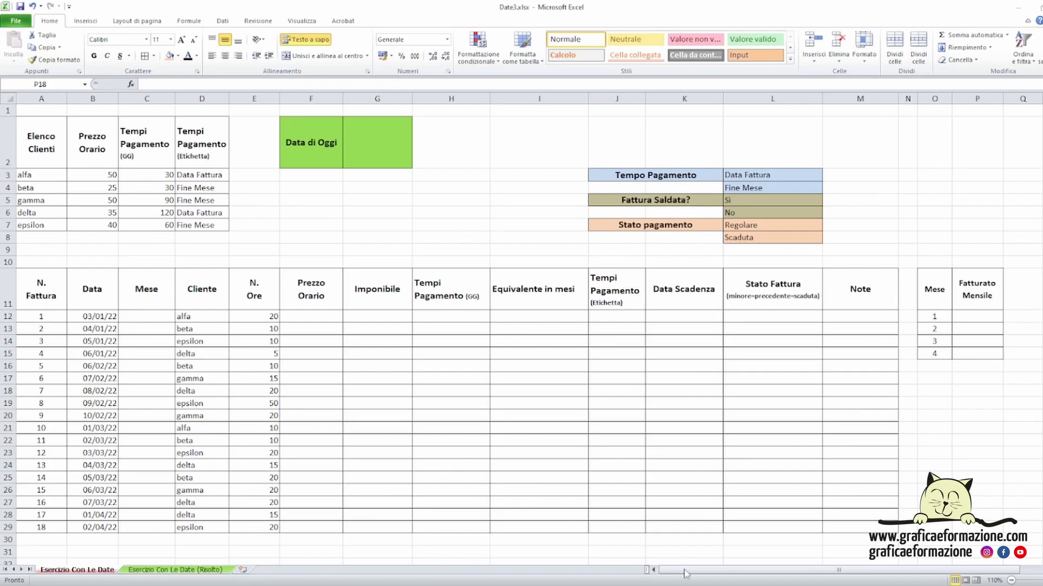
Inspect the client list's names, hourly prices and payment days, starting with alfa
left_click(650, 570)
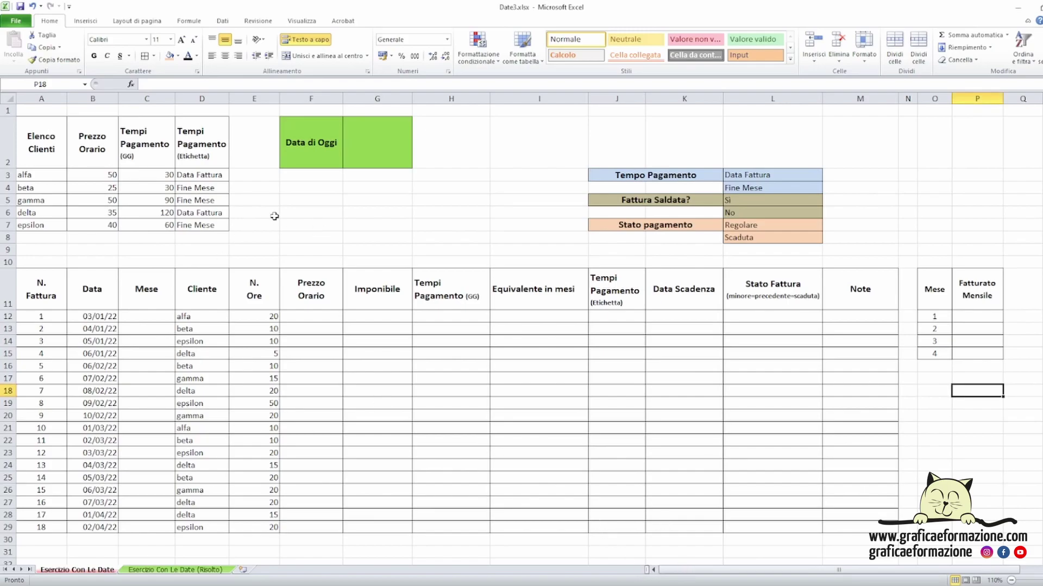
key("ctrl+z")
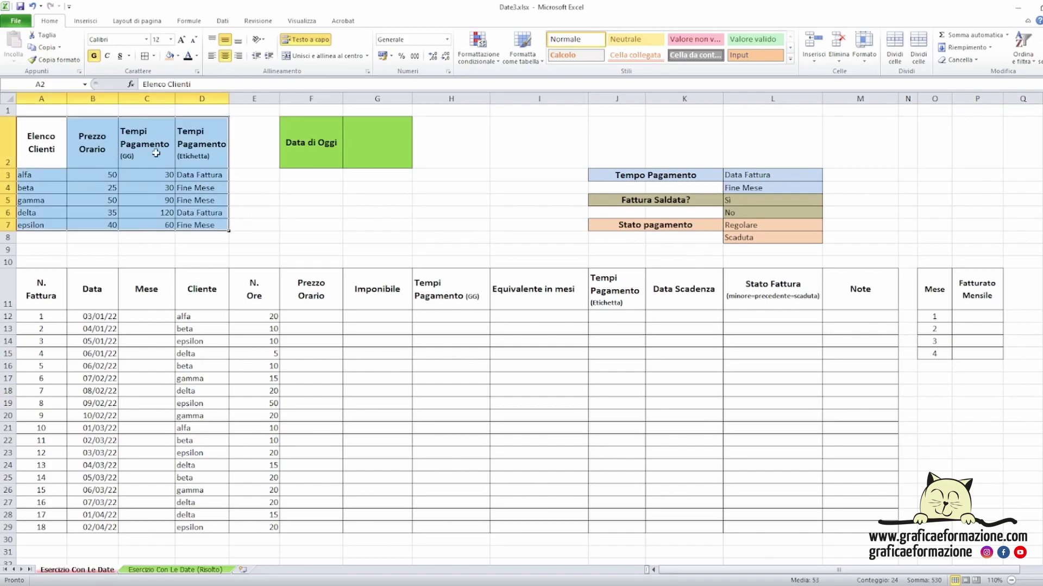
left_click(54, 139)
key("ctrl+shift+Down")
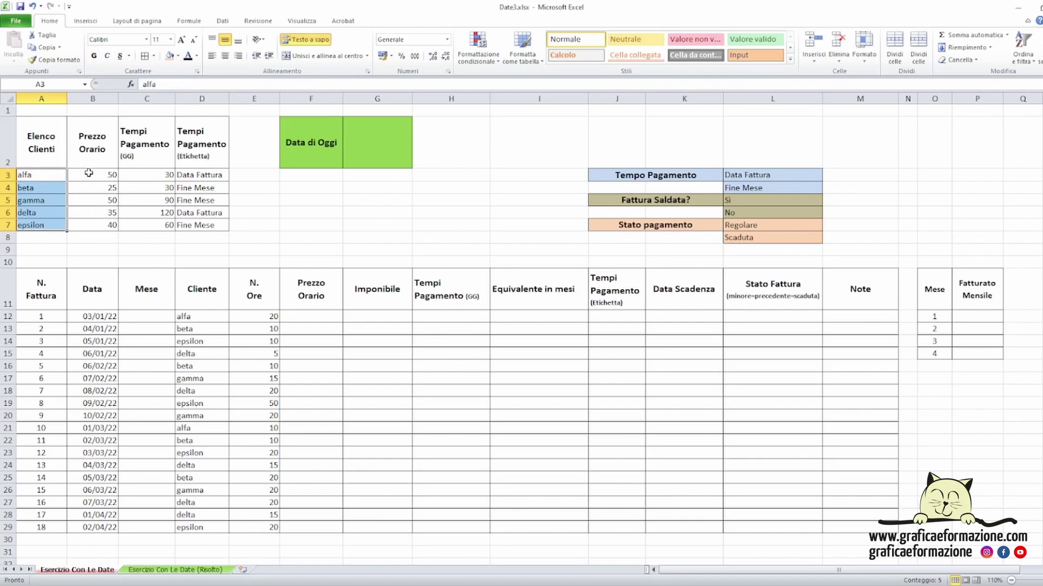
left_click_drag(89, 175, 91, 225)
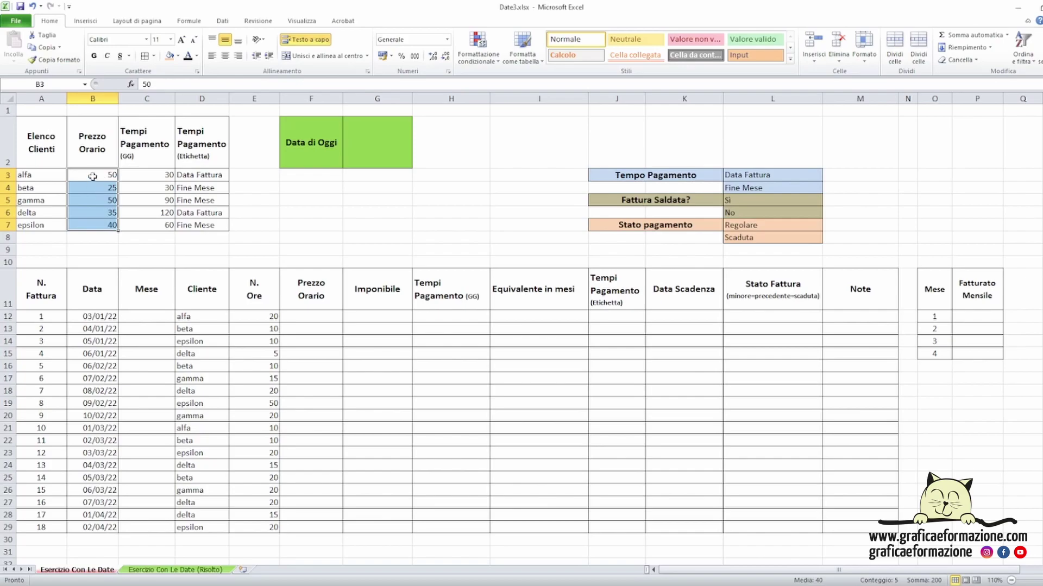
left_click_drag(148, 177, 148, 224)
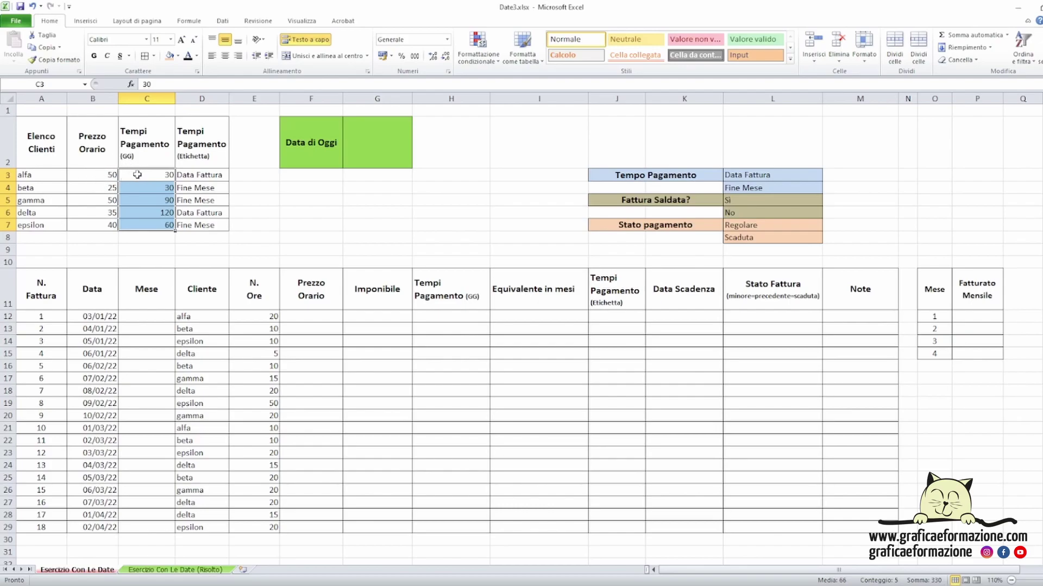
left_click(130, 174)
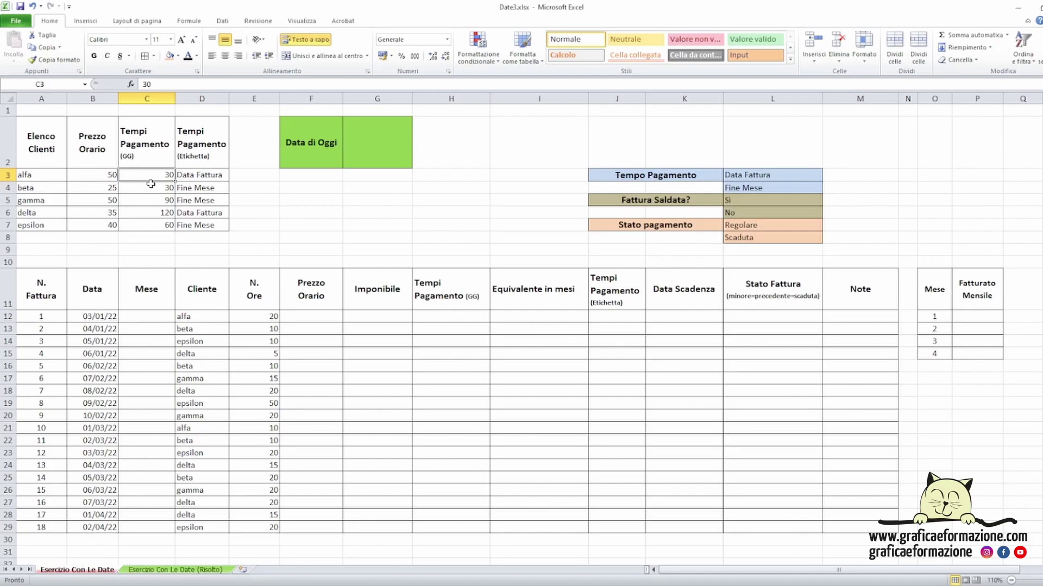
left_click(191, 177)
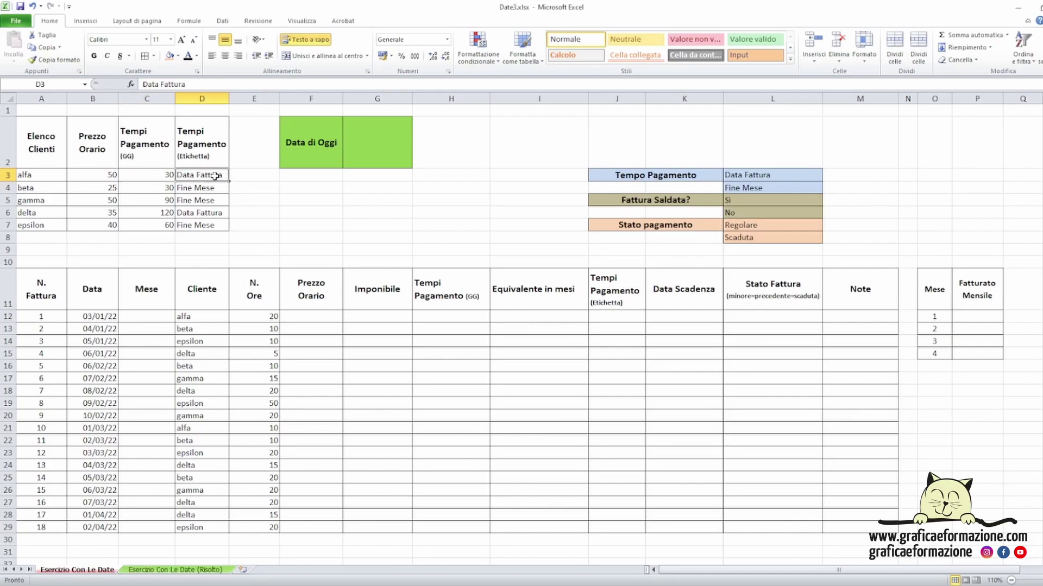
left_click_drag(107, 172, 142, 180)
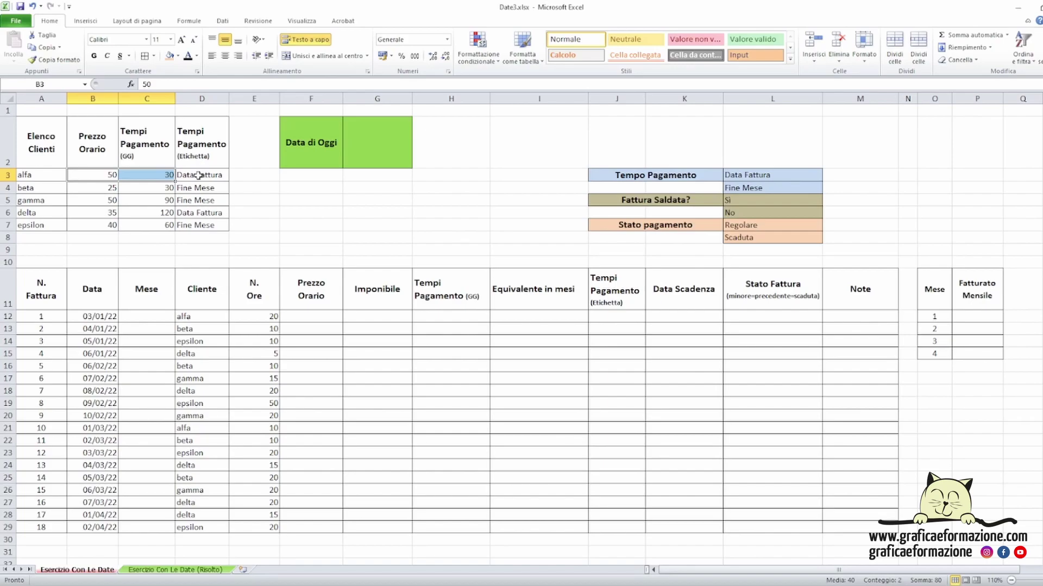
Review beta and gamma payment terms, the invoice headers and the monthly revenue table
left_click(254, 200)
left_click(222, 188)
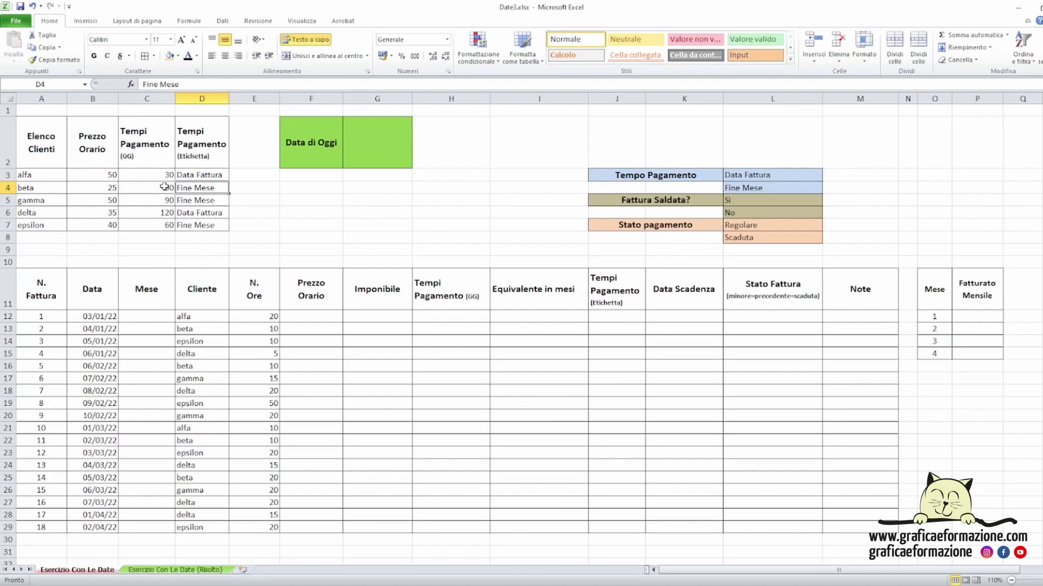
left_click(163, 202)
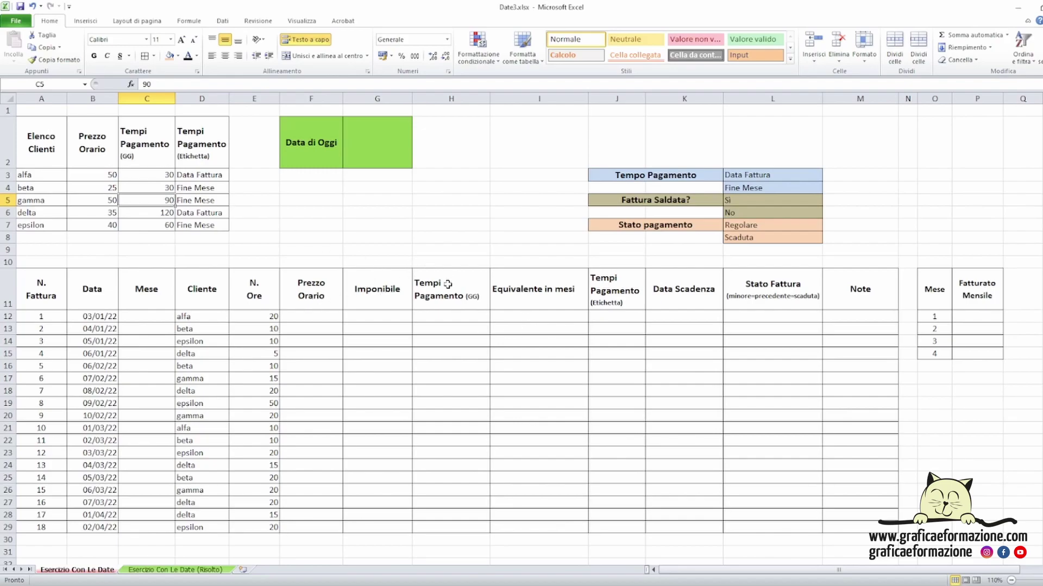
left_click(689, 304)
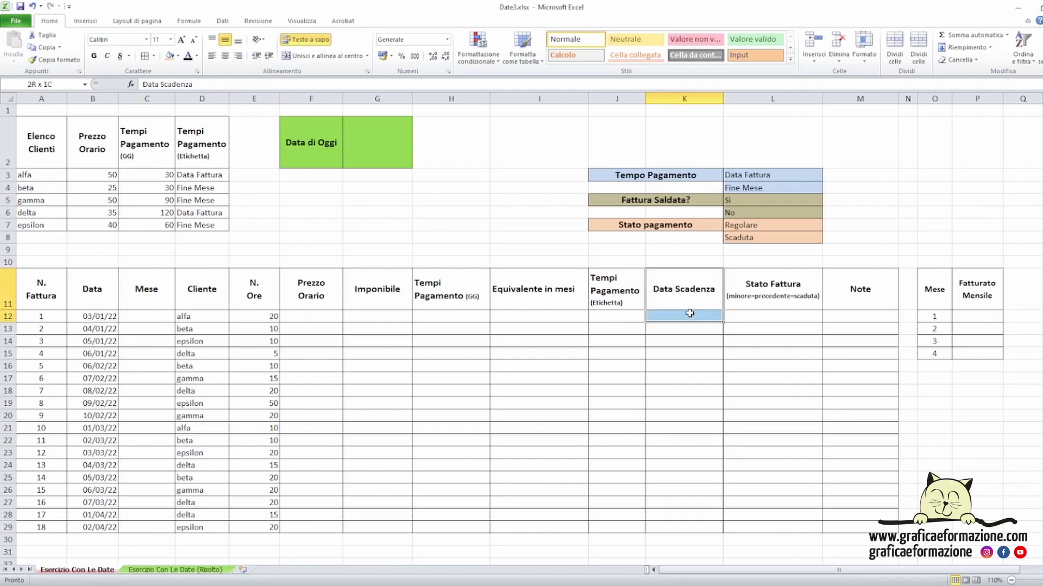
left_click(785, 294)
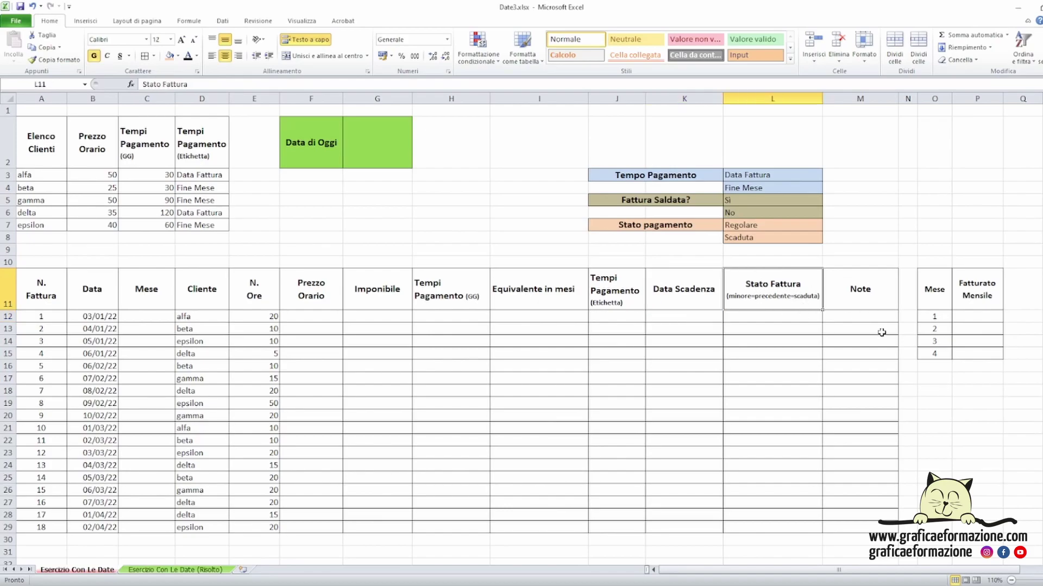
mouse_move(967, 315)
left_mouse_down()
mouse_move(934, 333)
mouse_move(947, 356)
left_mouse_up()
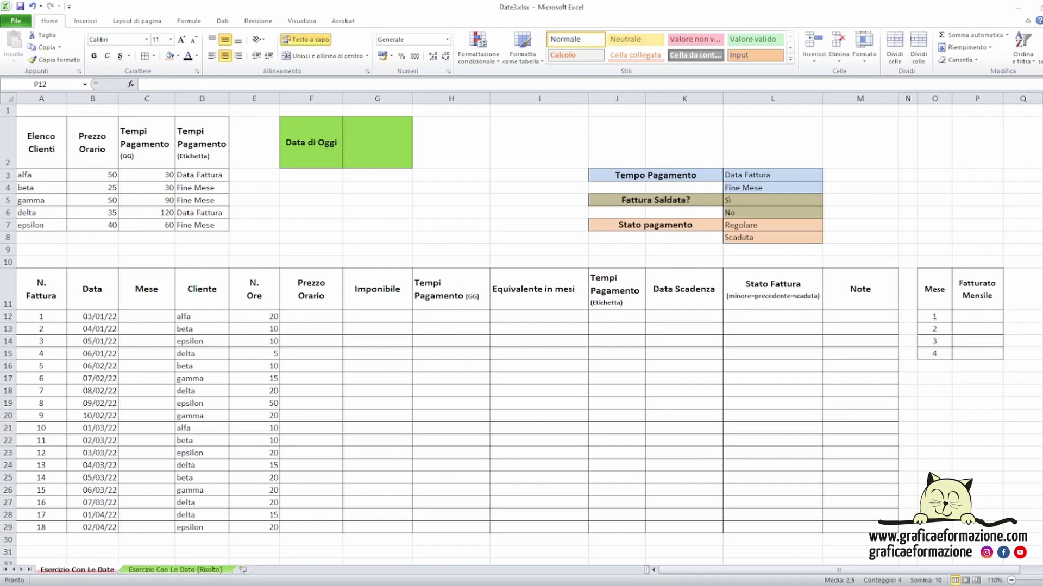
In F12, insert CERCA.VERT with lookup value D12 and the client list A3:D7 as table
left_click(146, 316)
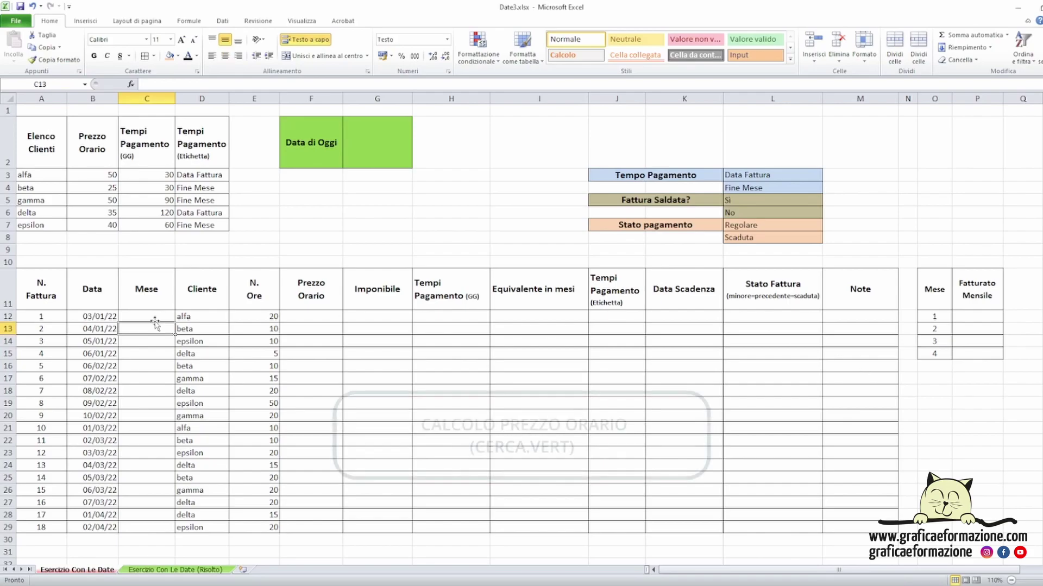
left_click(331, 316)
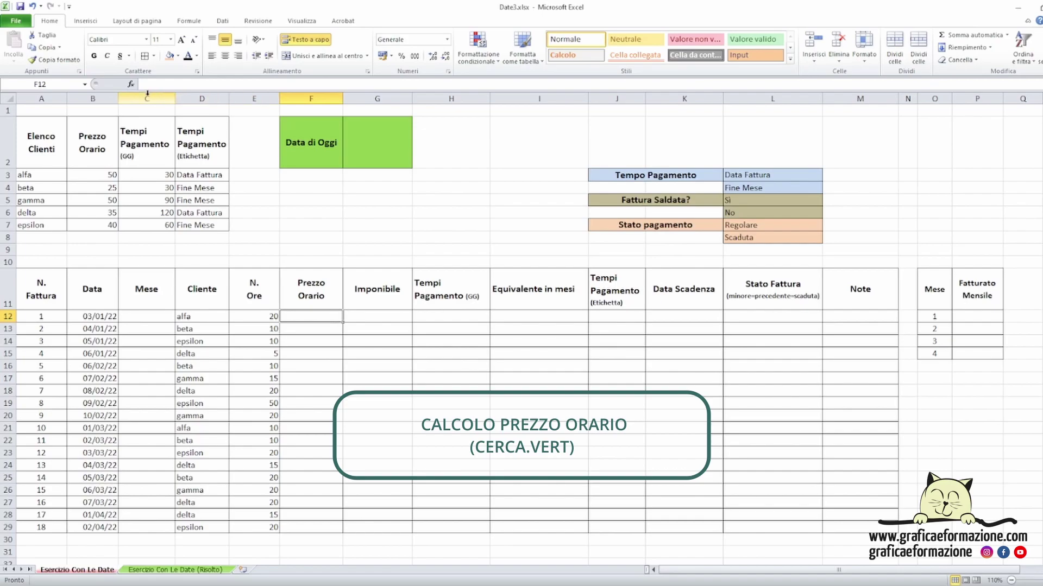
left_click(131, 84)
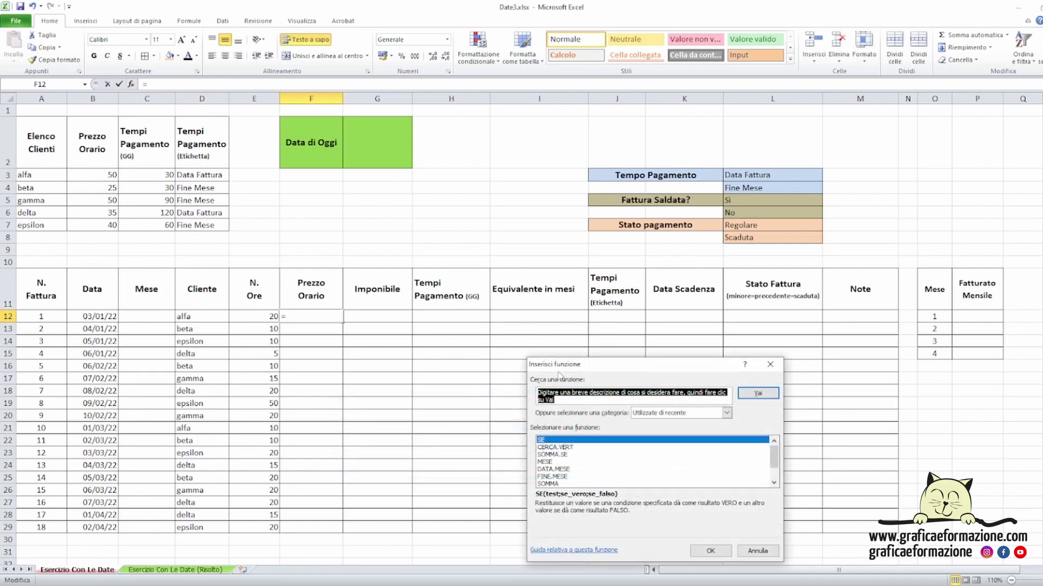
left_click_drag(559, 365, 448, 170)
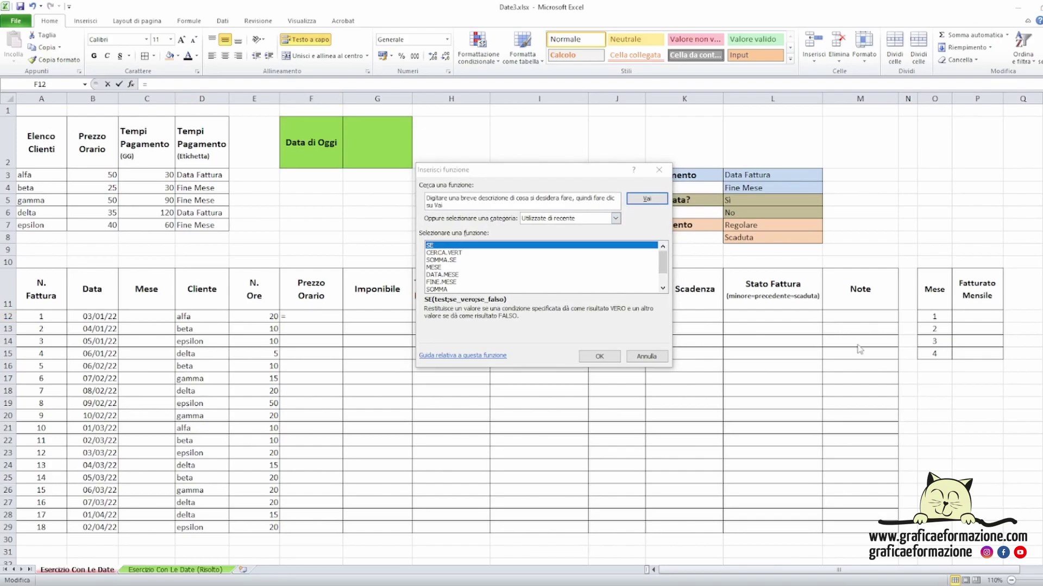
double_click(444, 252)
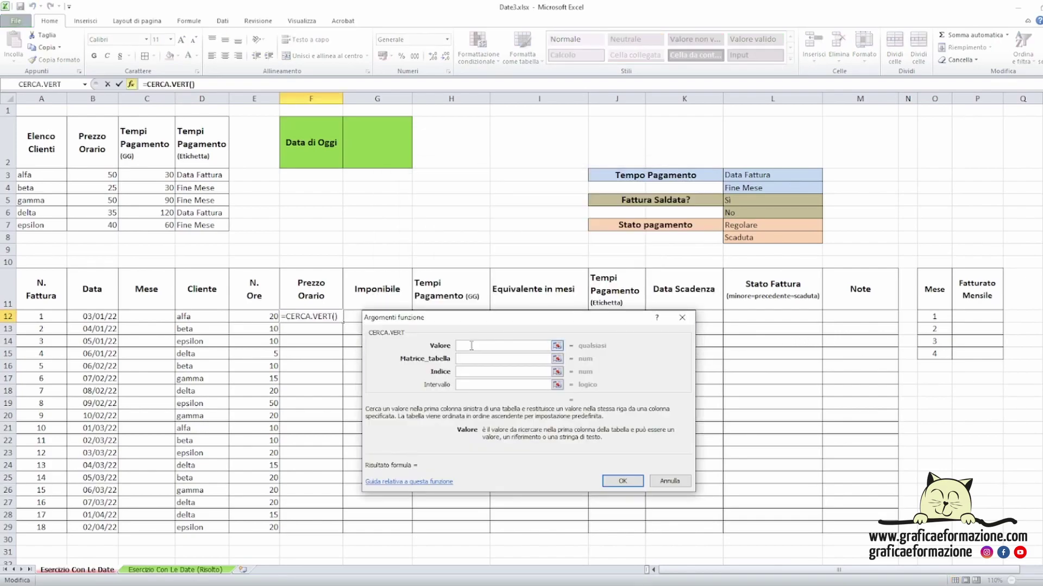
left_click(211, 316)
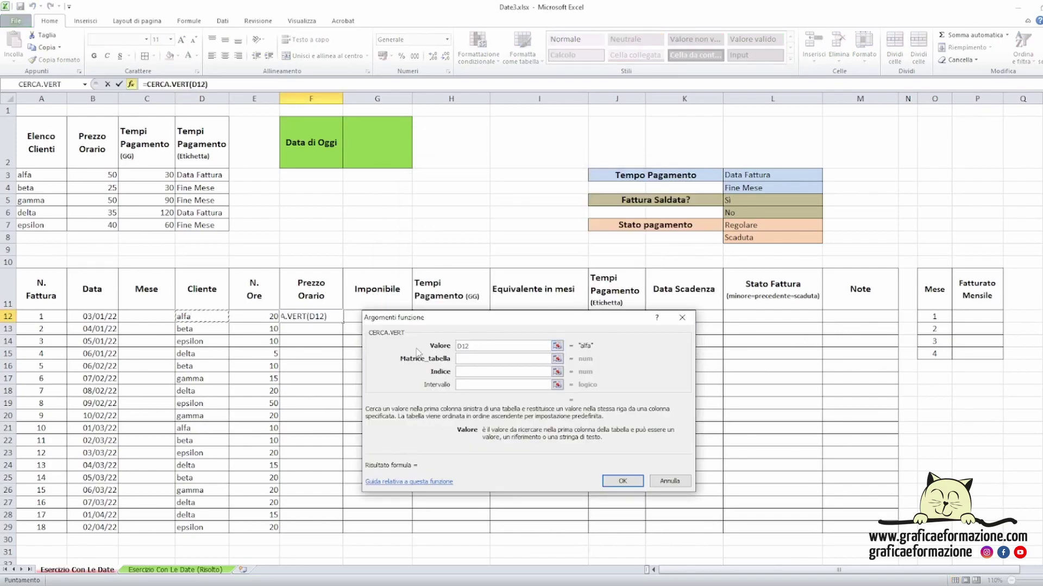
left_click(494, 358)
left_click_drag(56, 175, 205, 225)
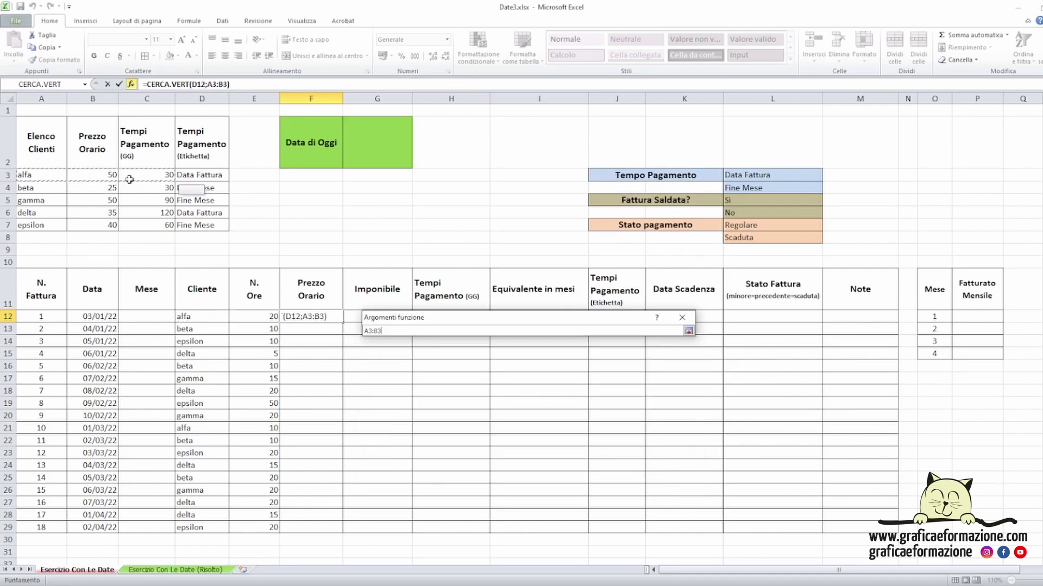
Make the table $A$3:$D$7 absolute, return column 2 with exact match 0, and confirm
left_click(487, 360)
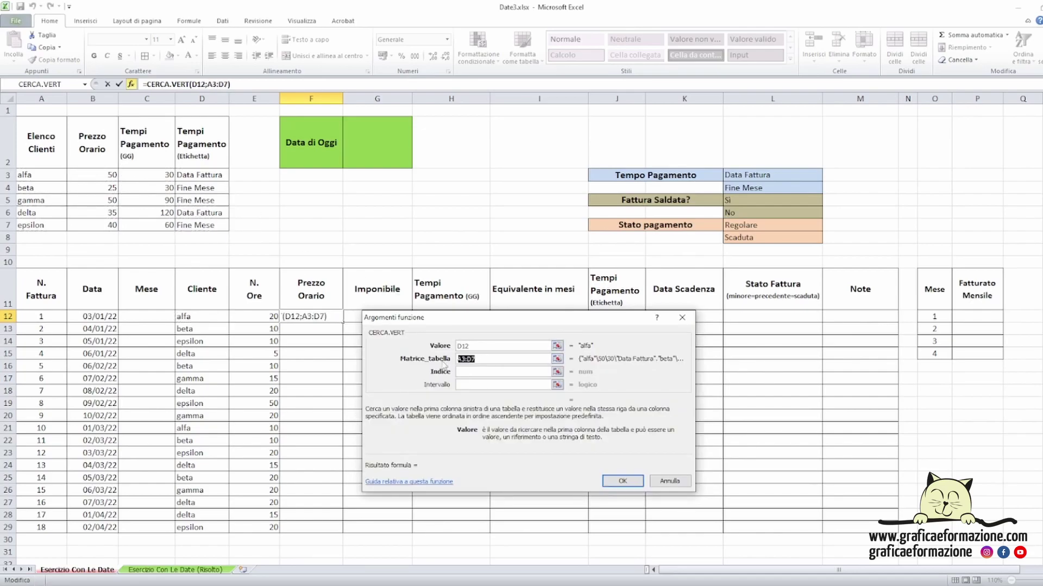
key("F4")
left_click(492, 371)
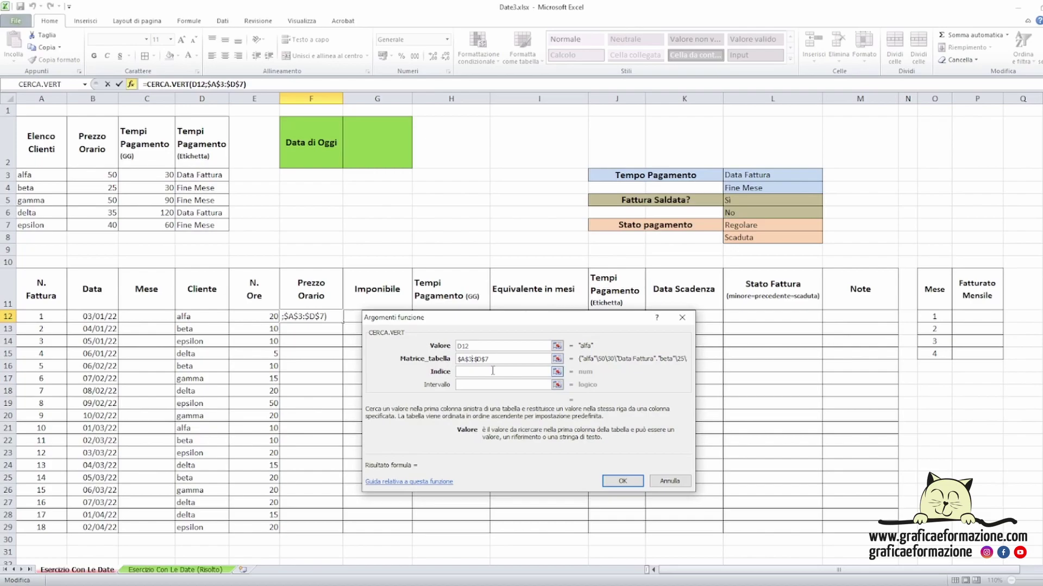
left_click(475, 370)
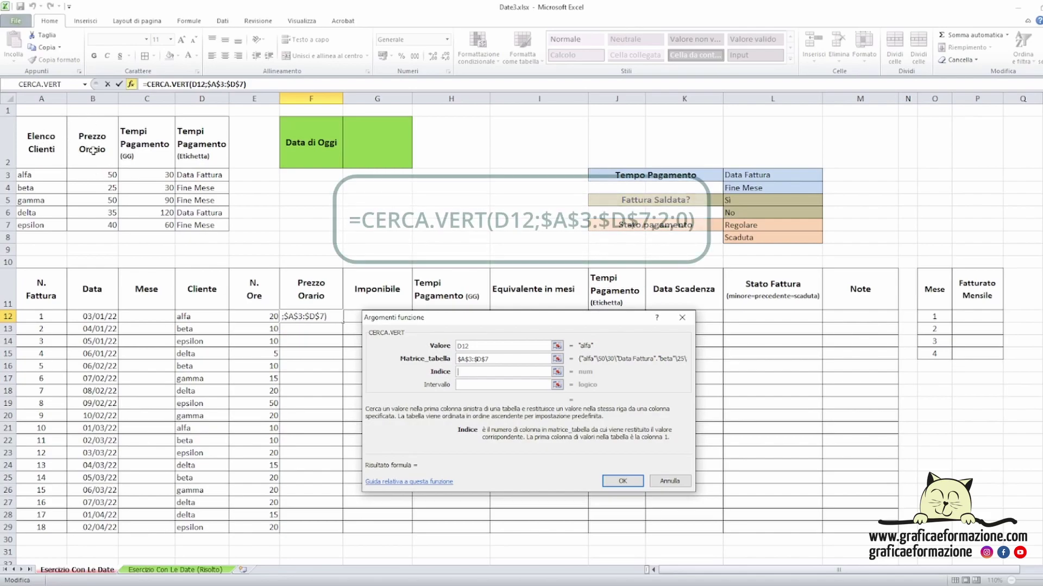
type("2")
left_click(472, 383)
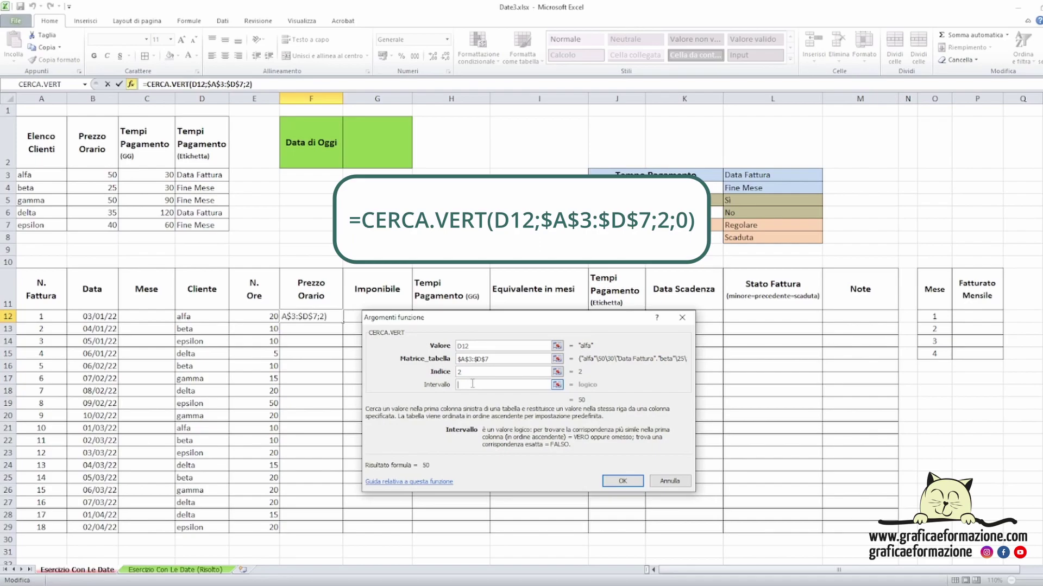
type("0")
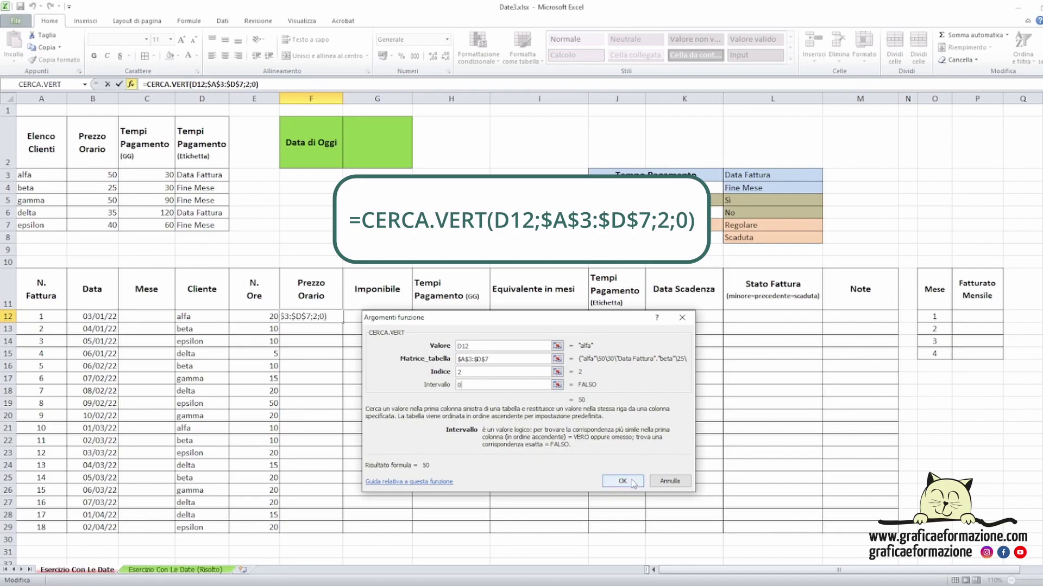
left_click(633, 481)
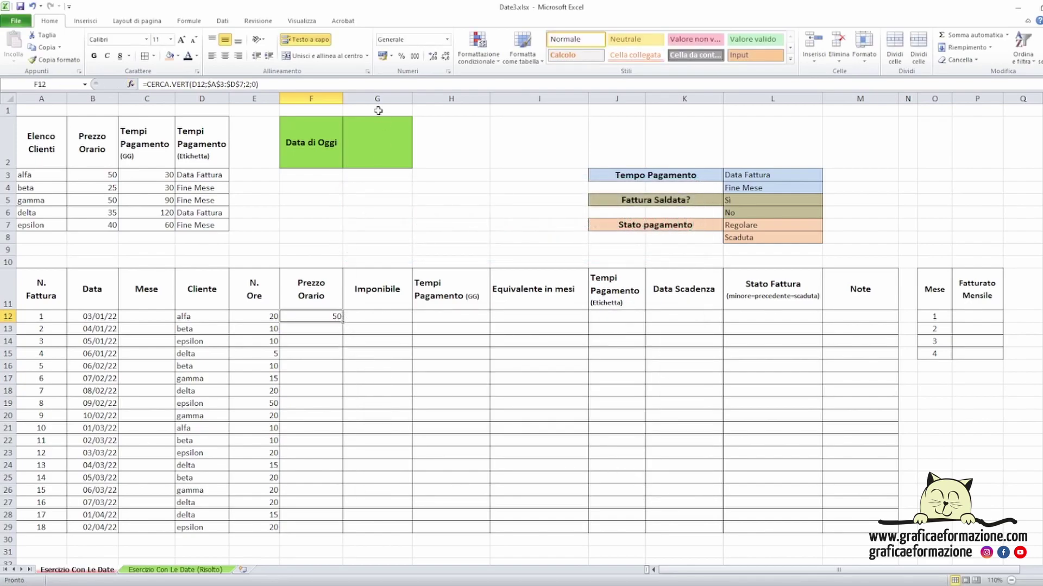
Format F12 as euro Accounting and fill the lookup down to F29
left_click(383, 55)
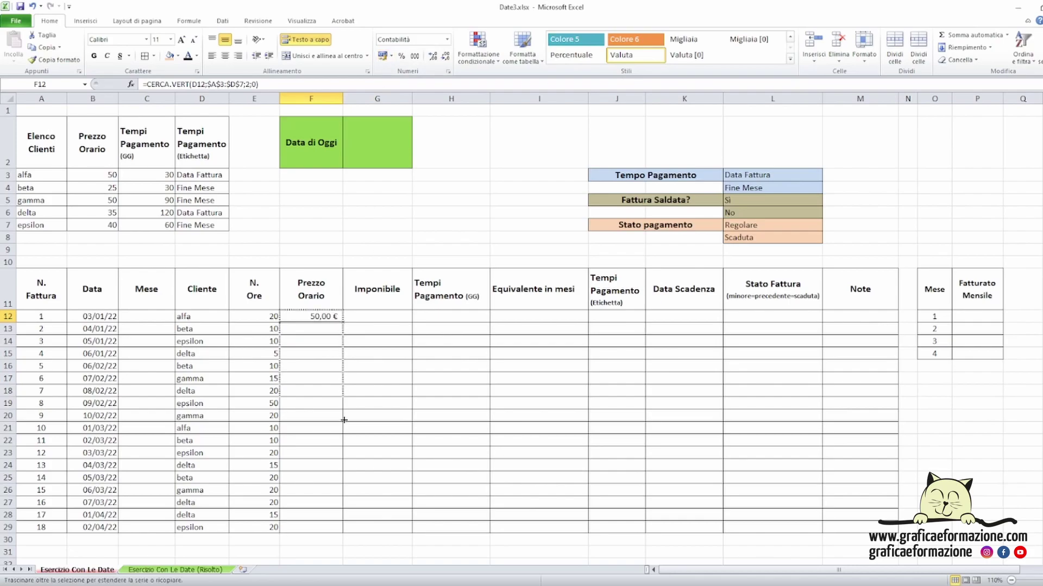
left_click_drag(343, 321, 341, 532)
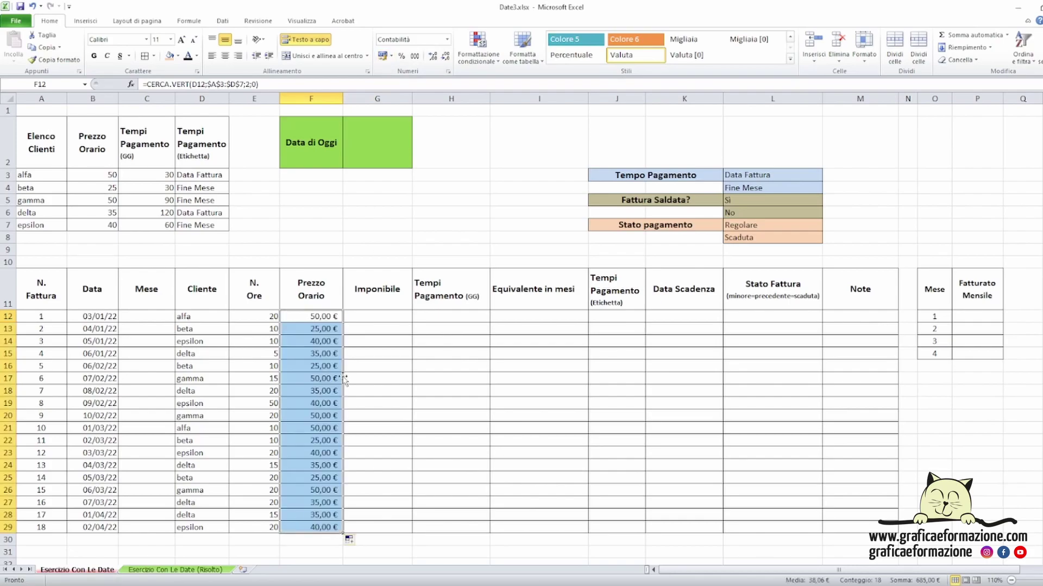
left_click(390, 317)
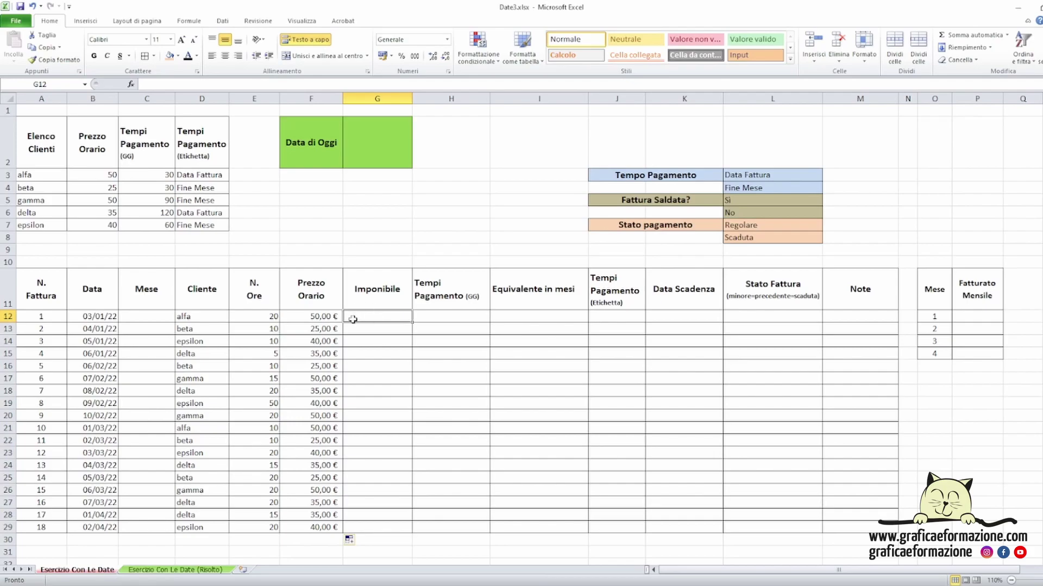
Enter =E12*F12 in G12 and fill it down to G29
type("=")
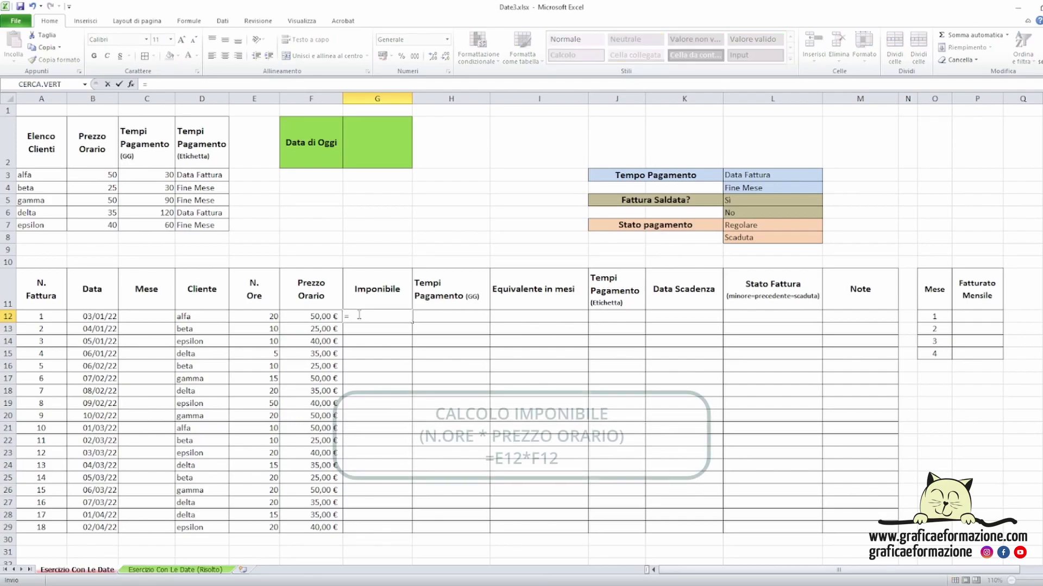
left_click(266, 316)
type("*")
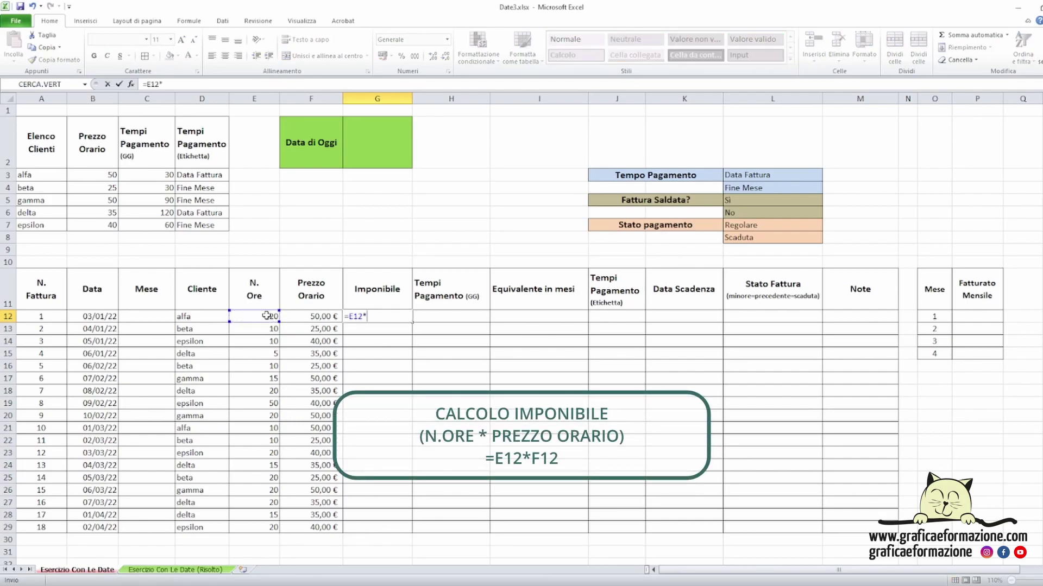
left_click(297, 316)
key("Return")
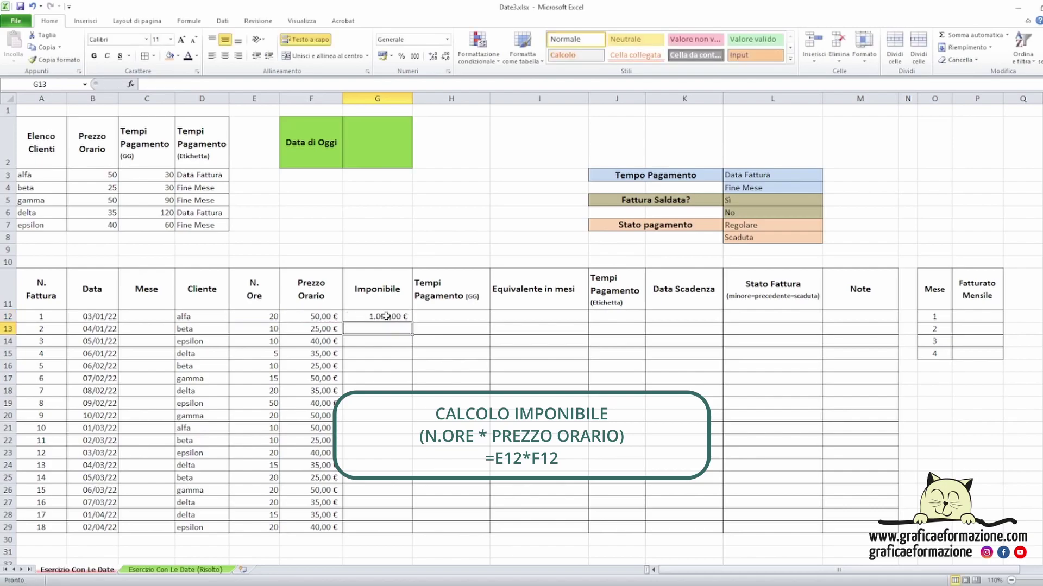
left_click(382, 316)
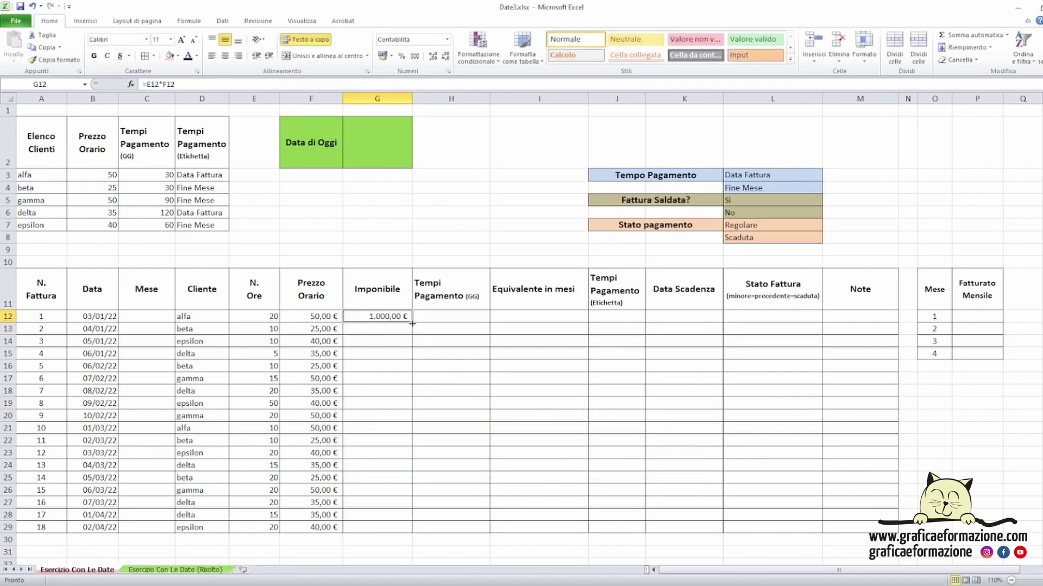
left_click_drag(412, 323, 396, 534)
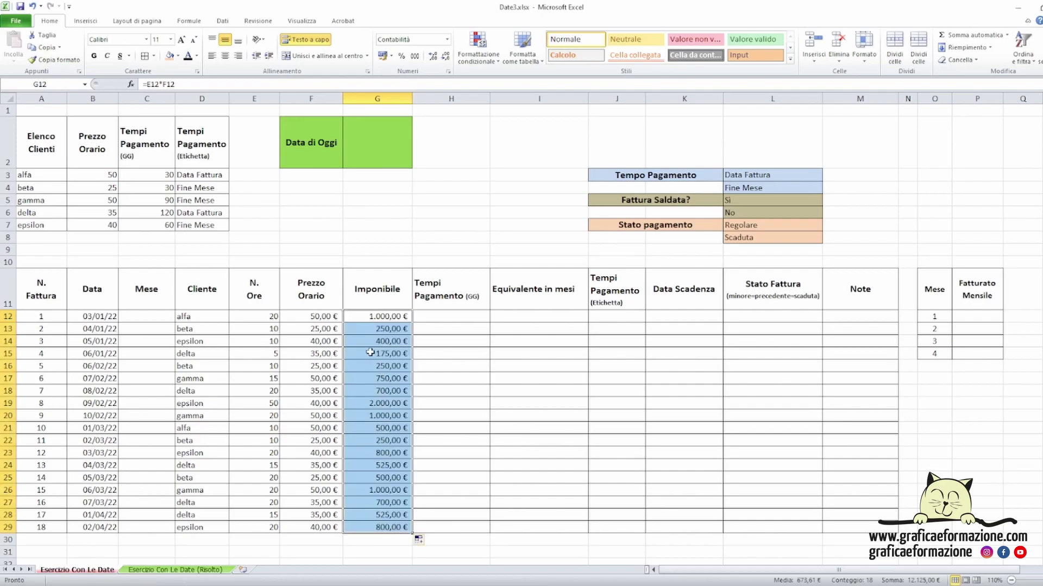
left_click(435, 319)
left_click(325, 188)
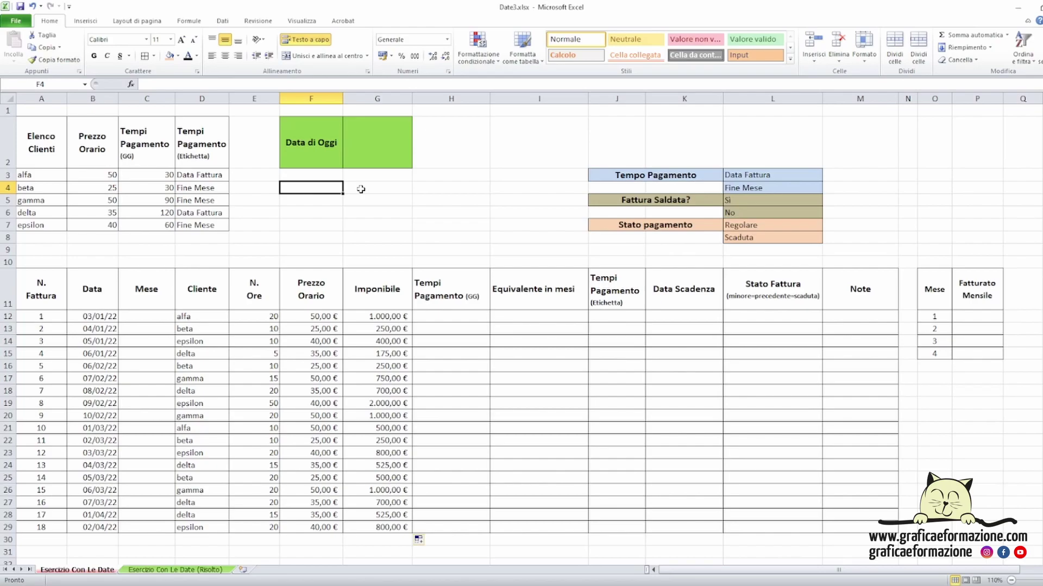
Enter =OGGI() in G2 so the Data di Oggi cell shows 12/04/2022
left_click(363, 158)
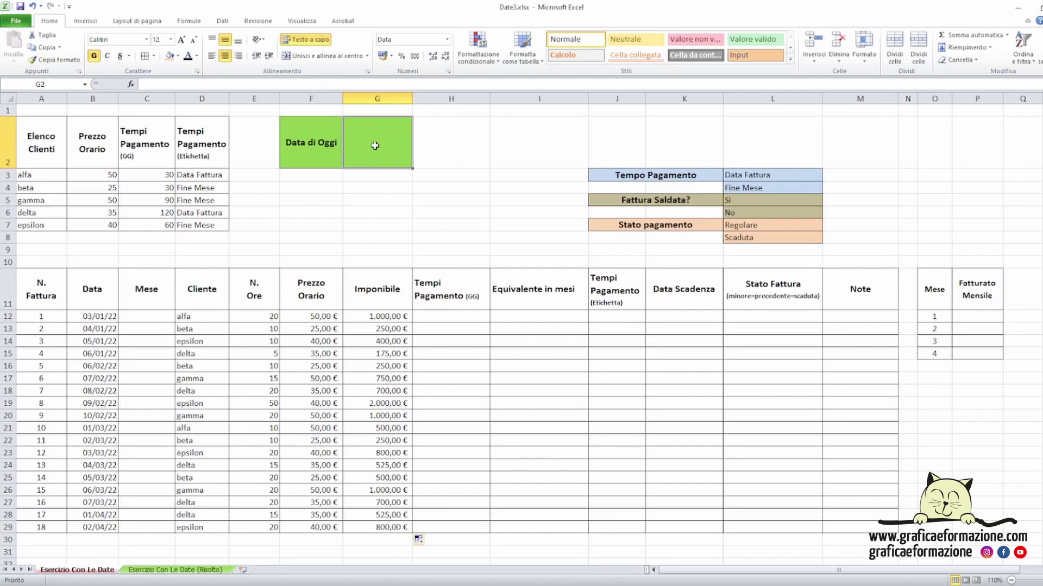
type("=")
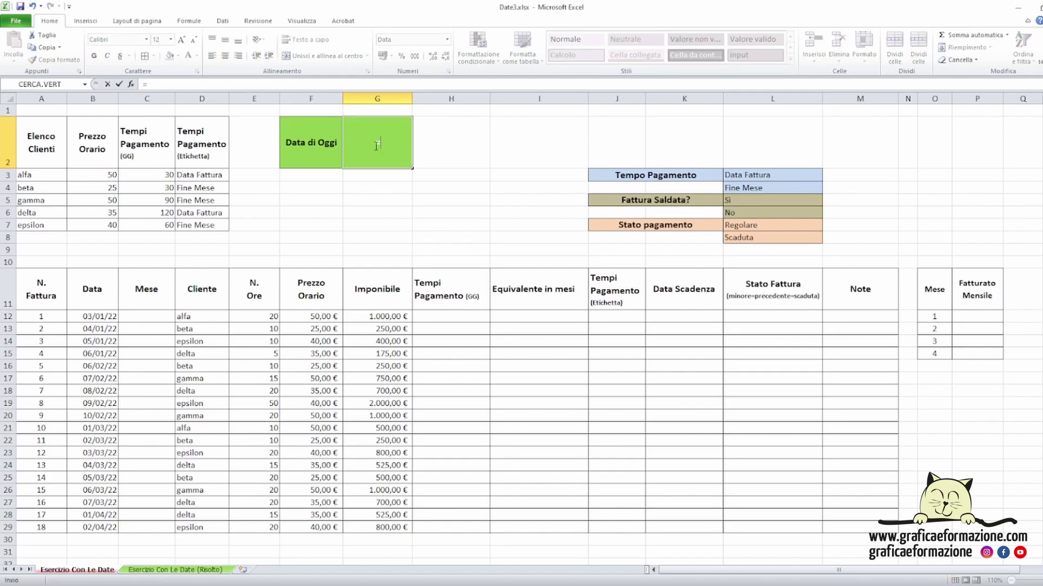
type("ogg()")
key("Return")
left_click(463, 163)
left_click(352, 151)
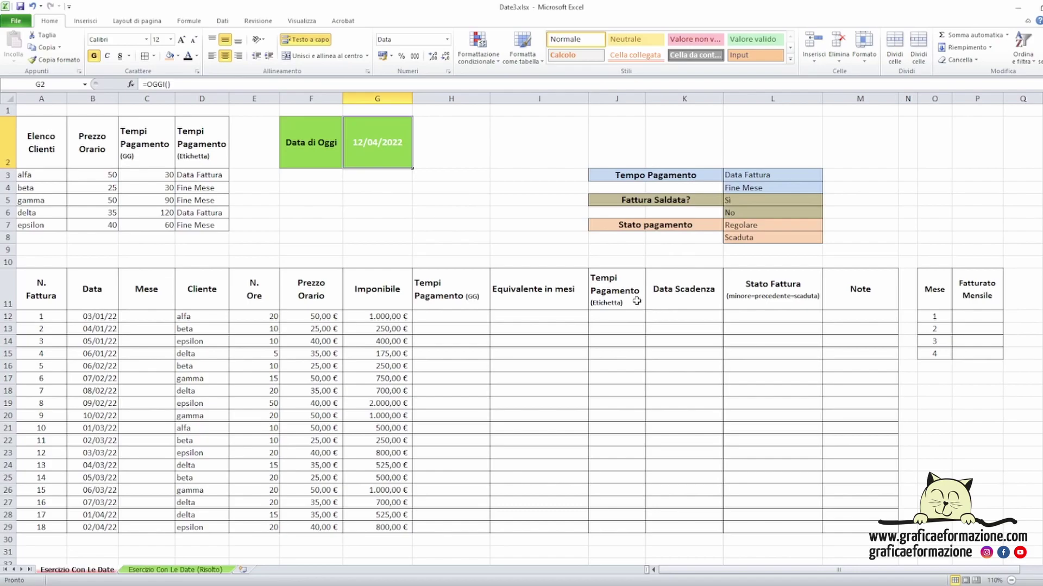
left_click(167, 314)
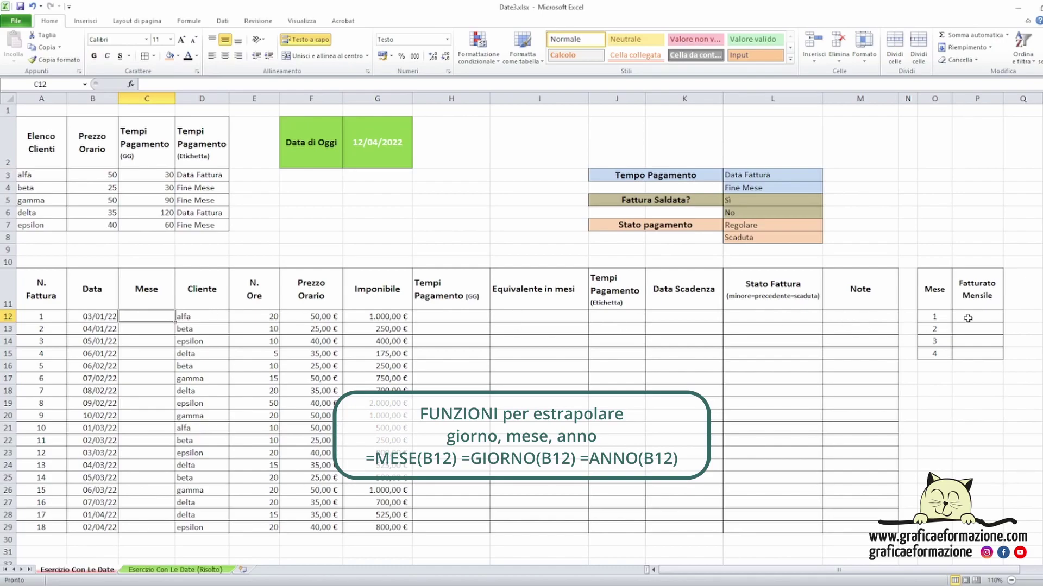
Enter =MESE(B12) in C12 and fill it down to C29
left_click_drag(965, 318, 970, 361)
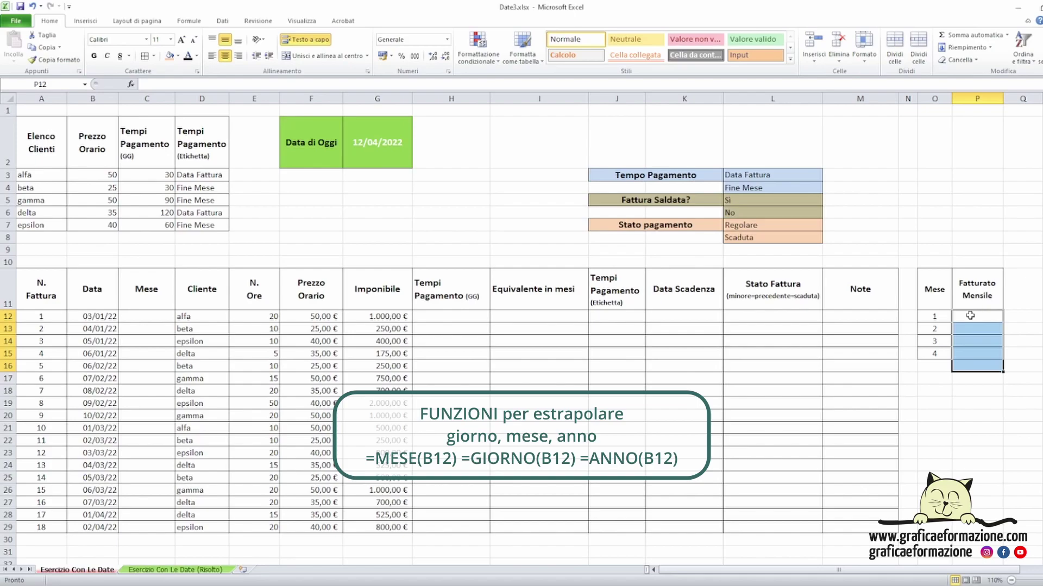
left_click(140, 318)
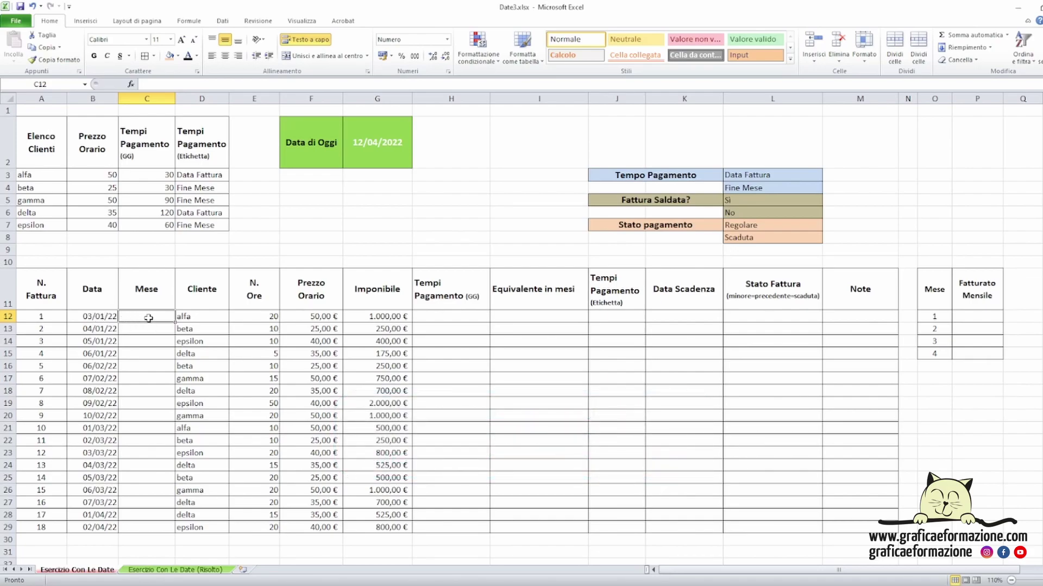
type("=")
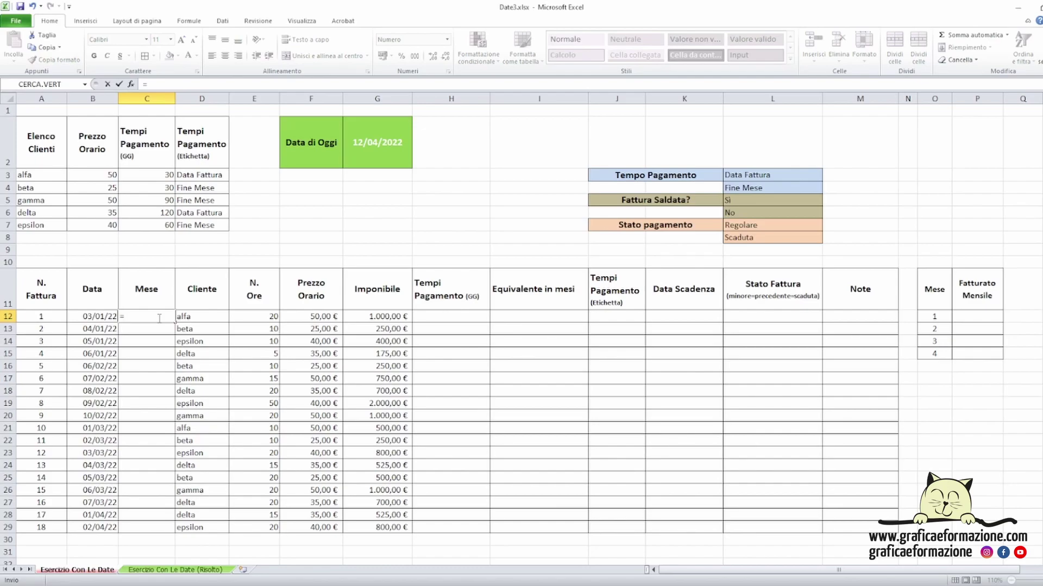
type("mese")
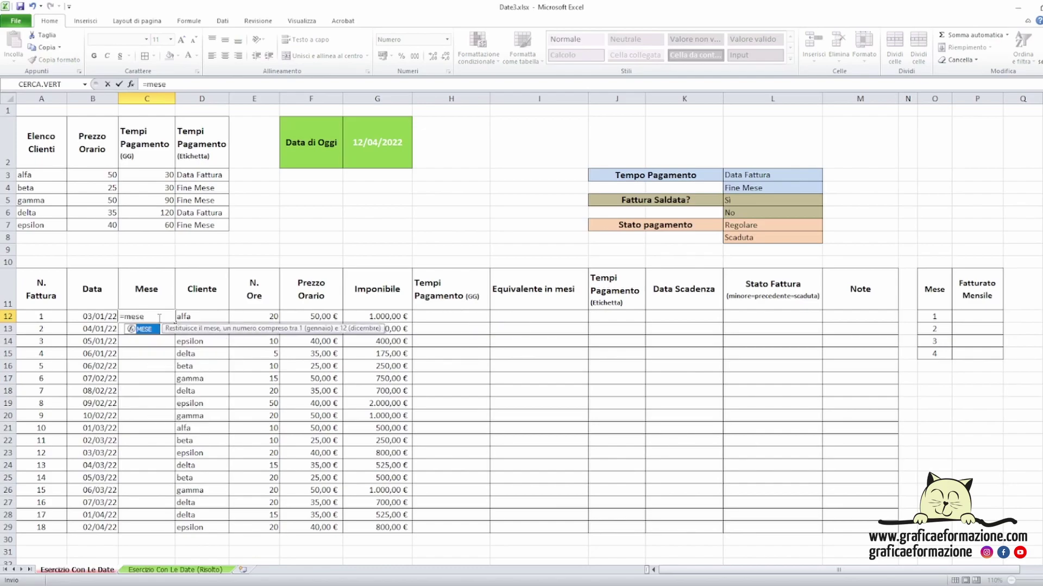
type("(")
left_click(89, 314)
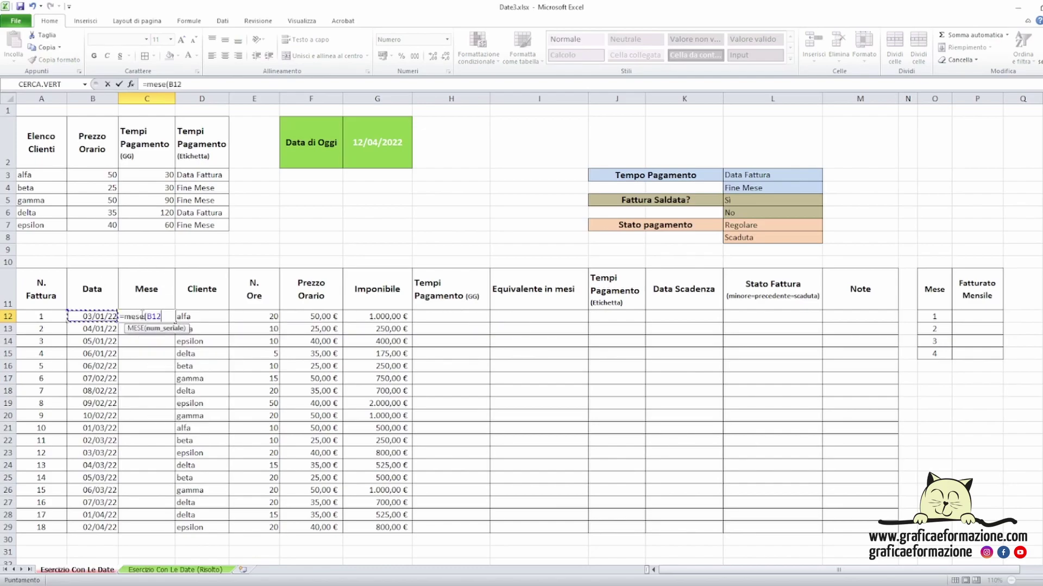
type(")")
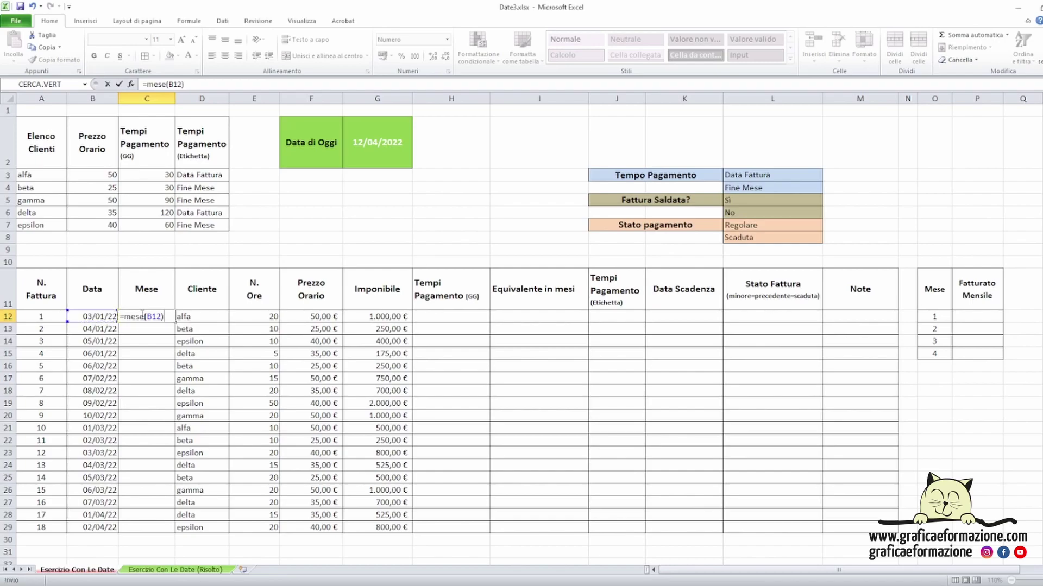
key("ctrl+Return")
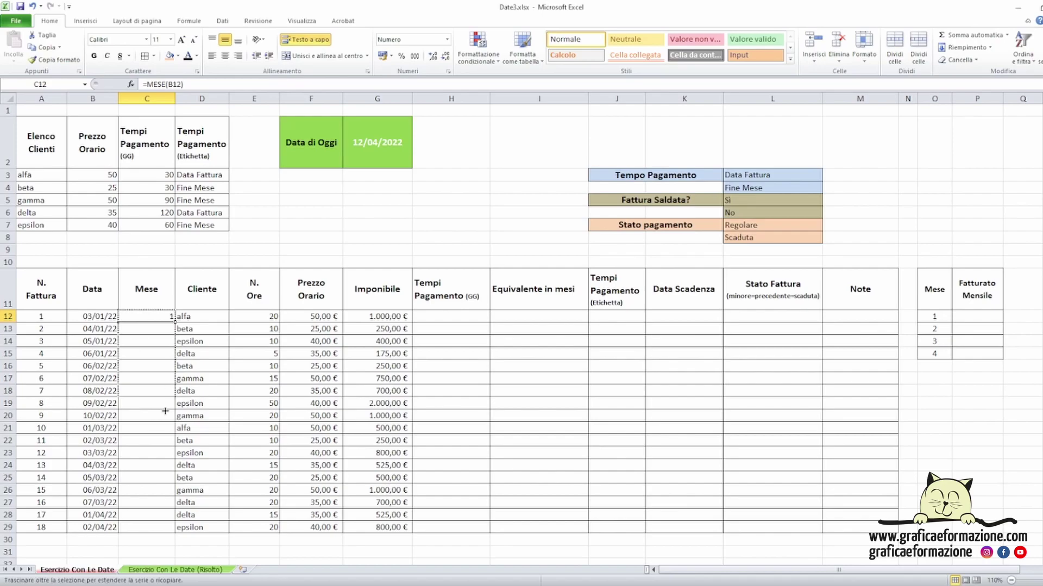
left_click_drag(175, 322, 163, 528)
Check January and February dates against their month numbers and the Fatturato Mensile months 1–4
left_click_drag(164, 316, 95, 353)
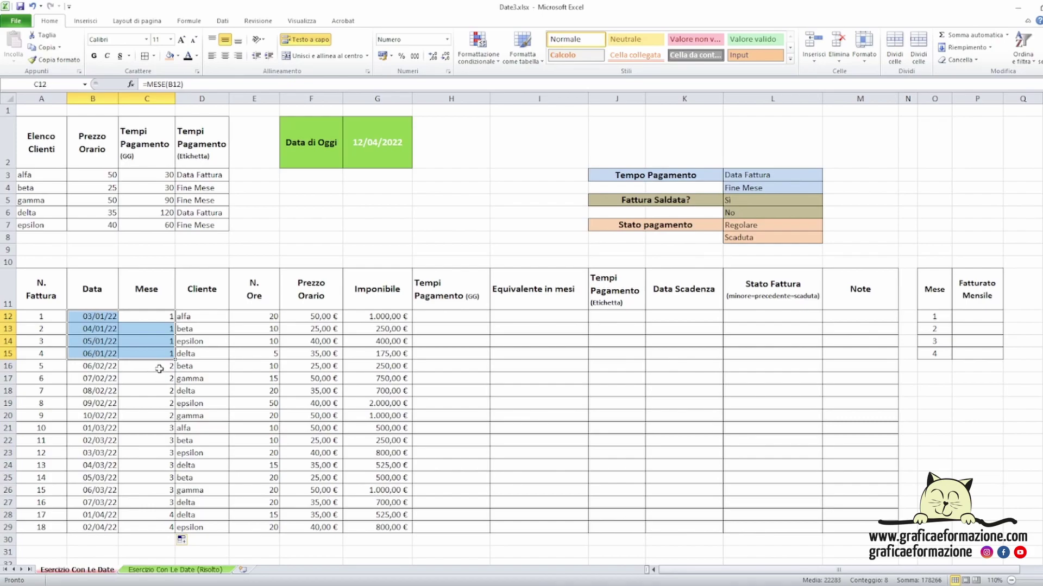
mouse_move(160, 366)
left_mouse_down()
mouse_move(103, 419)
mouse_move(152, 502)
mouse_move(99, 496)
mouse_move(100, 524)
left_mouse_up()
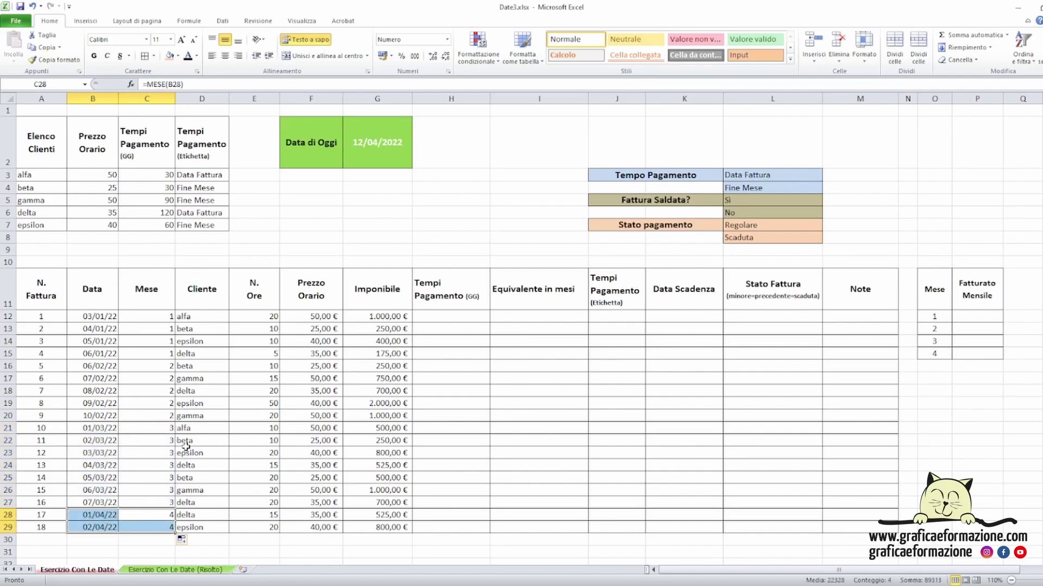
left_click_drag(992, 317, 992, 357)
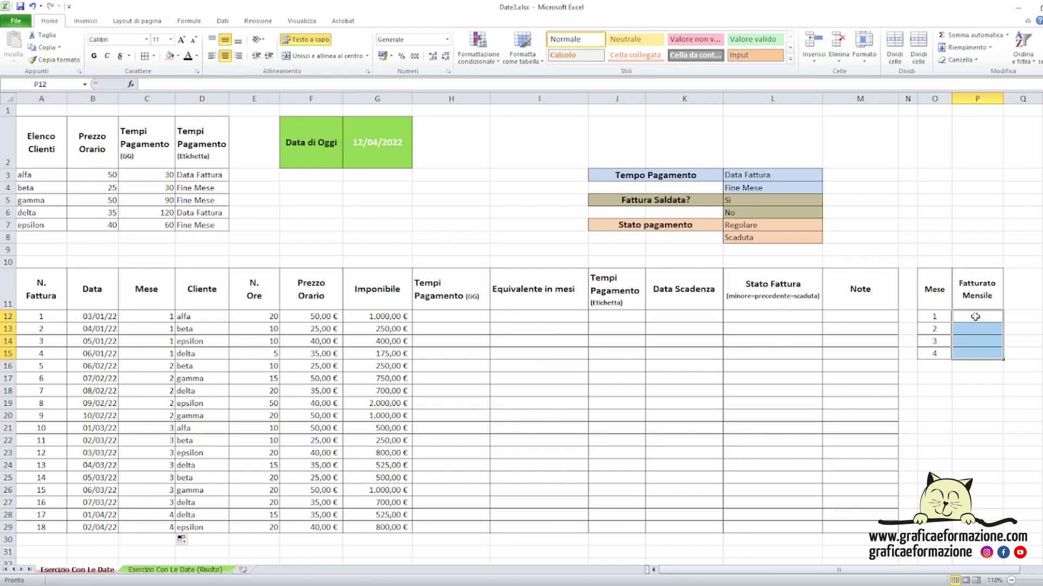
left_click(157, 316)
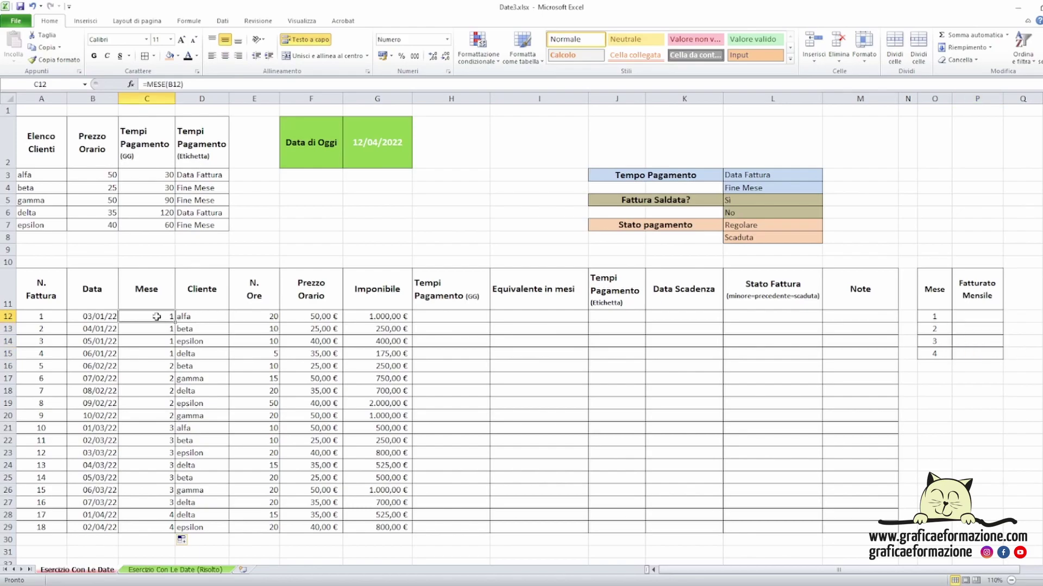
Enter =GIORNO(B12) in C12 and fill it down to C29
type("=")
type("giorno(")
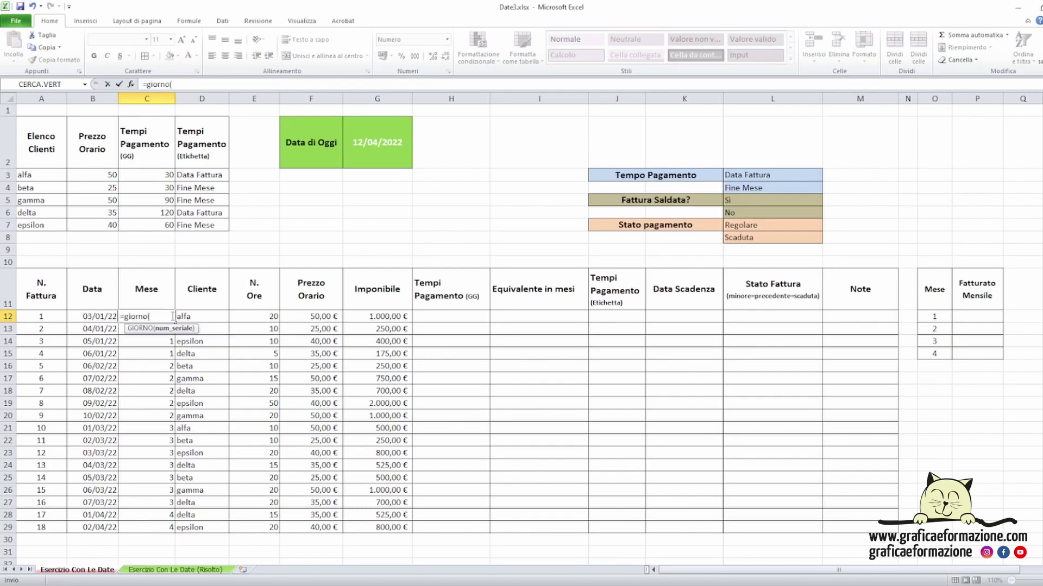
left_click(95, 316)
type(")")
key("Return")
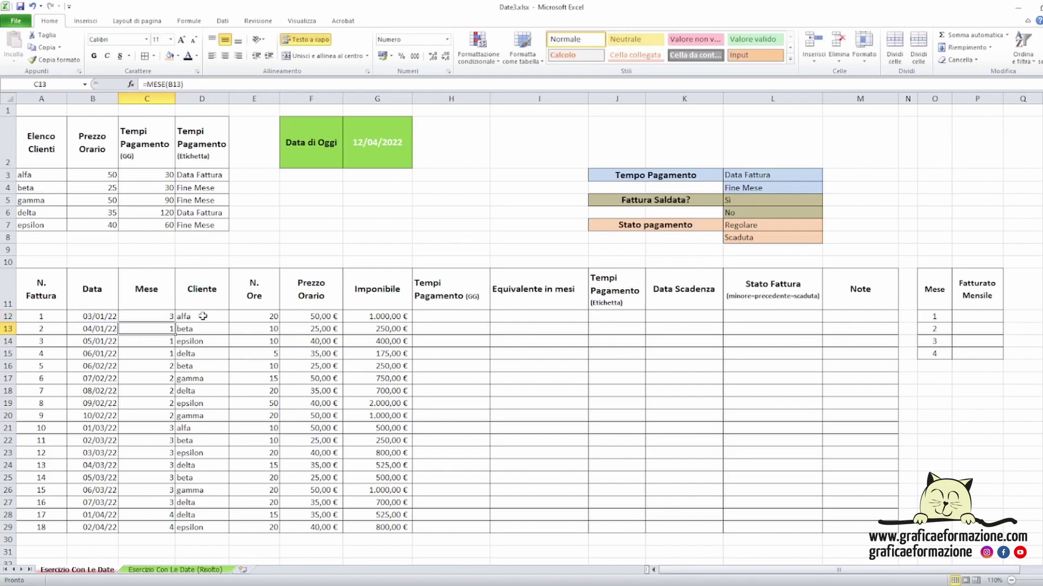
left_click(161, 317)
left_click_drag(174, 322, 174, 529)
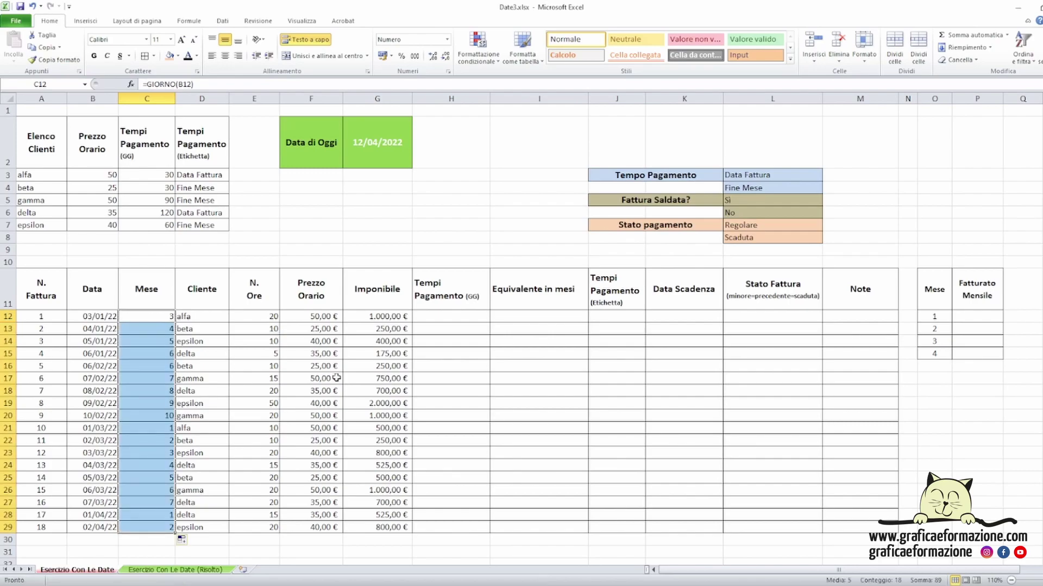
Check the invoice dates in column B against the day results
left_click(88, 321)
left_click(86, 328)
left_click(87, 340)
left_click(87, 353)
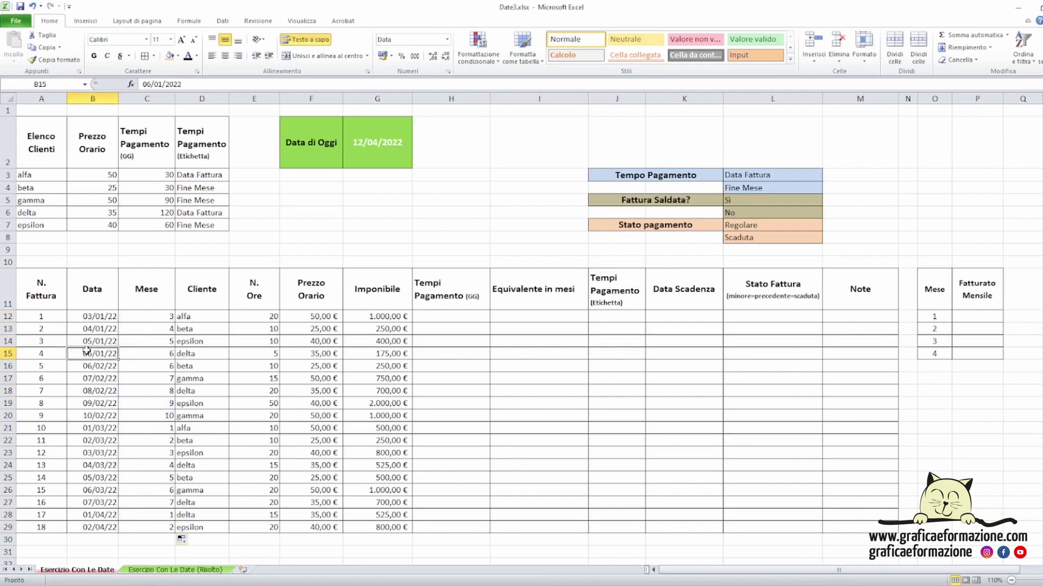
left_click(85, 366)
left_click(85, 379)
left_click(87, 393)
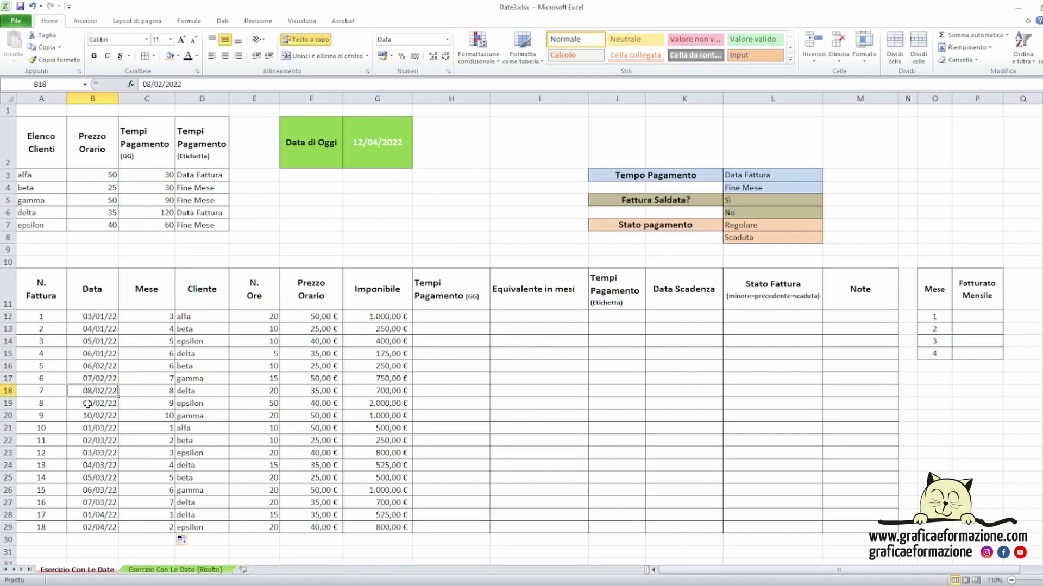
left_click(87, 403)
left_click(87, 416)
left_click(87, 429)
left_click(89, 452)
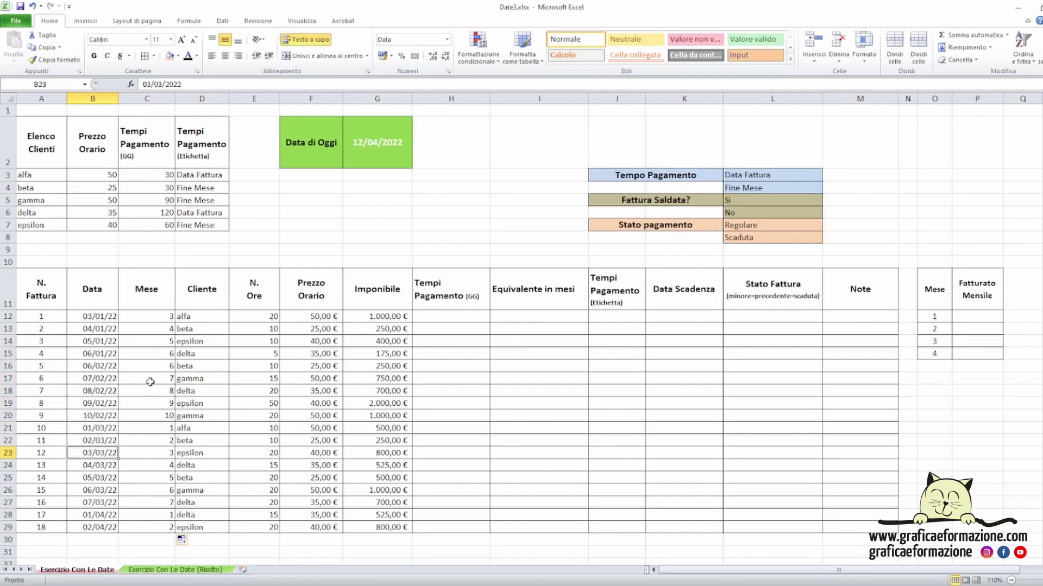
Clear the day numbers from C12:C29
left_click_drag(165, 317, 166, 533)
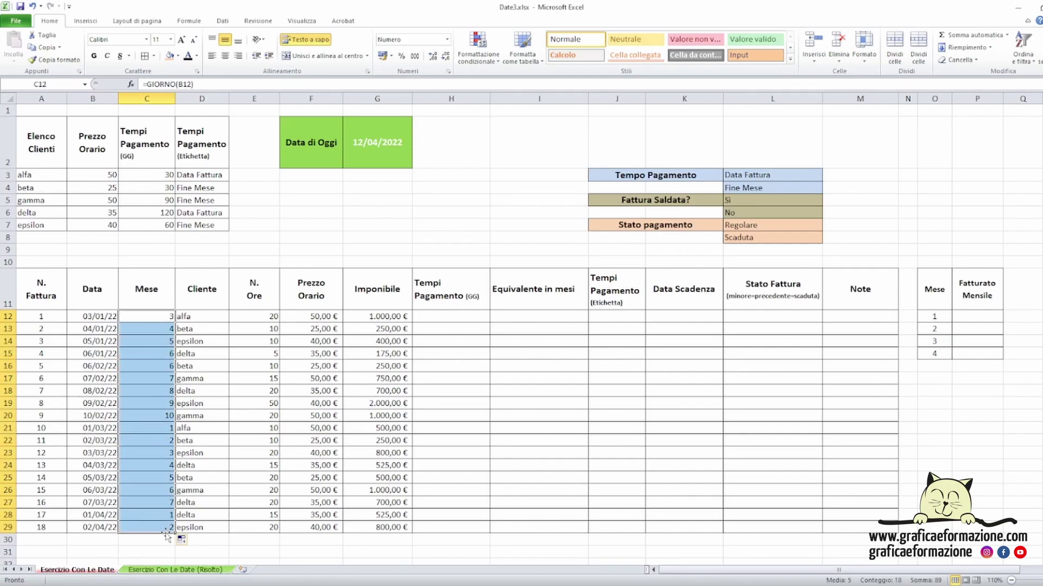
key("Delete")
left_click(160, 318)
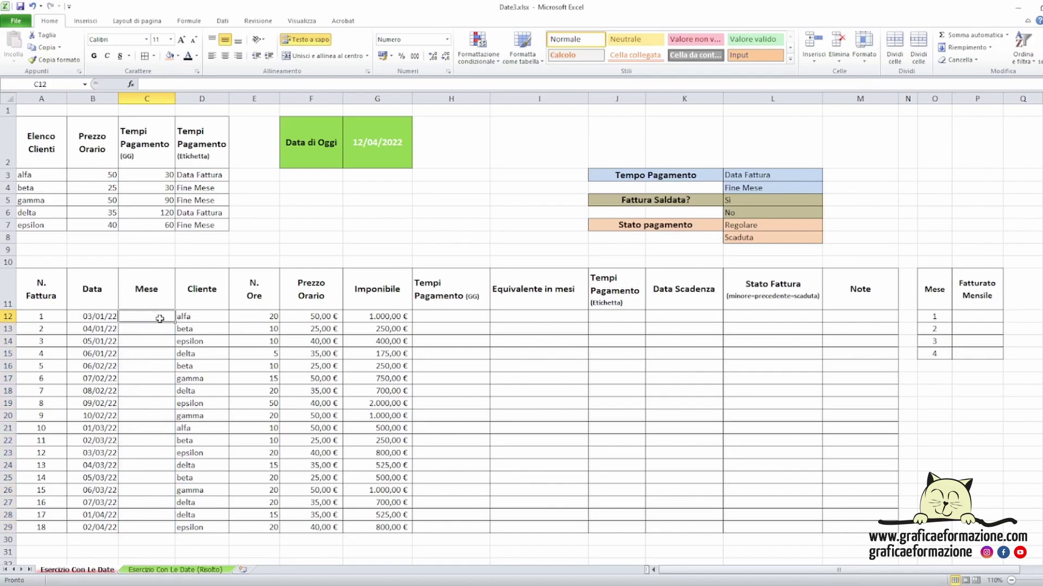
Enter =ANNO(B12) in C12 and fill it down to C29
type("=anno(")
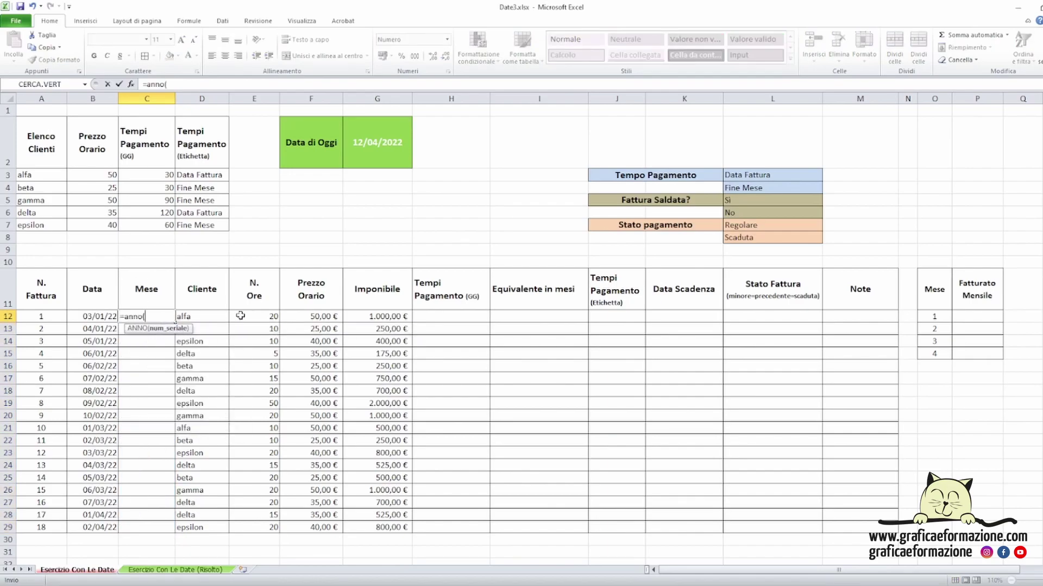
left_click(102, 316)
key("Return")
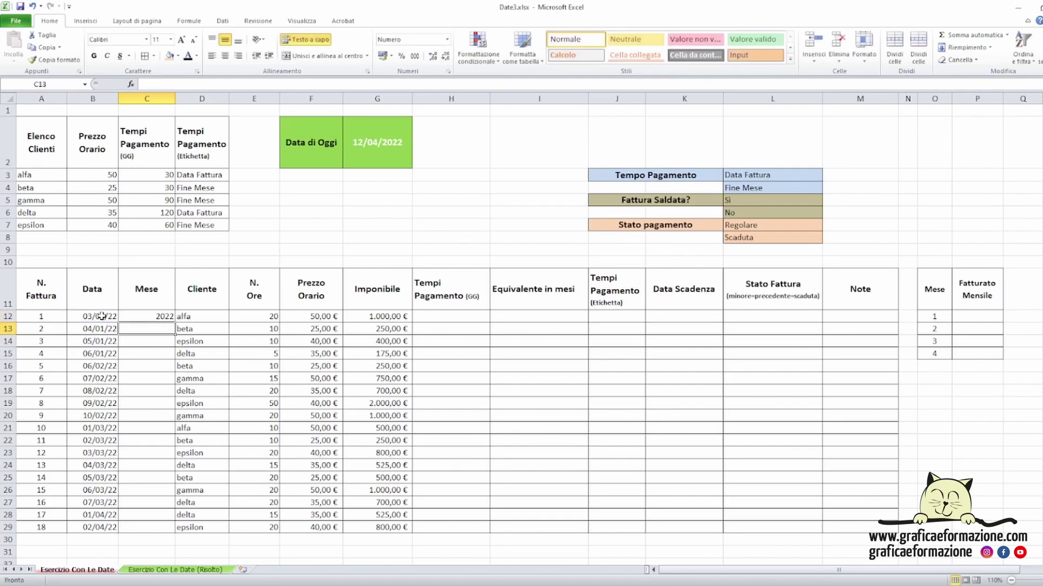
left_click(149, 317)
left_click_drag(175, 322, 158, 529)
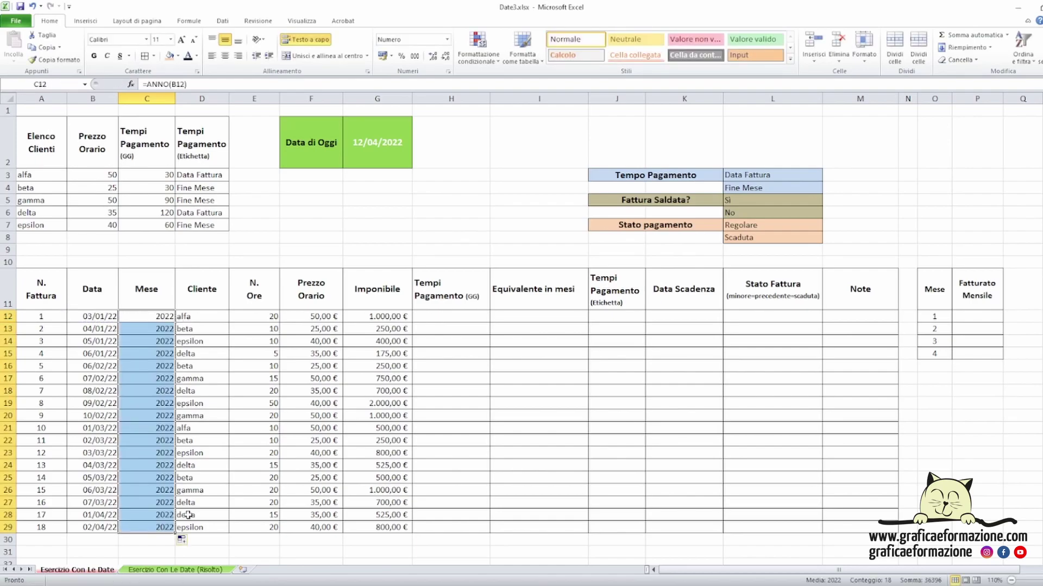
Test the year result by changing B12's year to 2025, then undo it
left_click(111, 314)
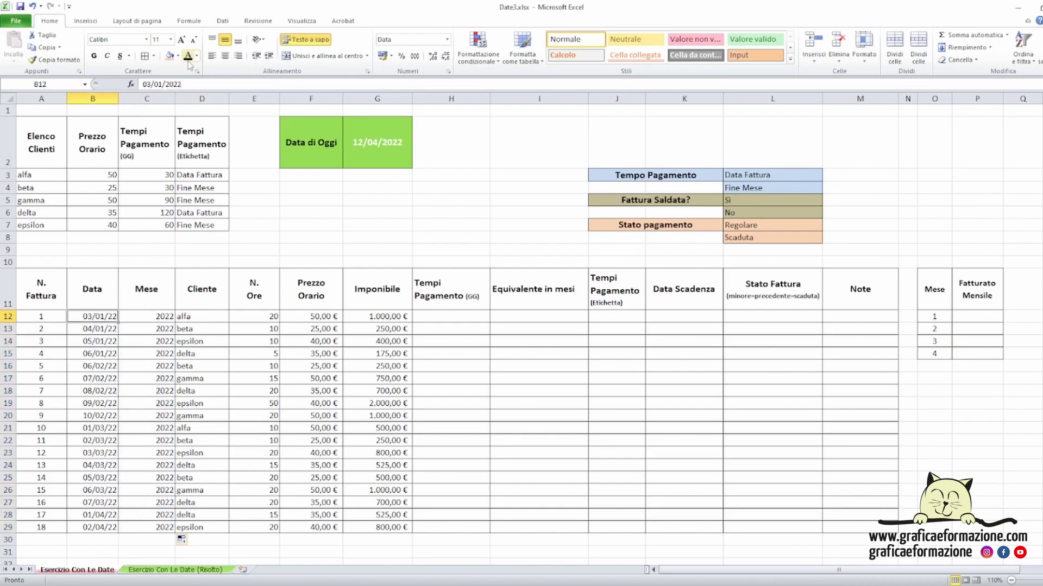
left_click_drag(182, 84, 170, 84)
key("BackSpace")
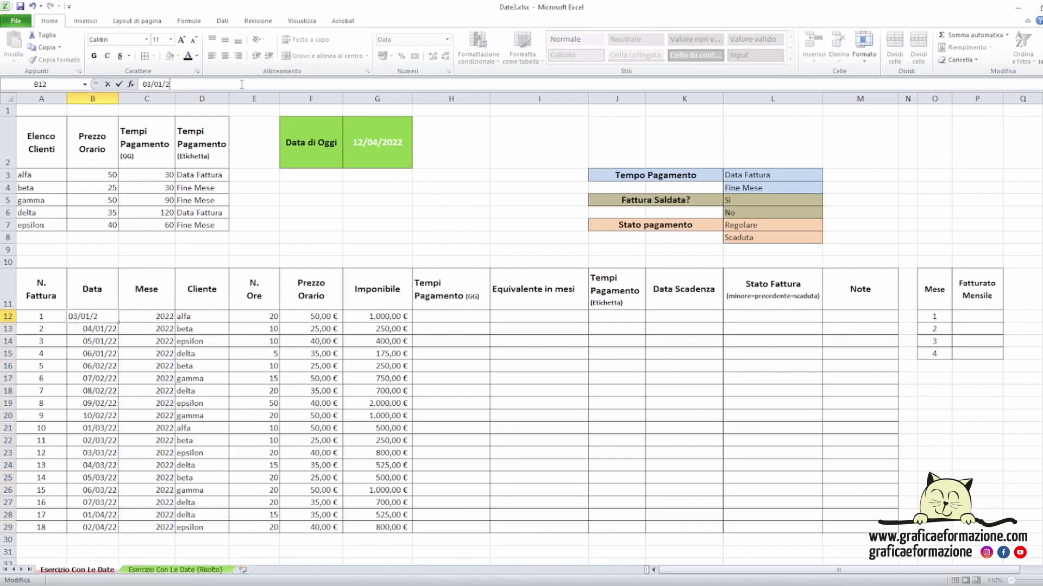
type("025")
key("Return")
key("Up")
key("Right")
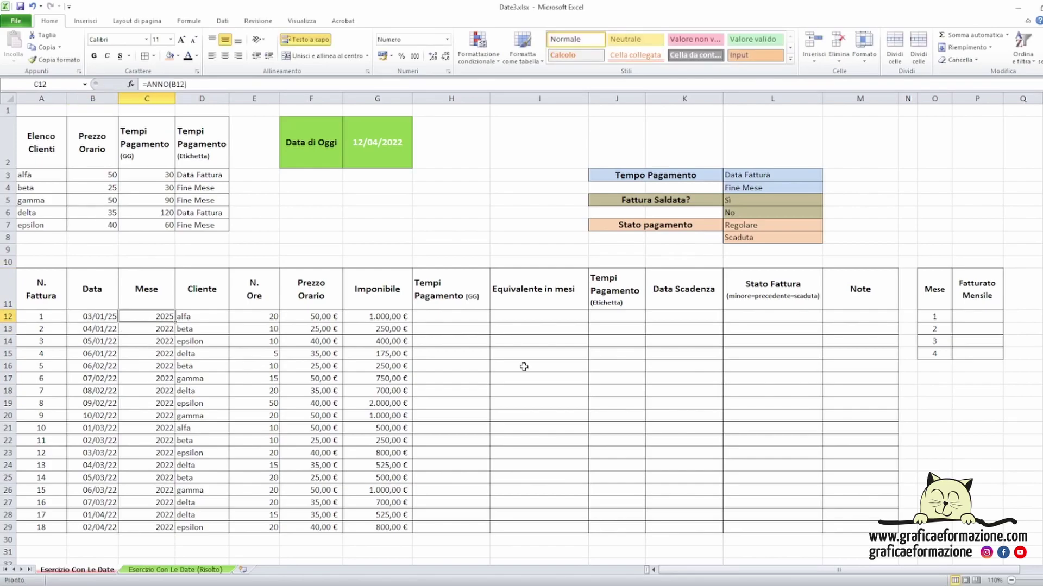
key("ctrl+z")
Clear C12:C29, then enter =MESE(B12) in C12 and fill it down to C29
left_click_drag(160, 317, 166, 531)
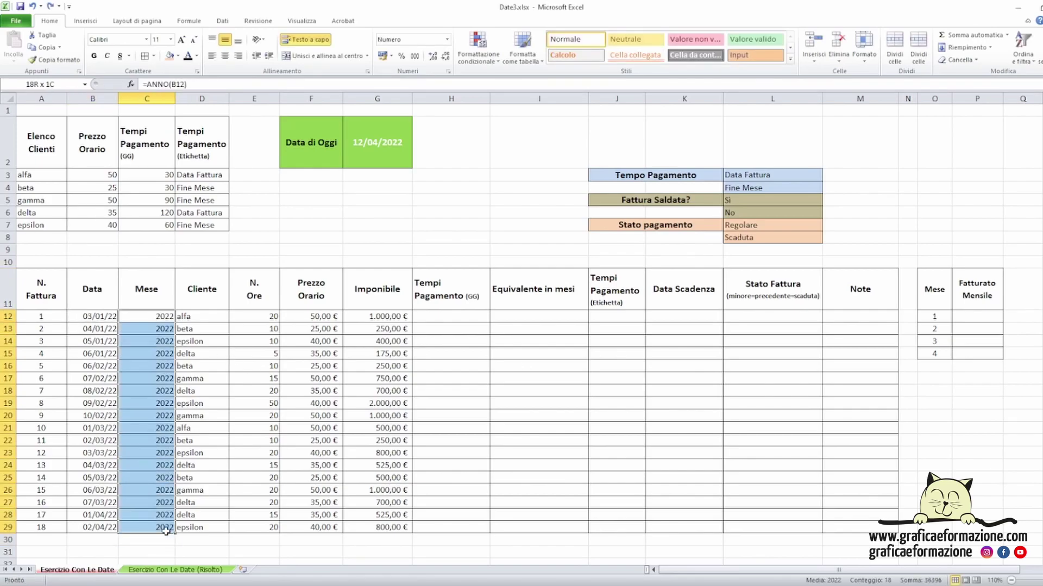
key("Delete")
left_click(163, 315)
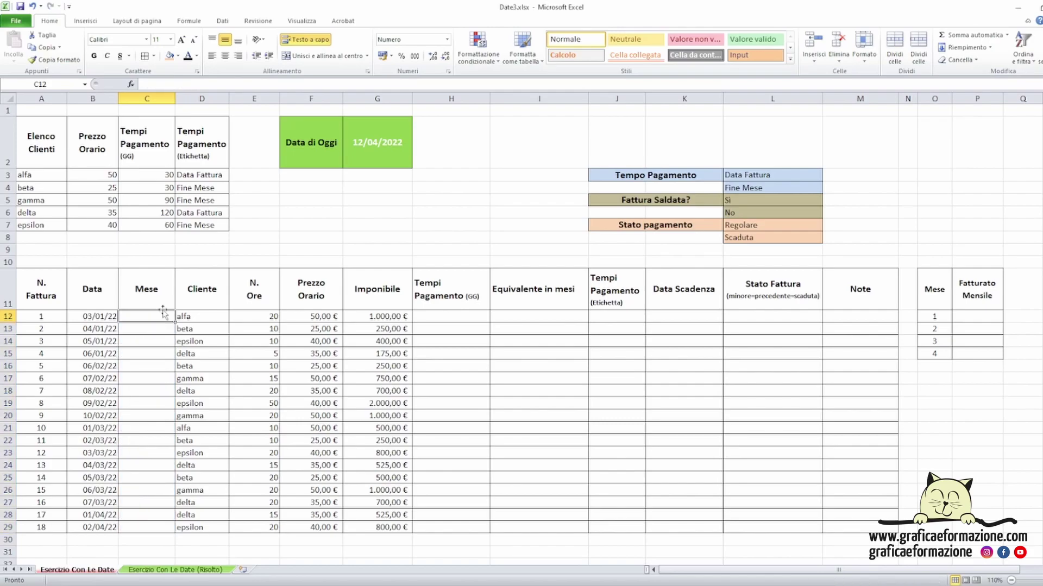
type("=mesed(")
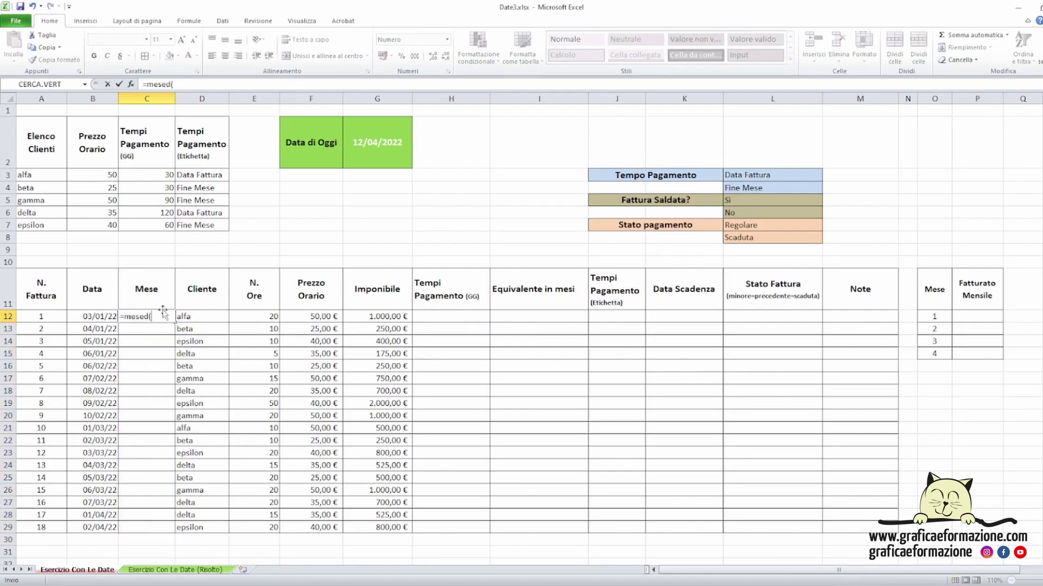
key("BackSpace")
key("BackSpace")
type("(")
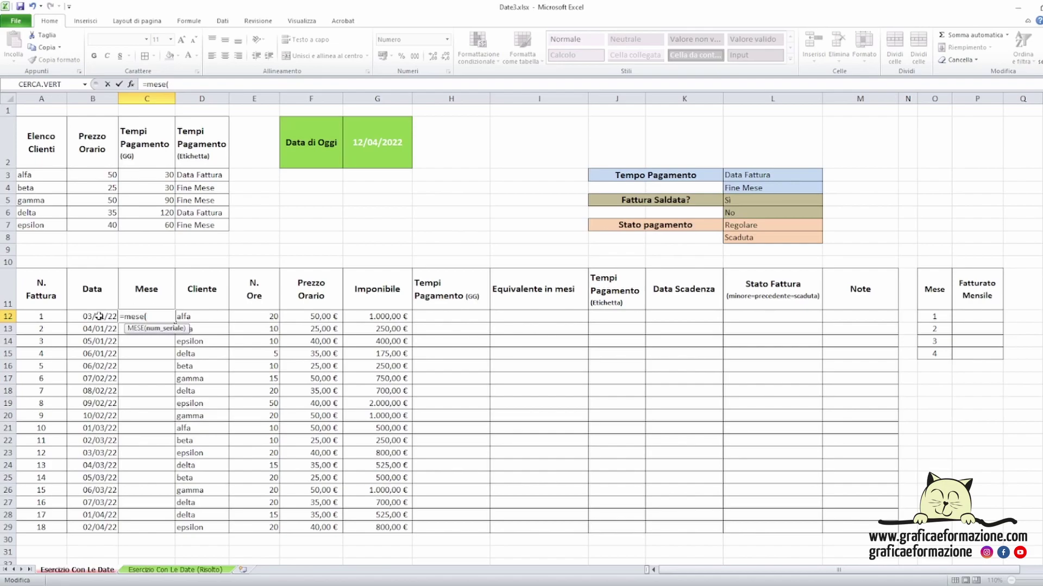
left_click(99, 316)
type(")")
key("Return")
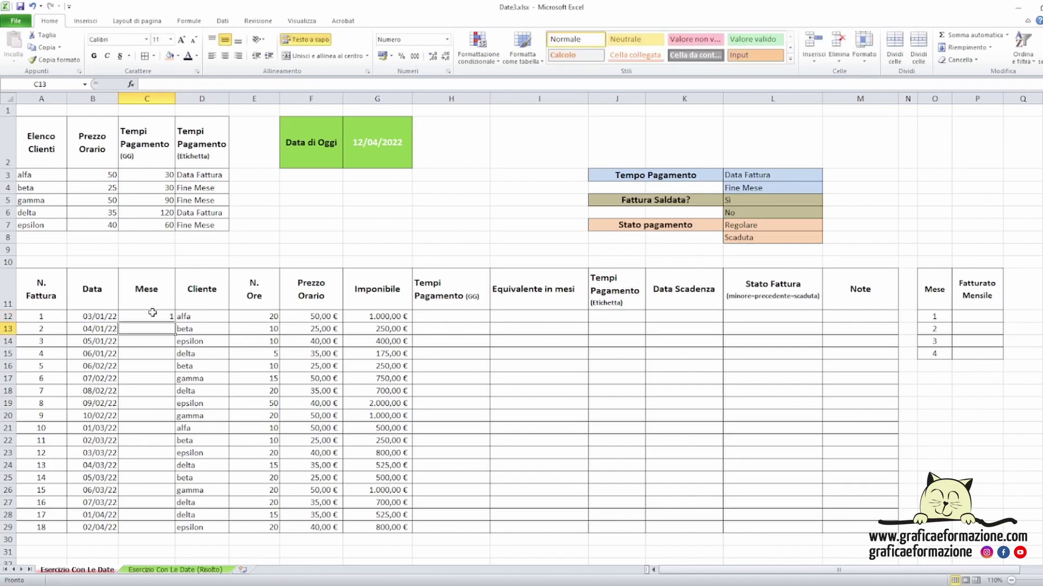
left_click(153, 314)
left_click_drag(175, 346, 174, 531)
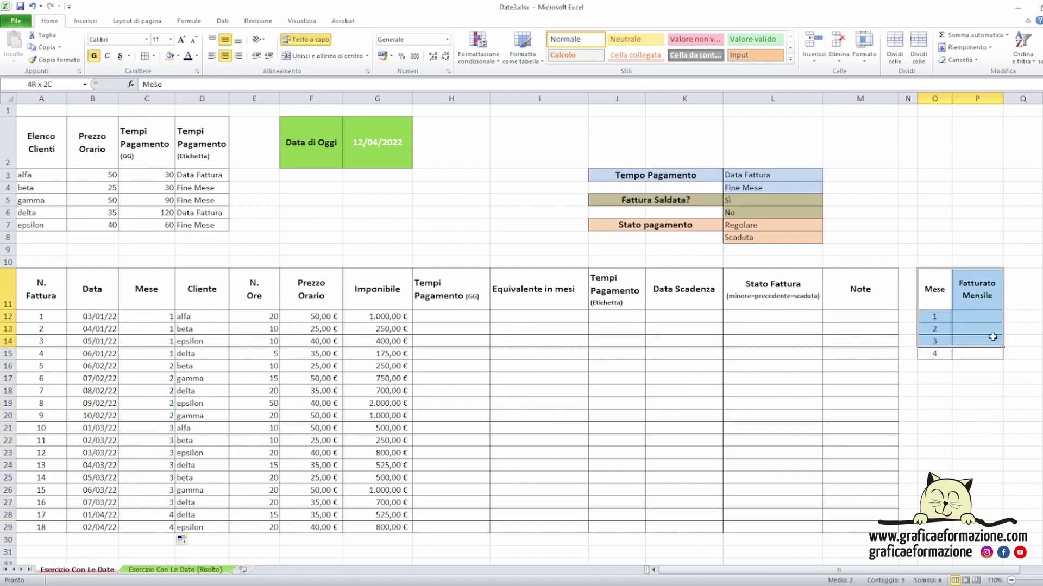
Review the Fatturato Mensile cells and the two Tempi Pagamento columns
left_click_drag(977, 352, 990, 360)
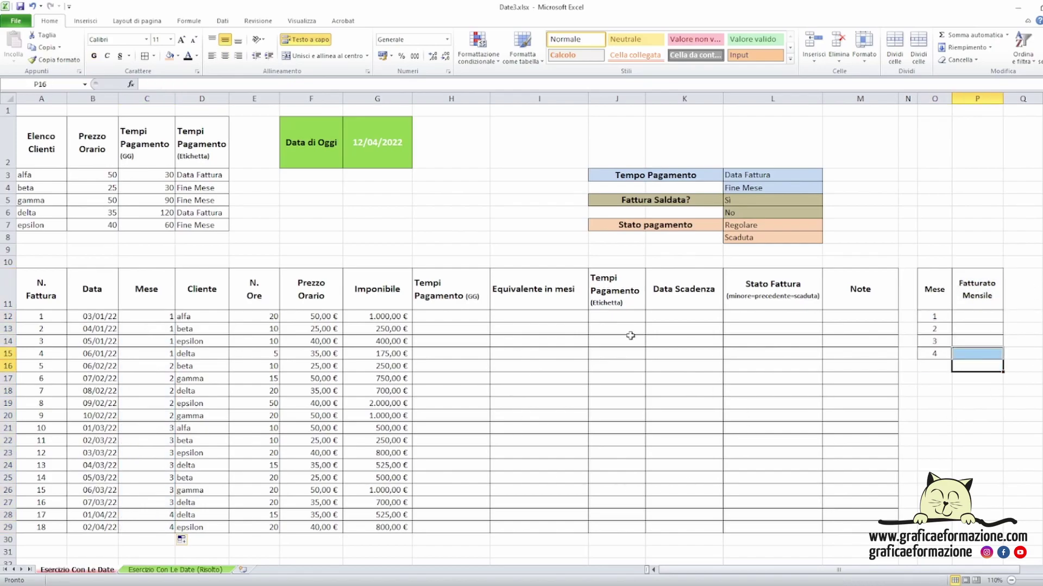
left_click(450, 285)
left_click(615, 292)
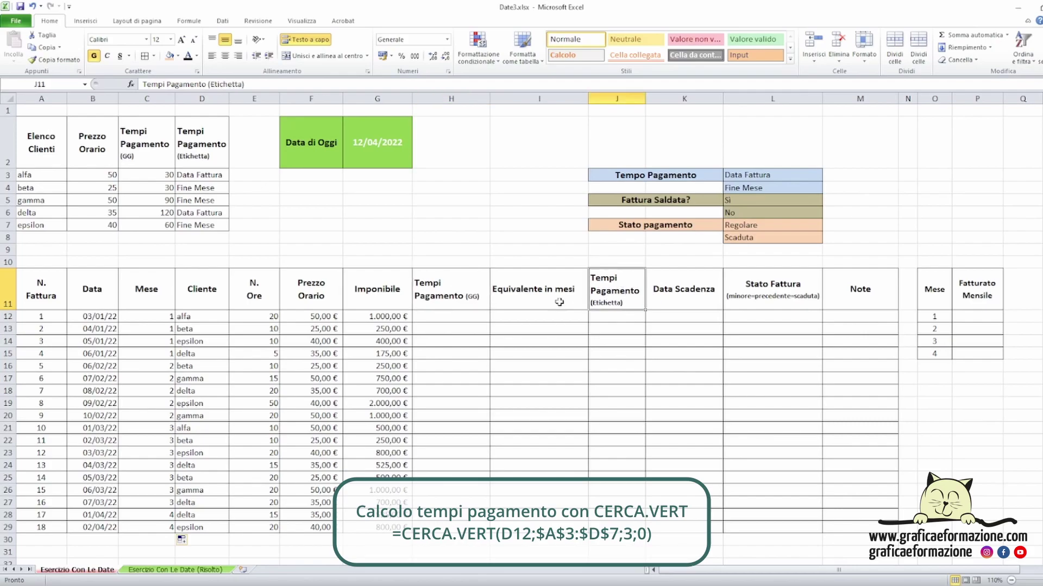
In H12, insert CERCA.VERT with lookup value D12 and absolute table $A$3:$D$7
left_click(466, 314)
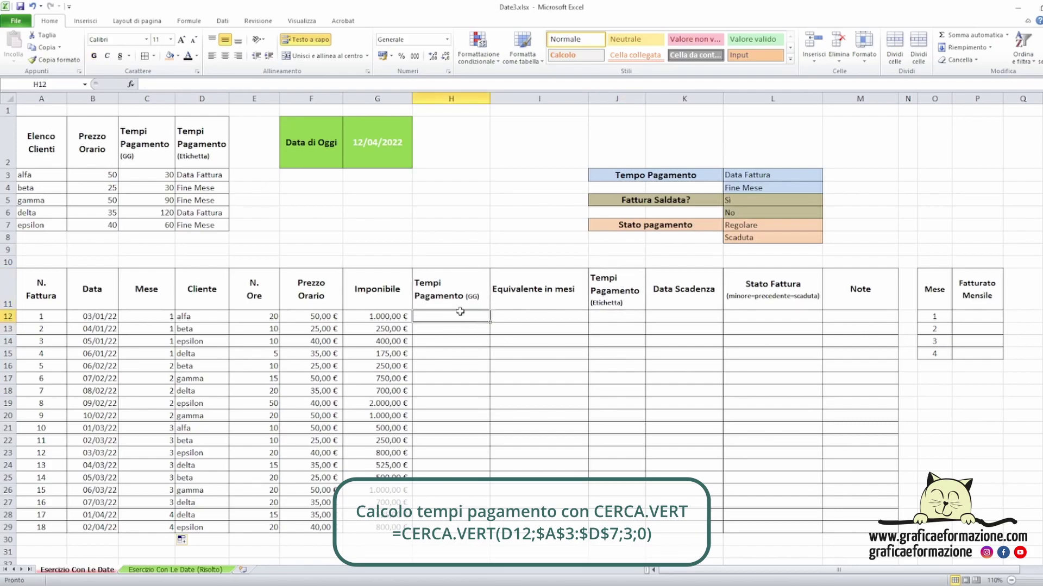
left_click(131, 84)
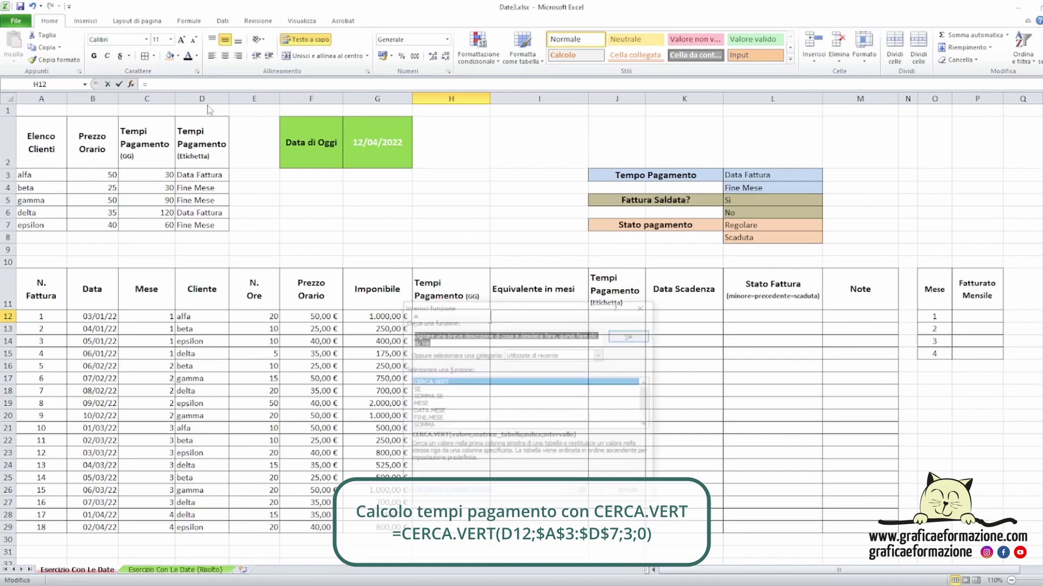
double_click(431, 385)
left_click_drag(470, 322, 512, 339)
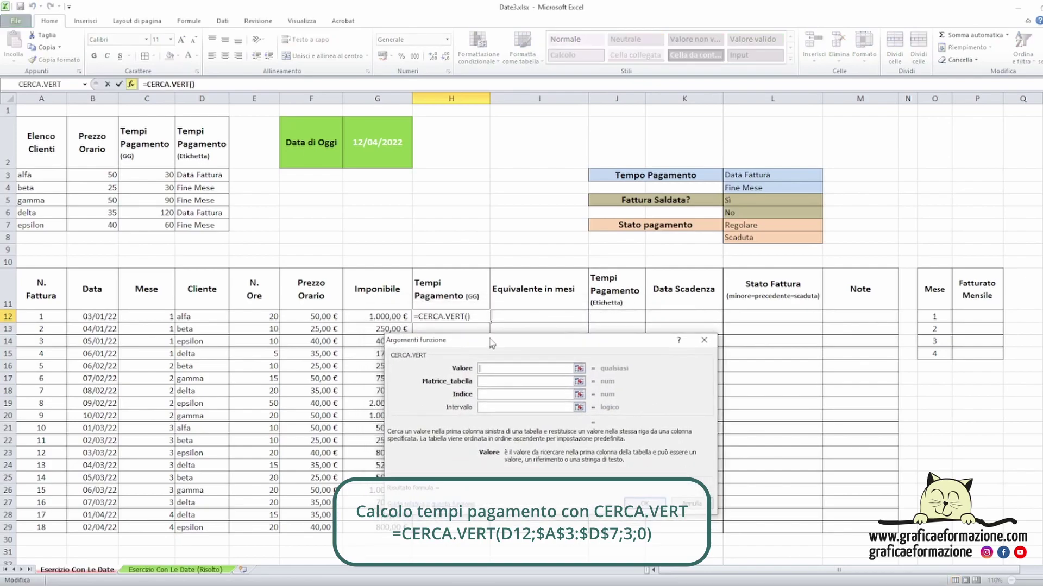
left_click(207, 319)
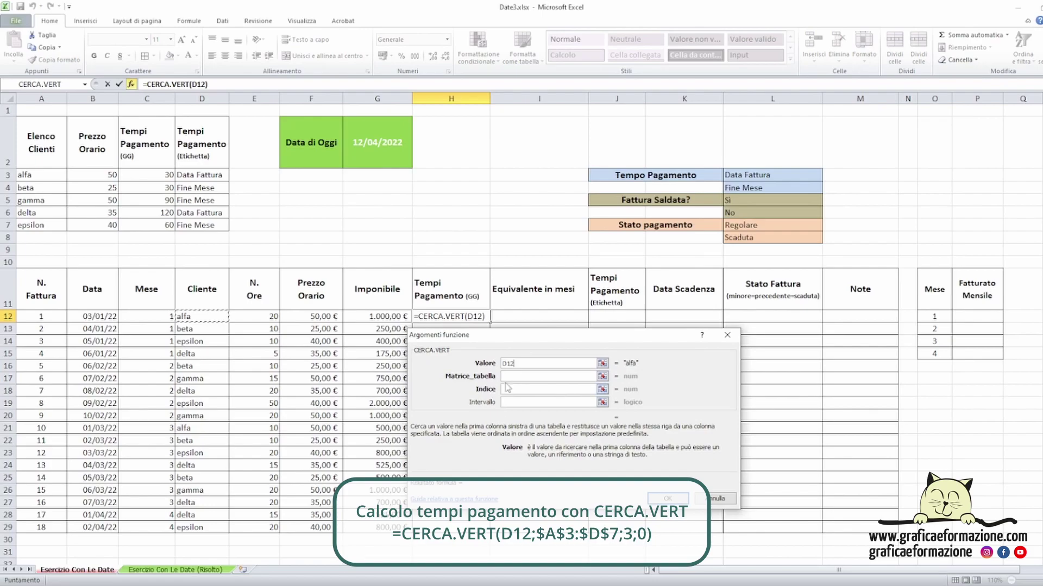
left_click(508, 377)
left_click_drag(48, 175, 209, 225)
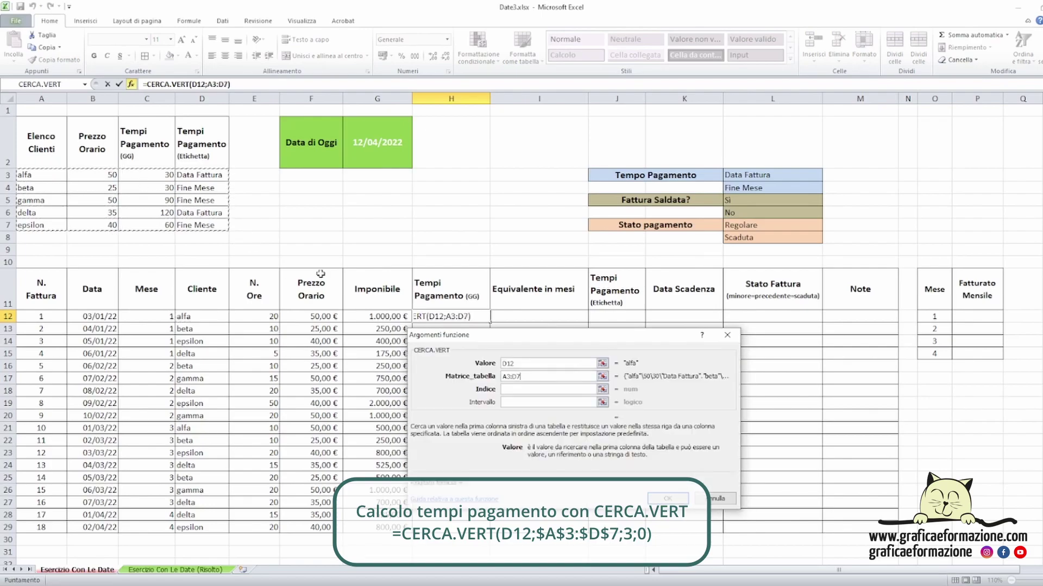
key("F4")
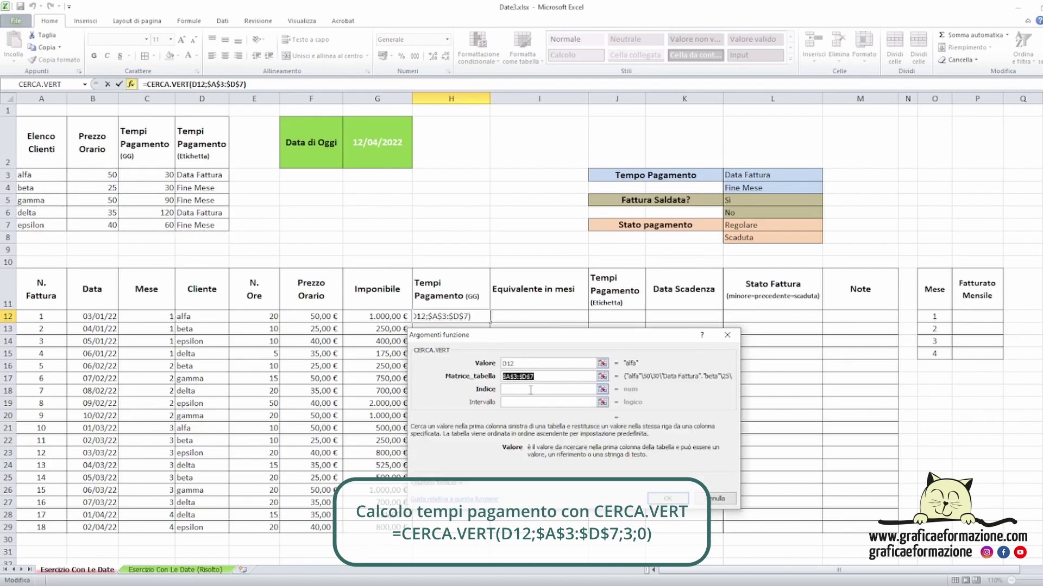
Return column 3 with exact match 0, confirm, and fill the lookup down the column
left_click(540, 389)
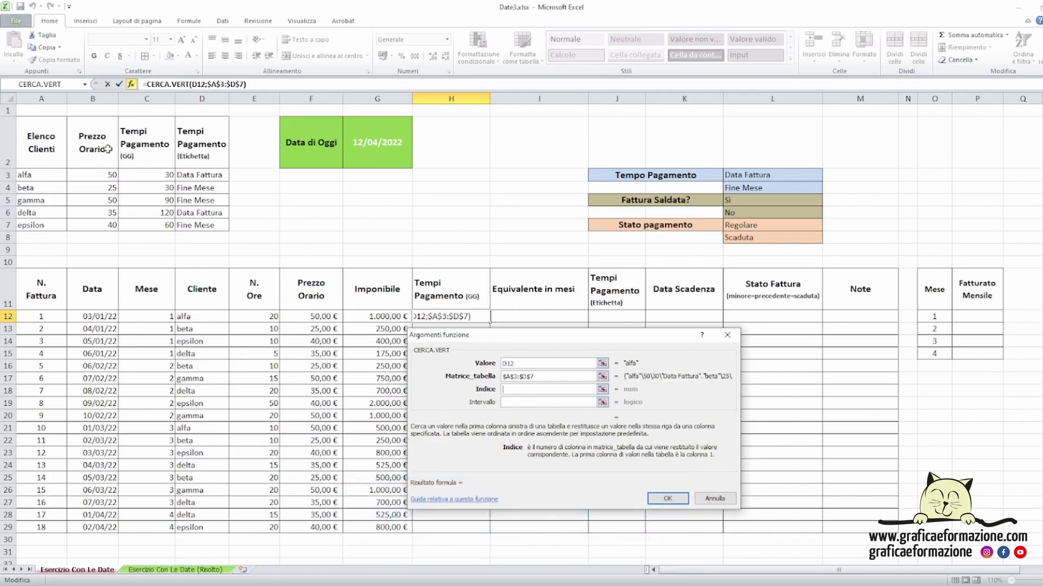
type("3")
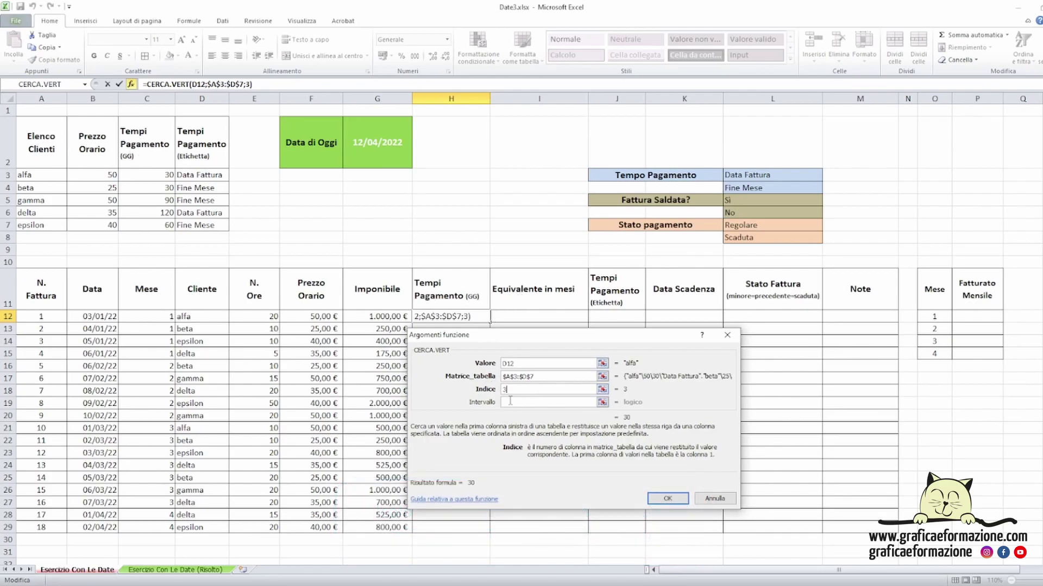
left_click(514, 403)
type("0")
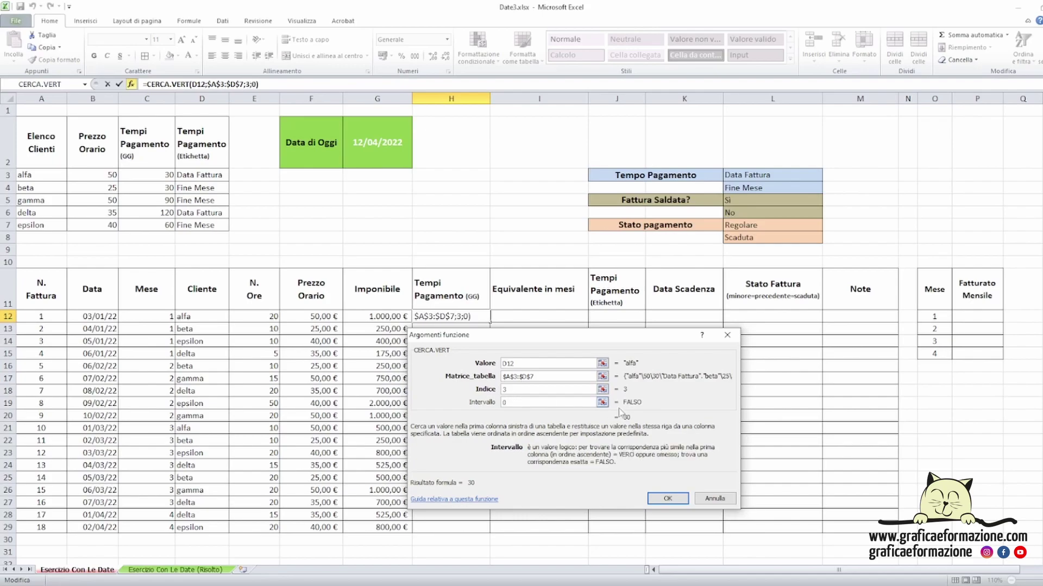
left_click(667, 498)
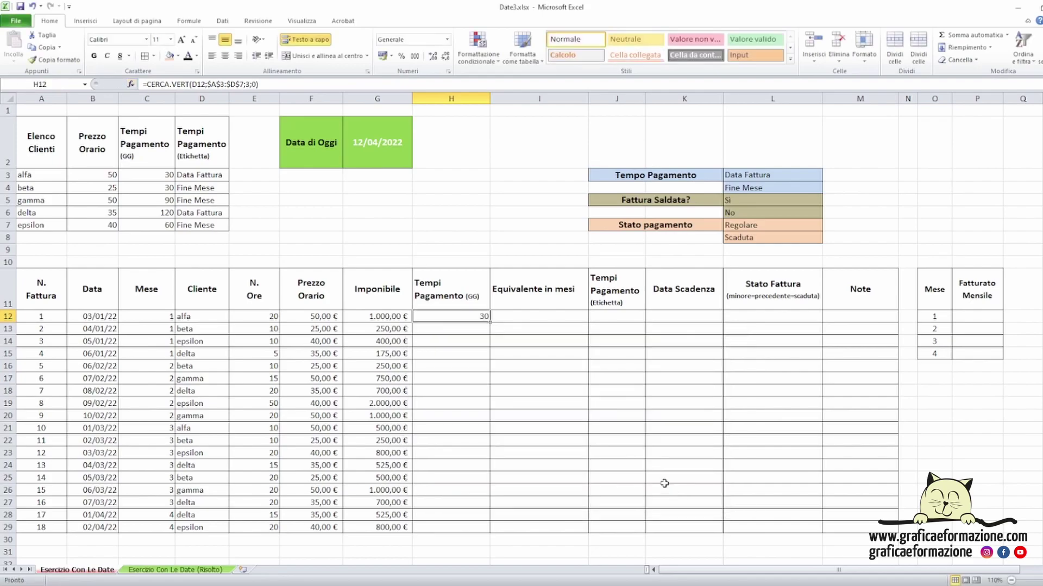
double_click(490, 322)
left_click(542, 315)
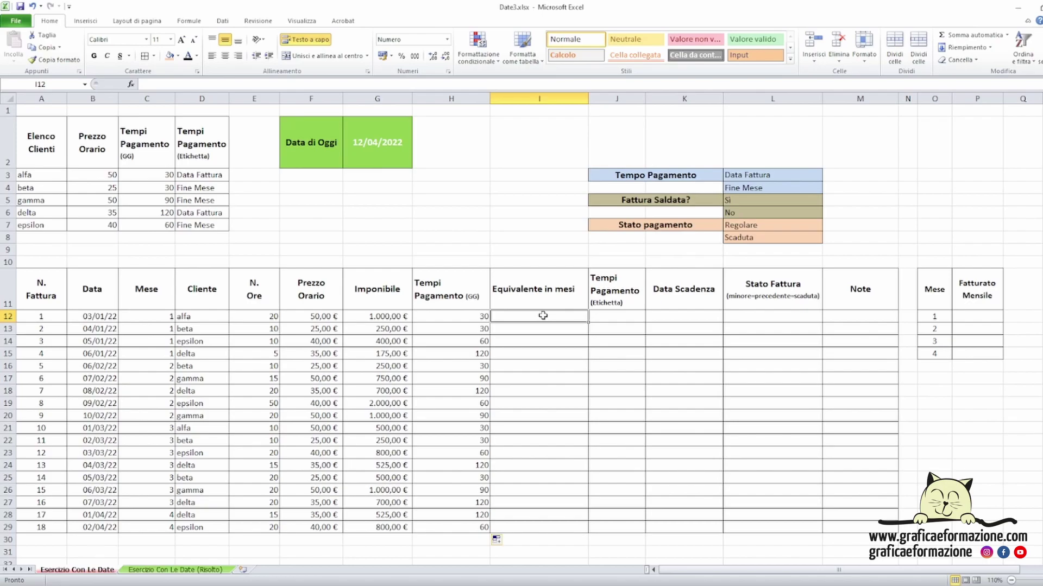
Enter =H12/30 in I12, fill it to I29, and compare days with months for several invoices
type("=")
left_click(470, 316)
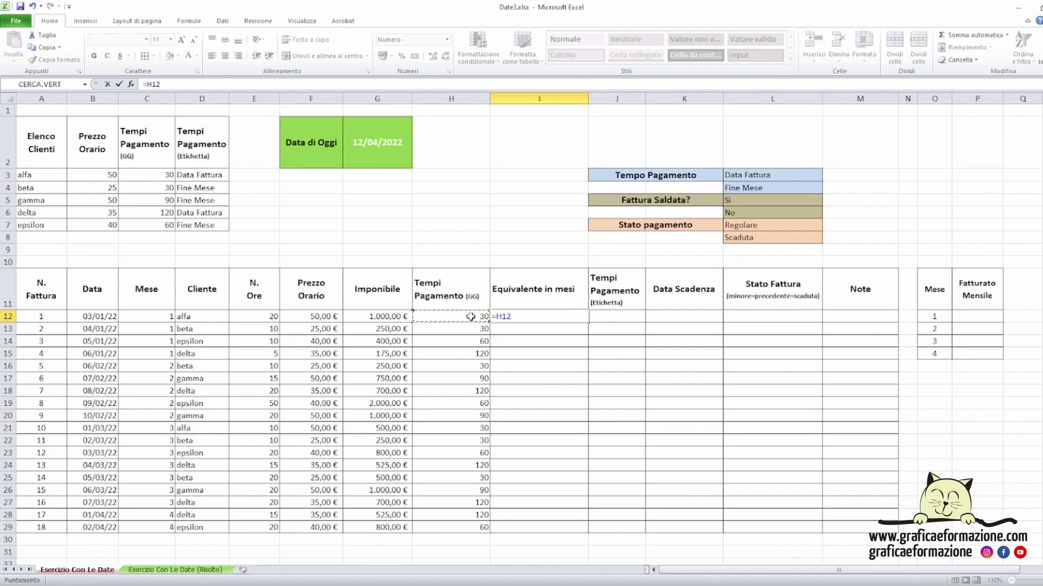
type("/30")
key("Return")
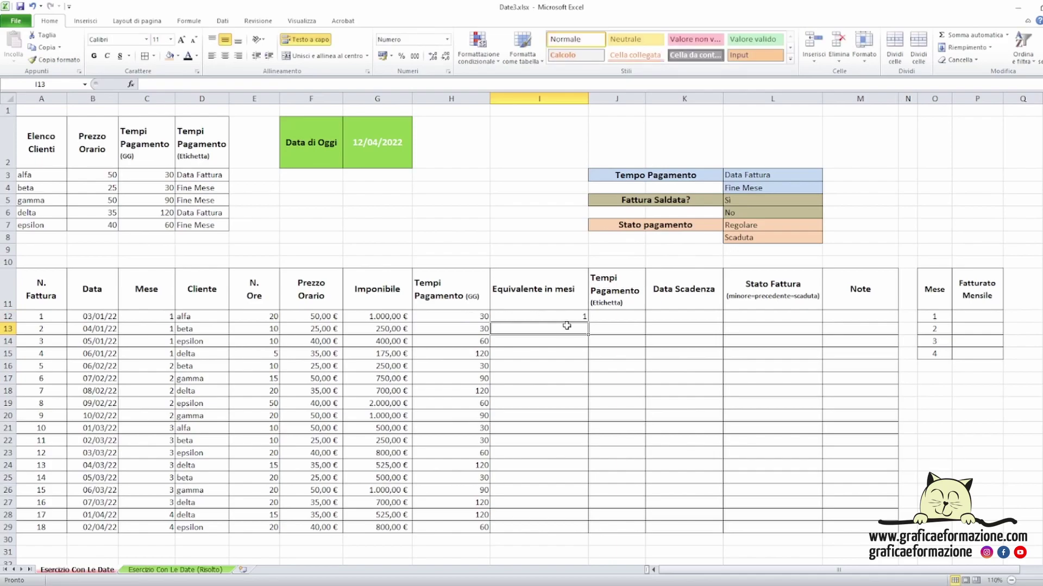
left_click(566, 317)
left_click_drag(588, 322, 556, 530)
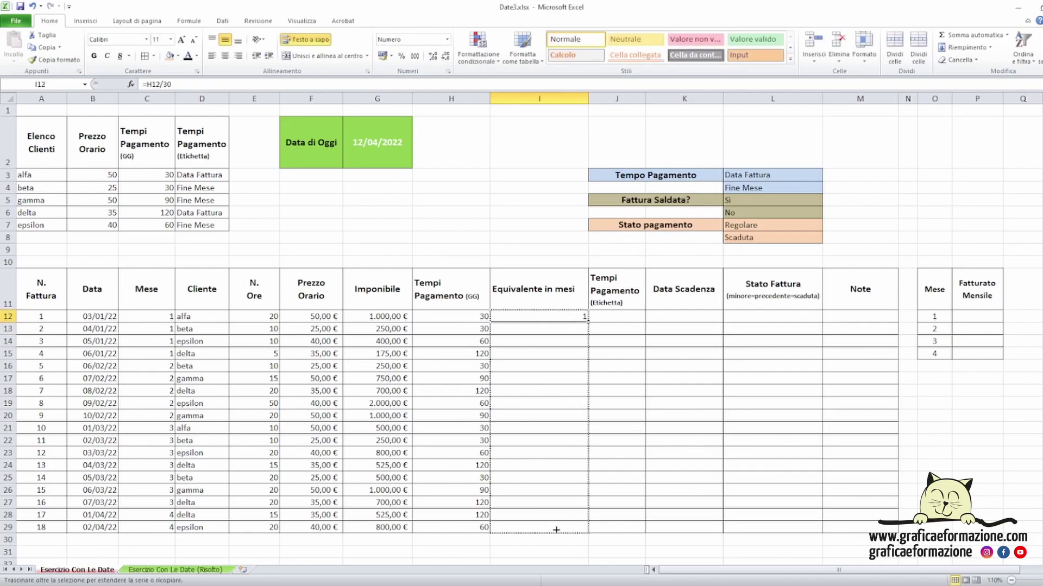
left_click_drag(481, 341, 554, 341)
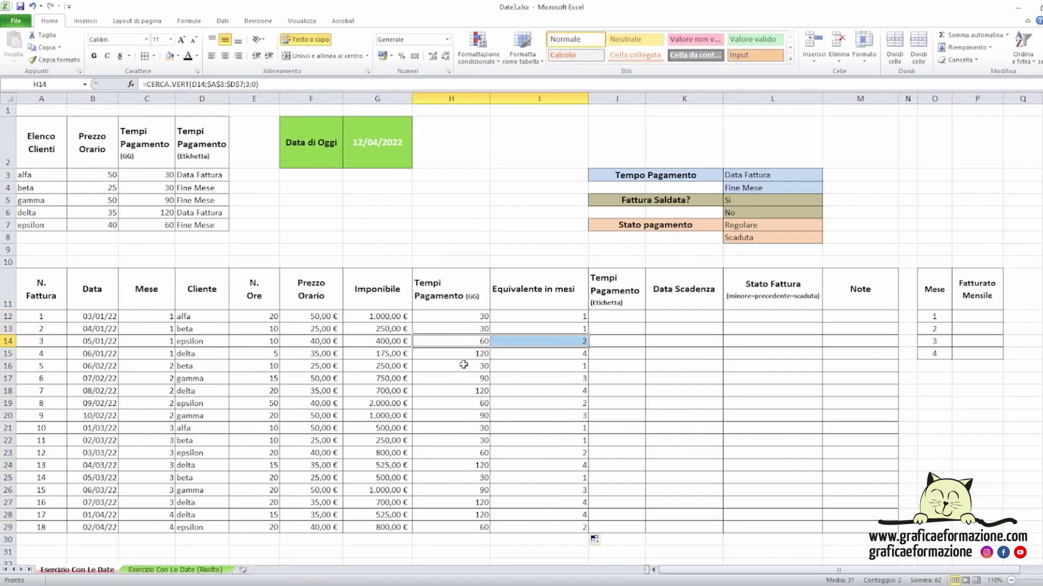
left_click_drag(467, 354, 552, 353)
left_click_drag(479, 391, 549, 389)
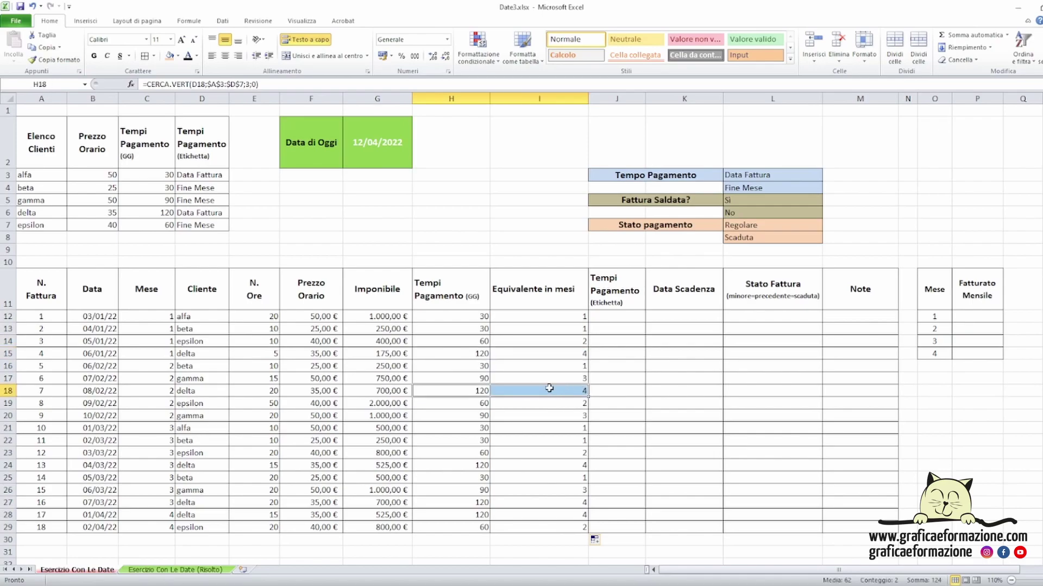
left_click(616, 316)
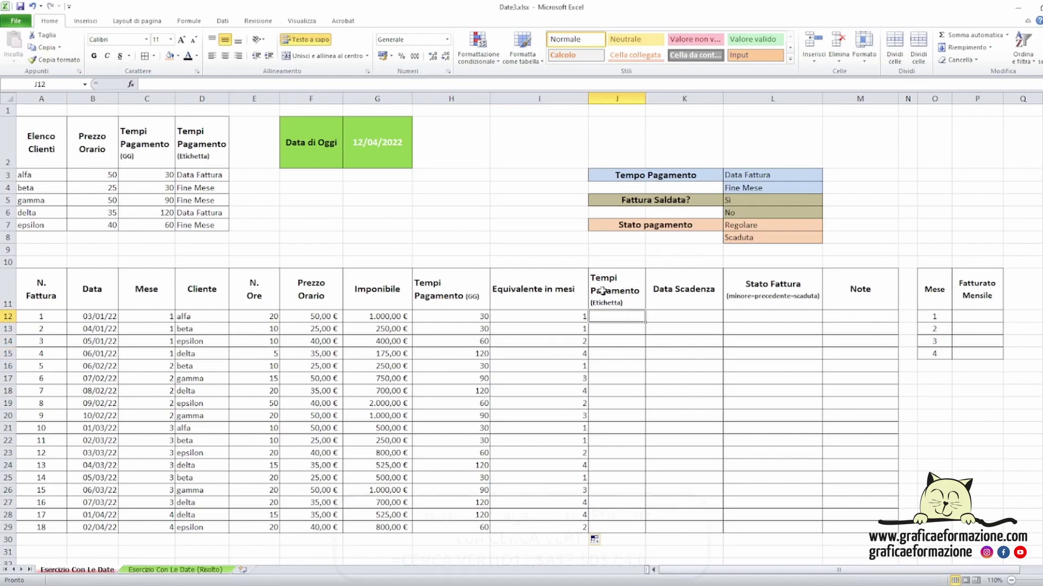
Enter =CERCA.VERT(D12;$A$3:$D$7;4;0) in J12 to fetch the client's payment-term label
left_click(131, 86)
double_click(478, 407)
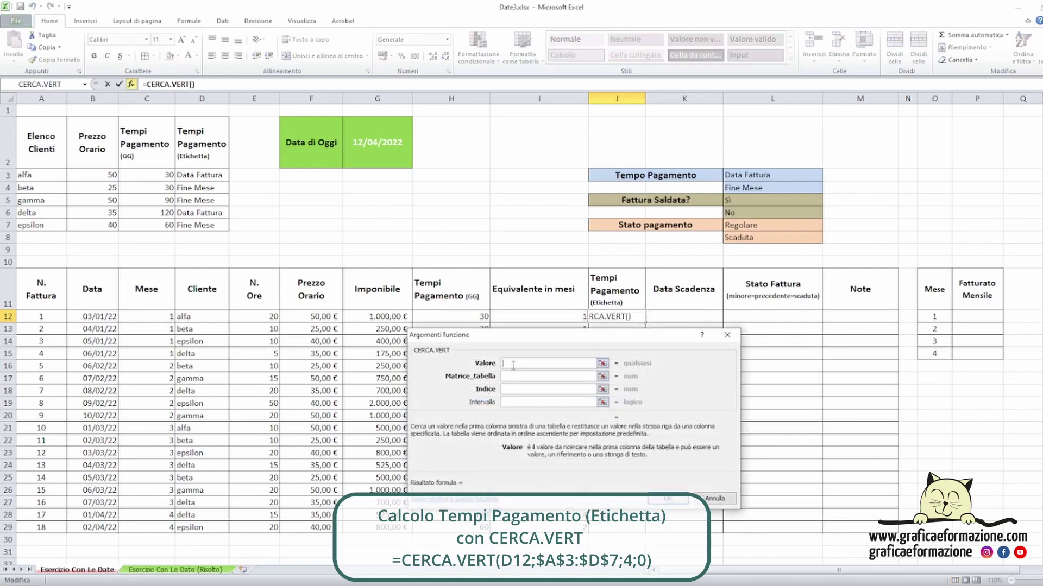
left_click(210, 317)
key("Tab")
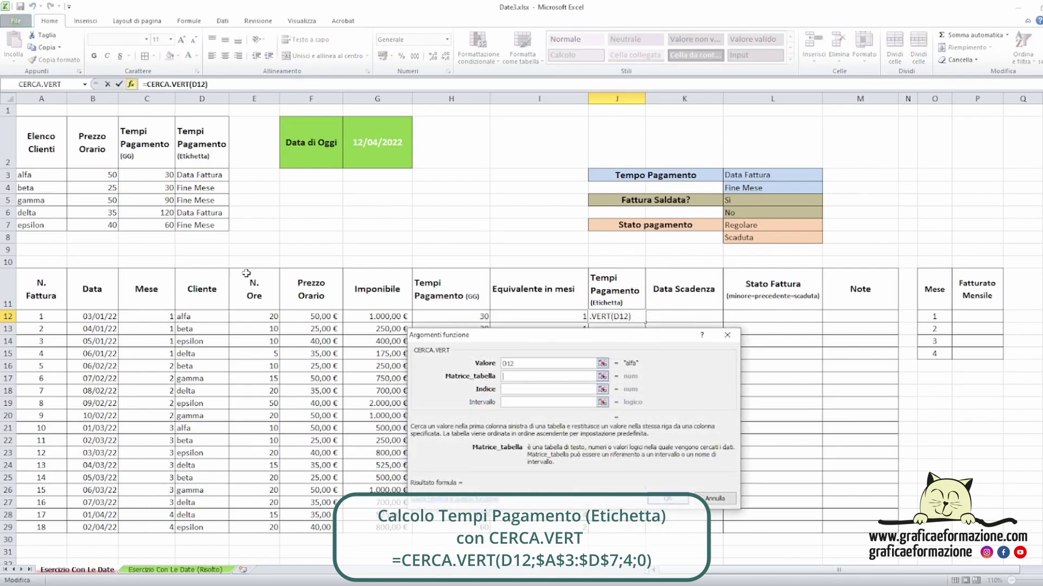
left_click_drag(54, 175, 205, 224)
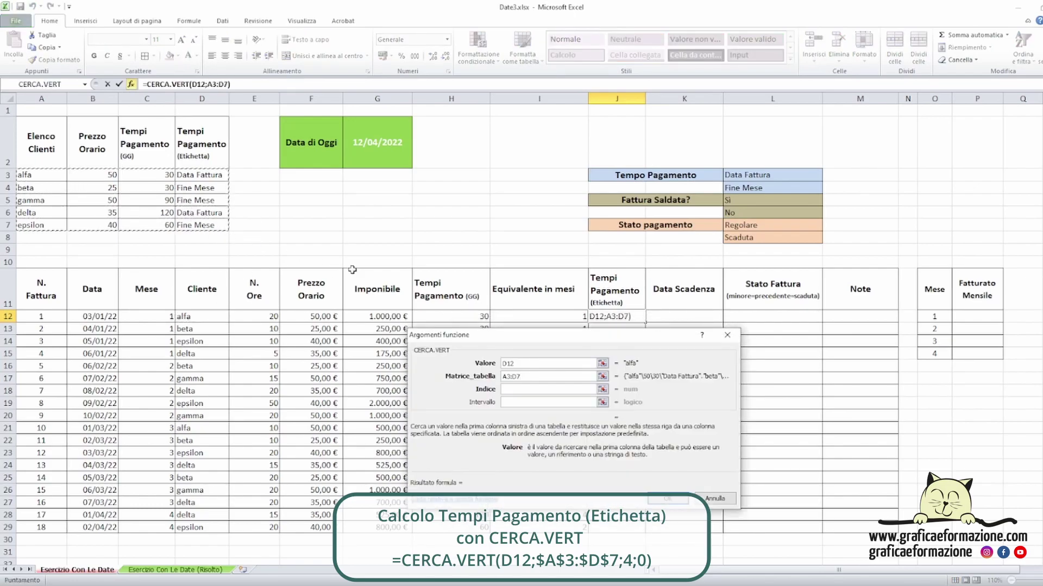
left_click_drag(522, 376, 501, 376)
key("F4")
left_click(511, 389)
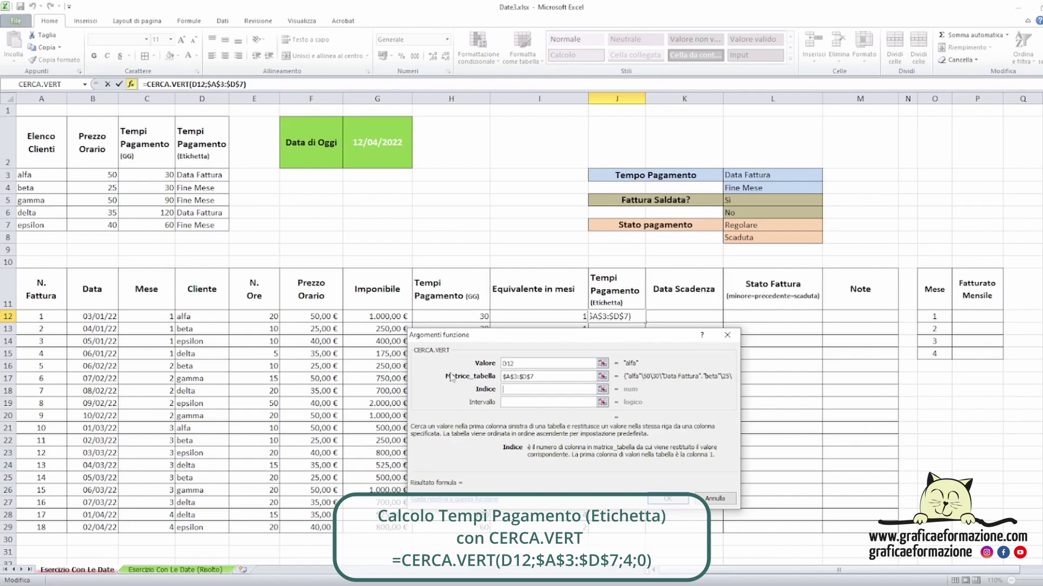
type("4")
left_click(513, 402)
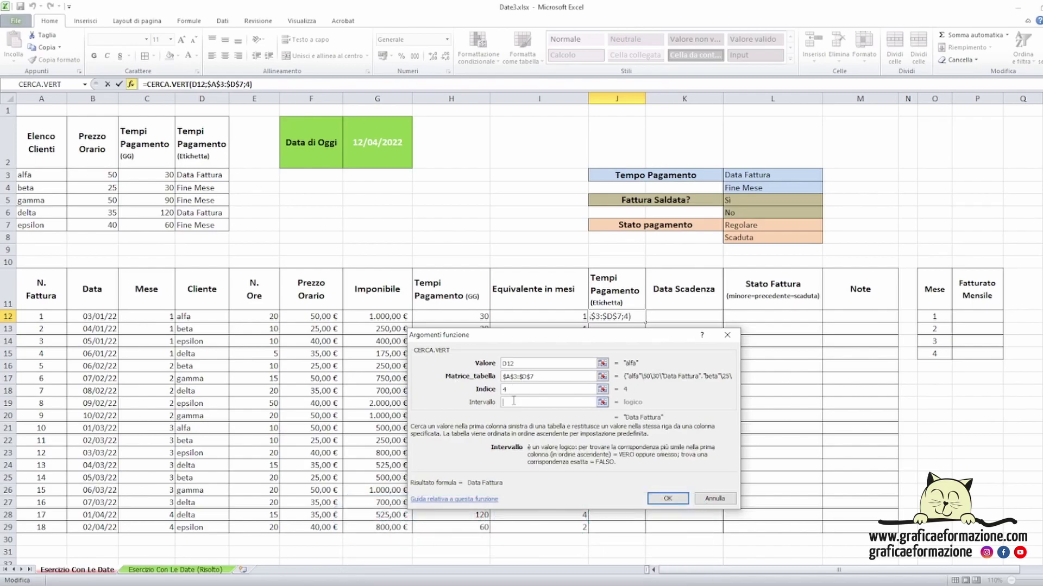
type(";0")
left_click(673, 499)
Fill the J12 lookup down to row 29, then copy the Data column B11:B29
double_click(646, 322)
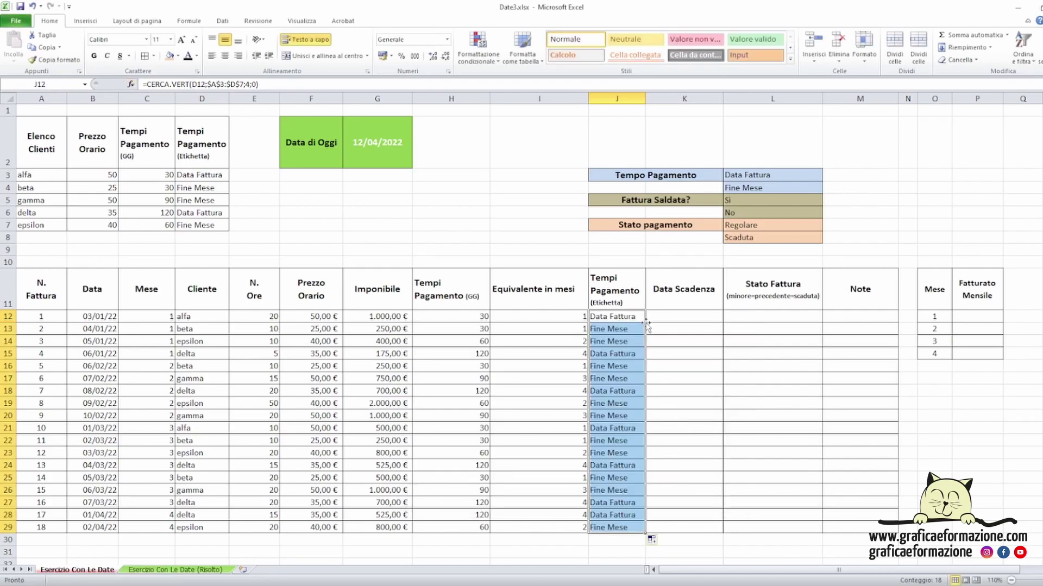
left_click(678, 317)
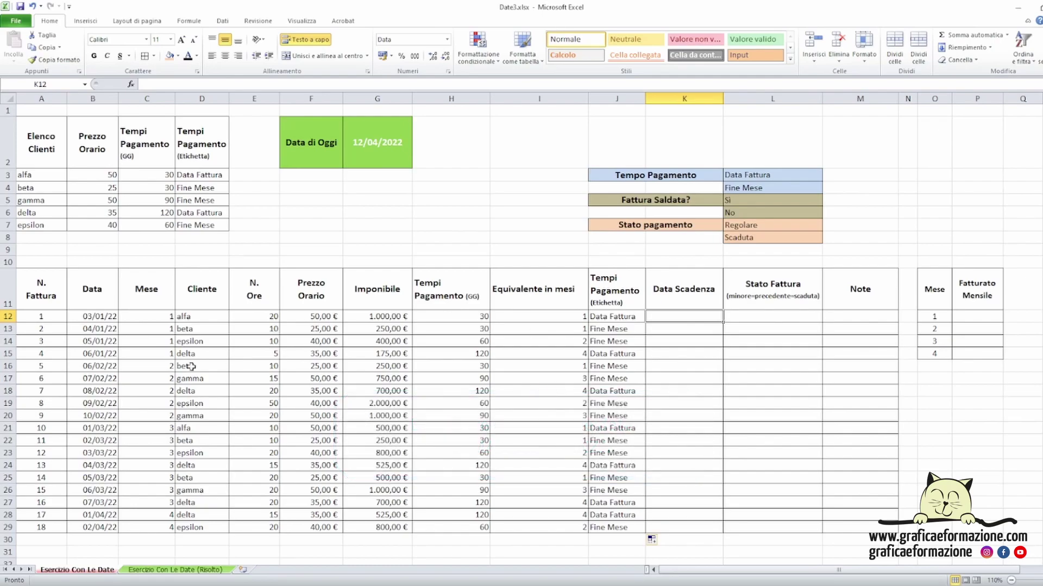
left_click_drag(92, 293, 92, 527)
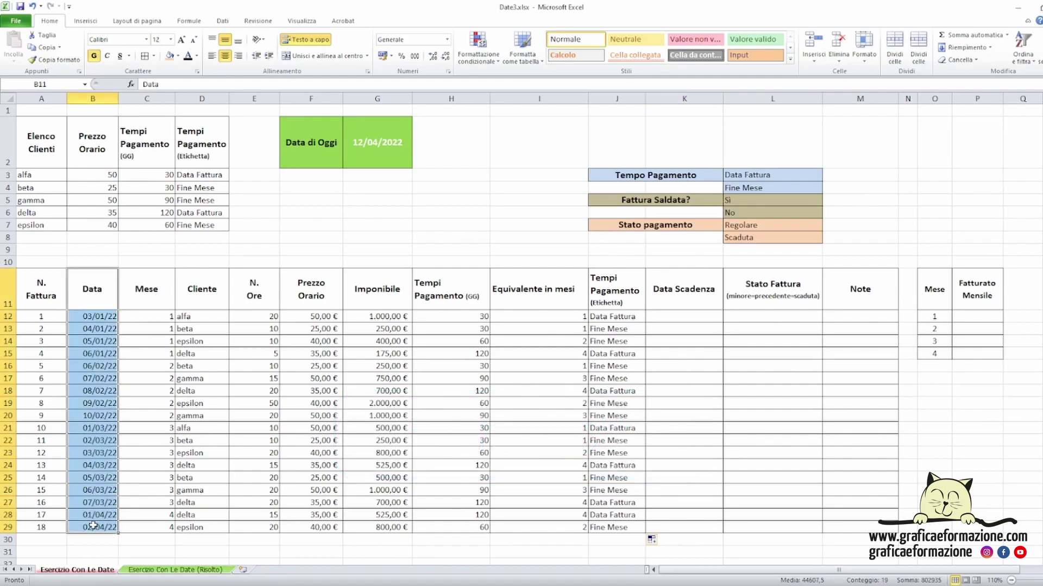
key("ctrl+c")
Paste the dates with source formatting into A1 of a new sheet, Foglio11
left_click(243, 569)
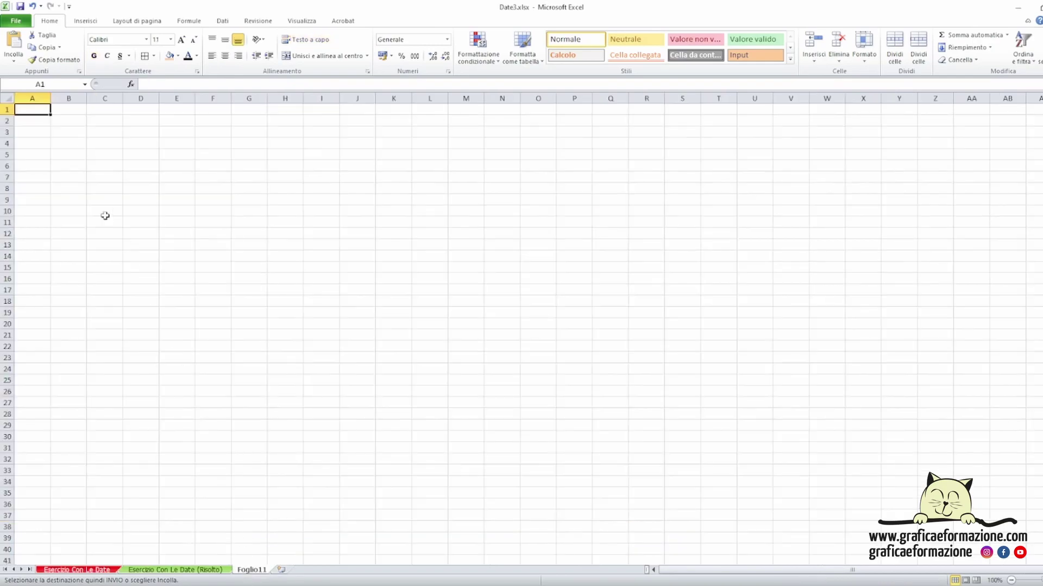
right_click(34, 107)
left_click(60, 149)
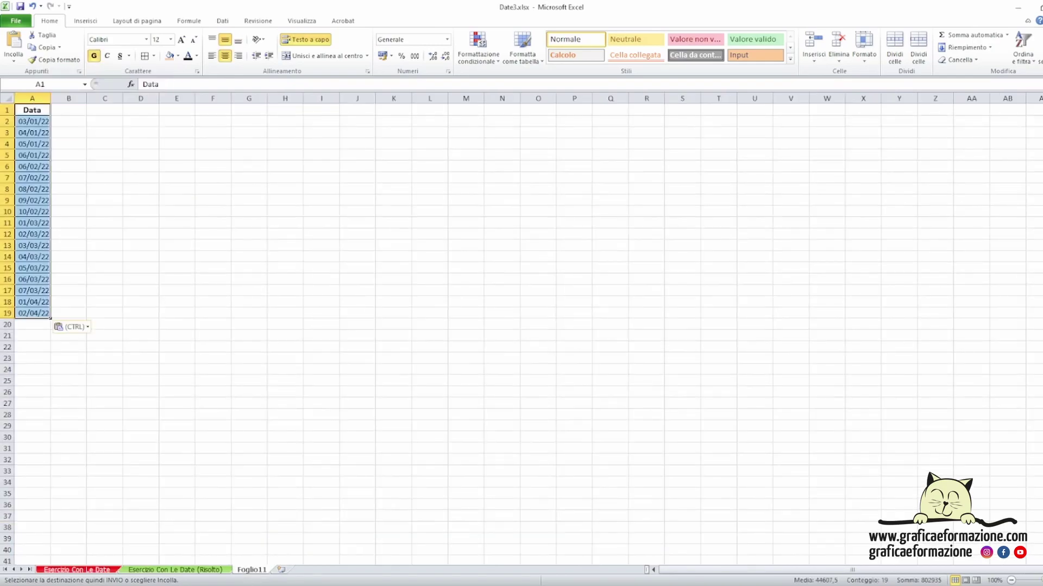
scroll(113, 118, "up", 7)
left_click(113, 118)
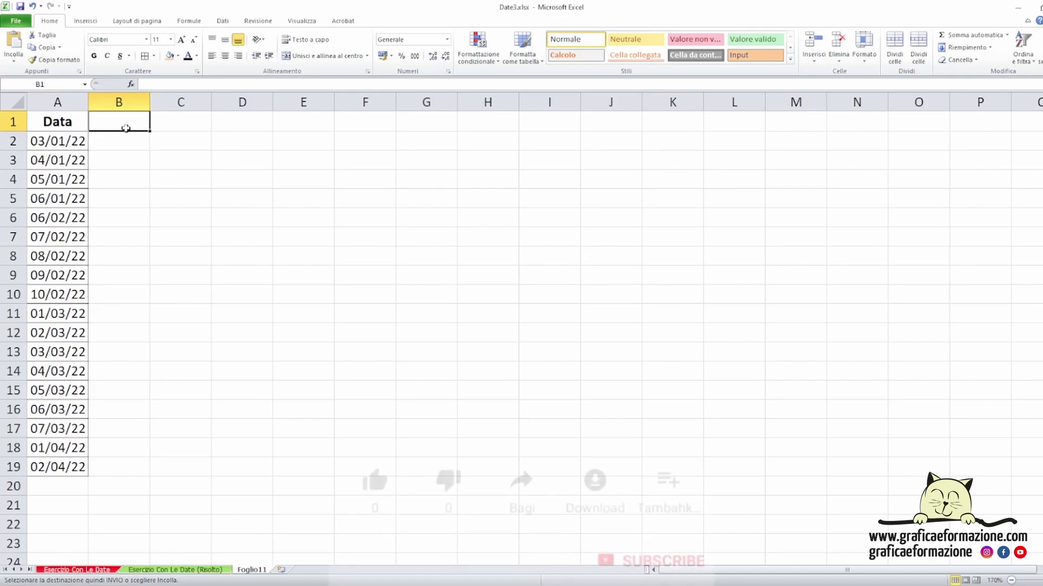
Head column B '30 giorni' and enter =A2+30 in B2
type("30 giorni")
key("Return")
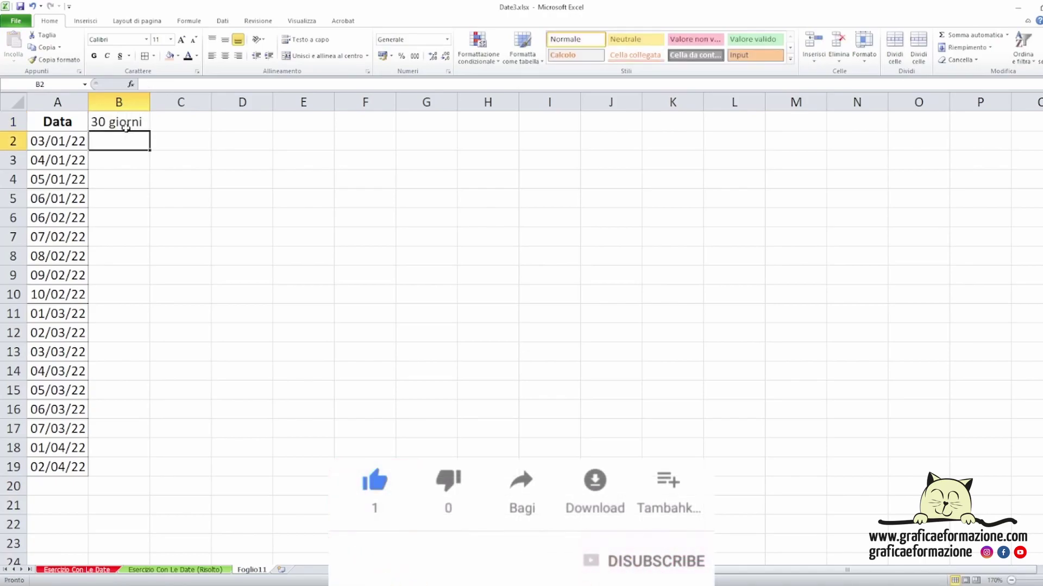
type("=")
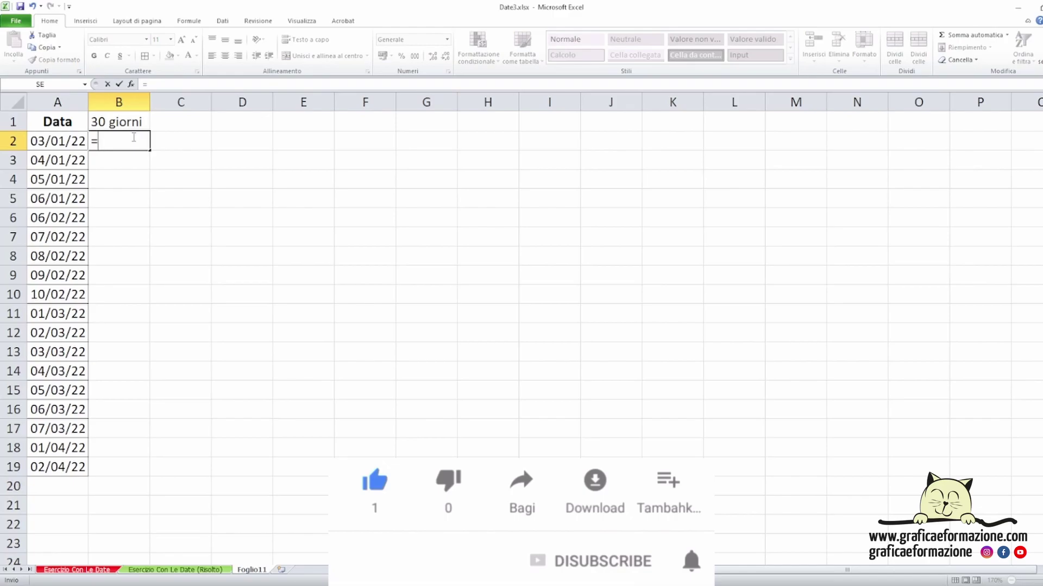
key("Left")
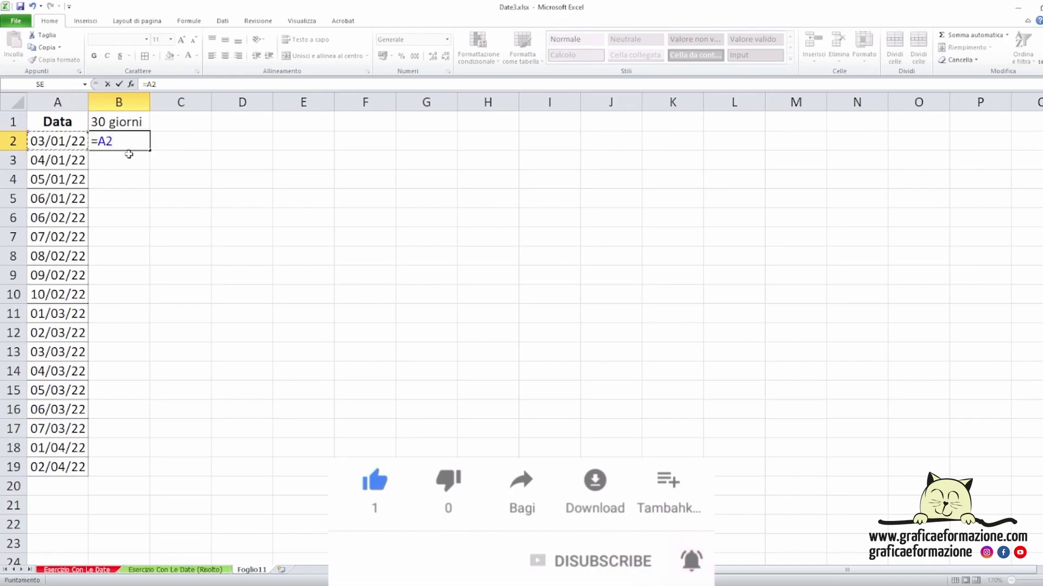
type("+30")
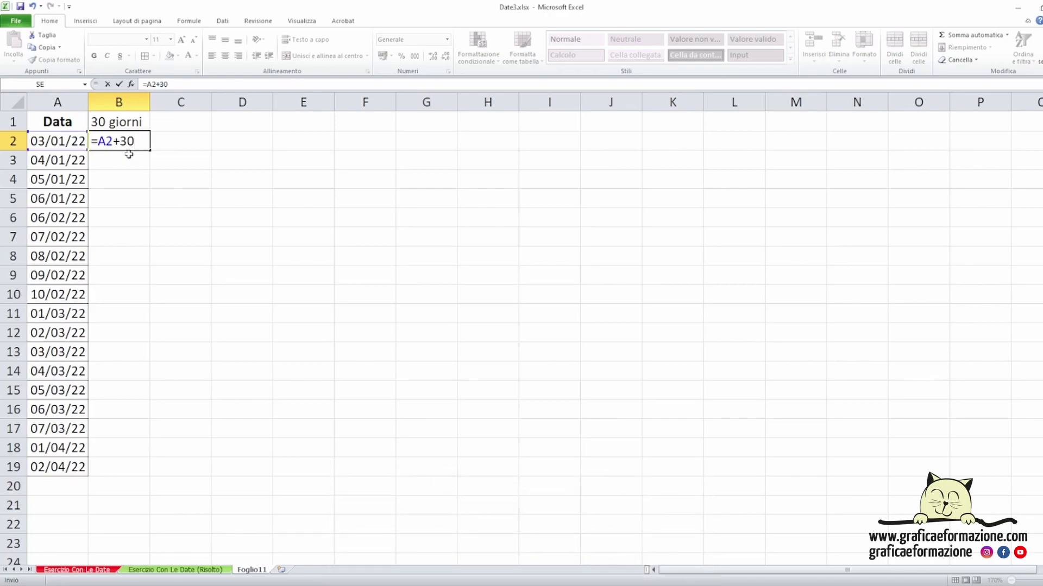
key("Return")
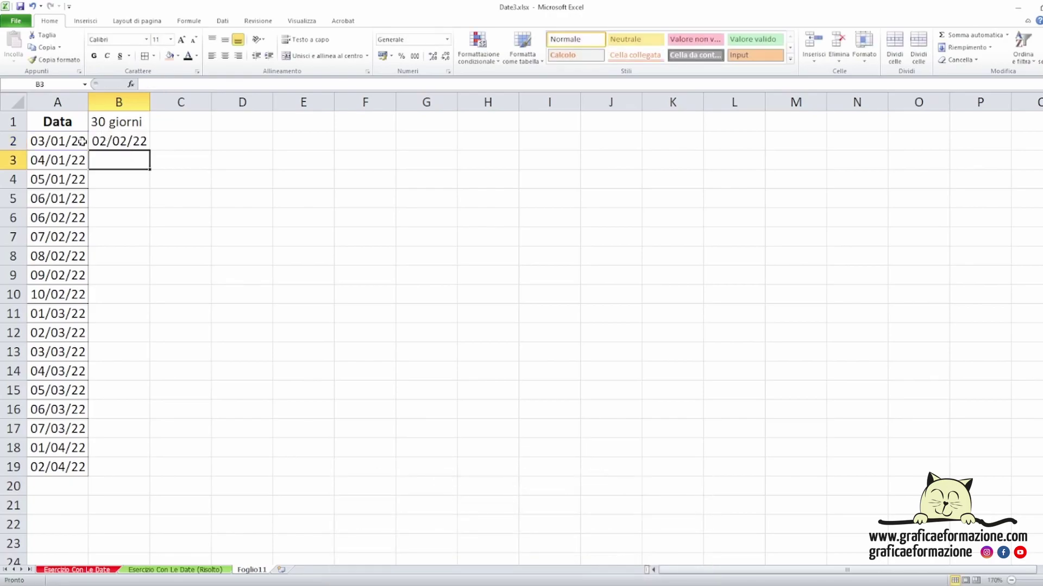
Apply borders to the 30 giorni cells B2:B19
left_click(75, 142)
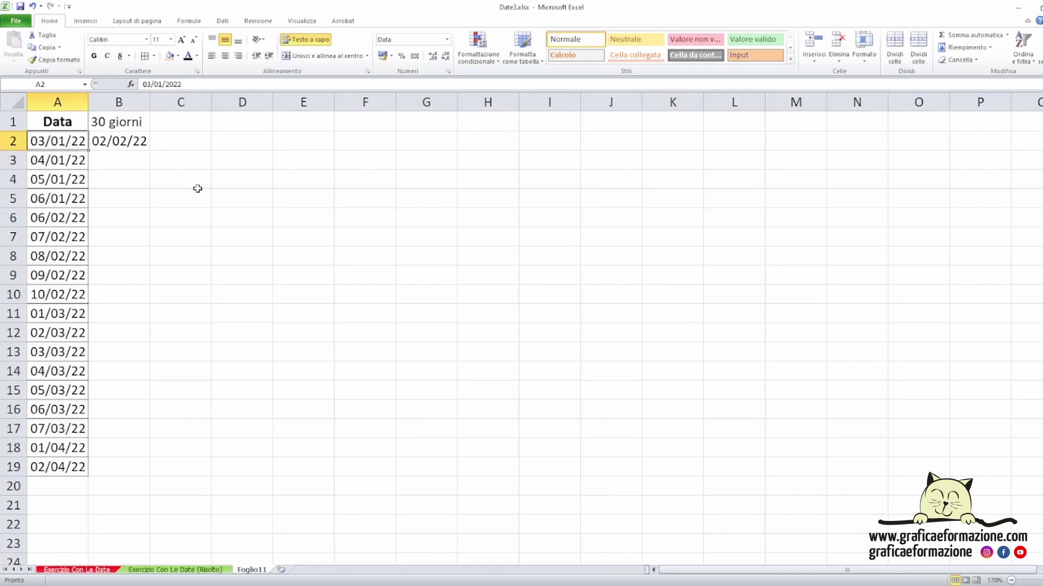
left_click_drag(119, 142, 118, 467)
left_click(144, 56)
Border C2:C19, head column C 'differenza fra due date' and autofit its width
left_click(180, 122)
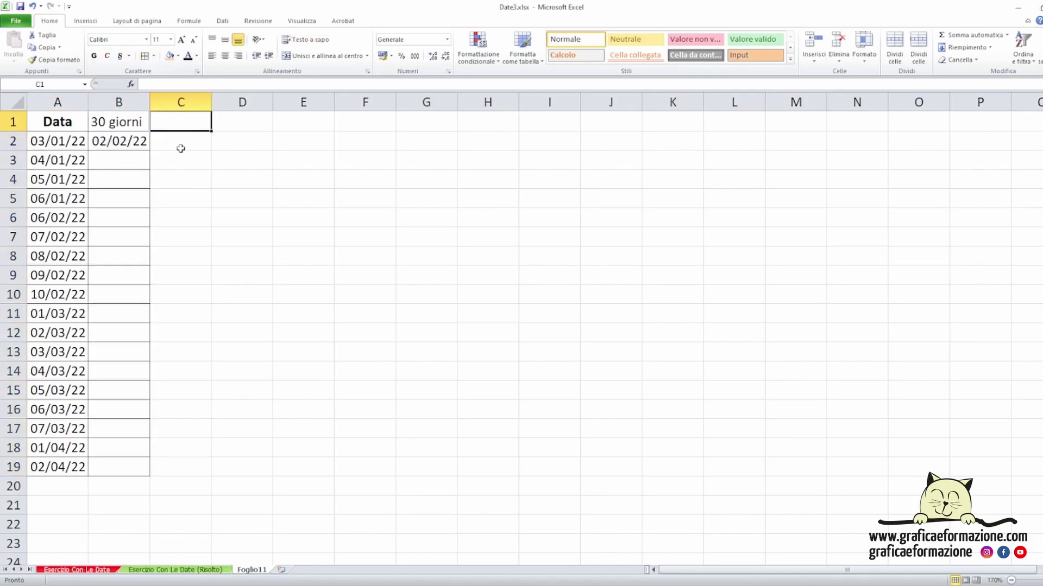
left_click_drag(181, 148, 174, 460)
left_click(144, 56)
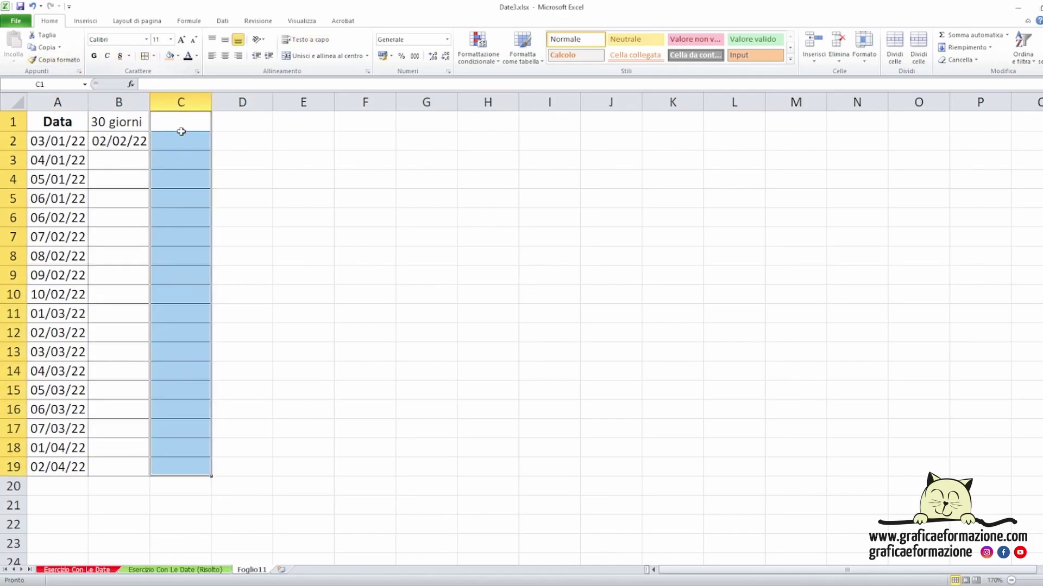
left_click(181, 120)
left_click(184, 136)
left_click(188, 115)
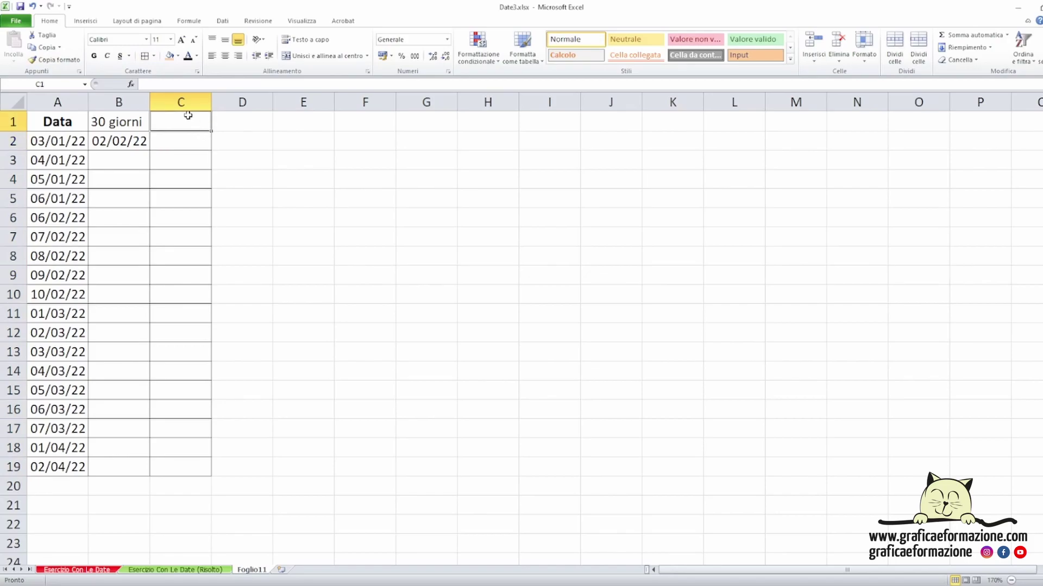
type("differenza fra due date")
key("Return")
double_click(212, 102)
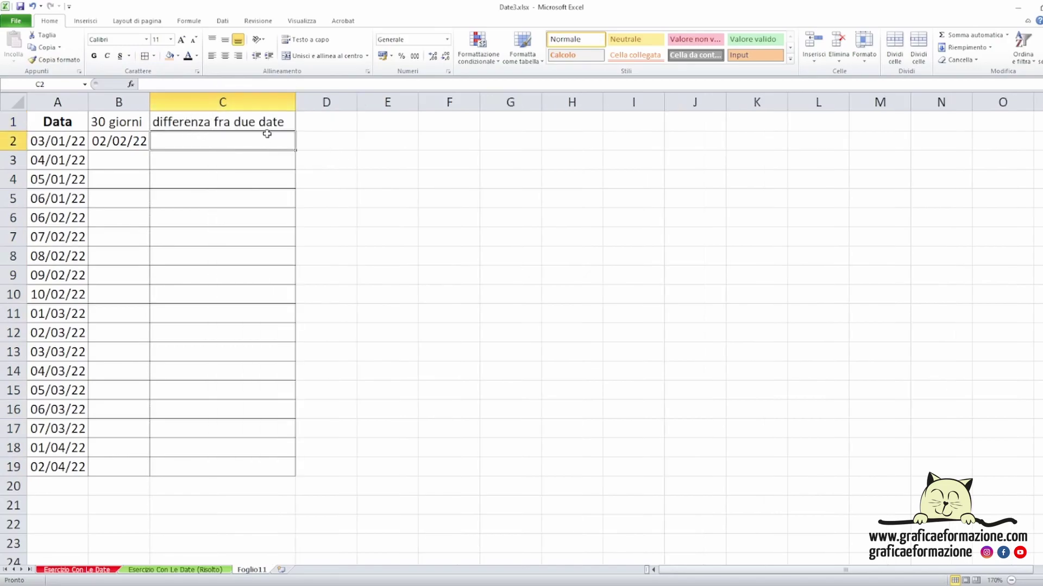
Enter =B2-A2 in C2 to get the 30-day difference
type("=")
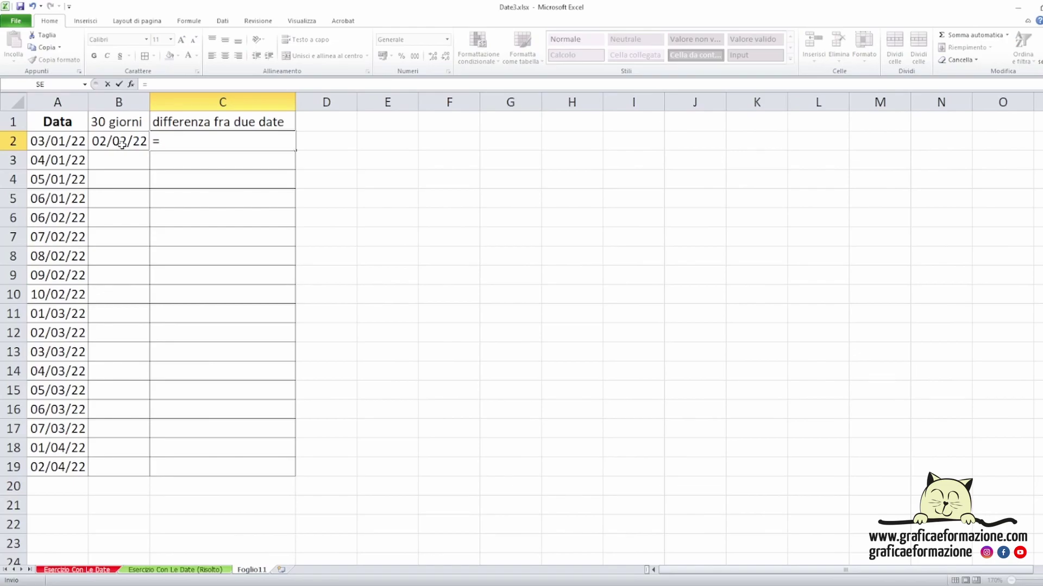
left_click(122, 142)
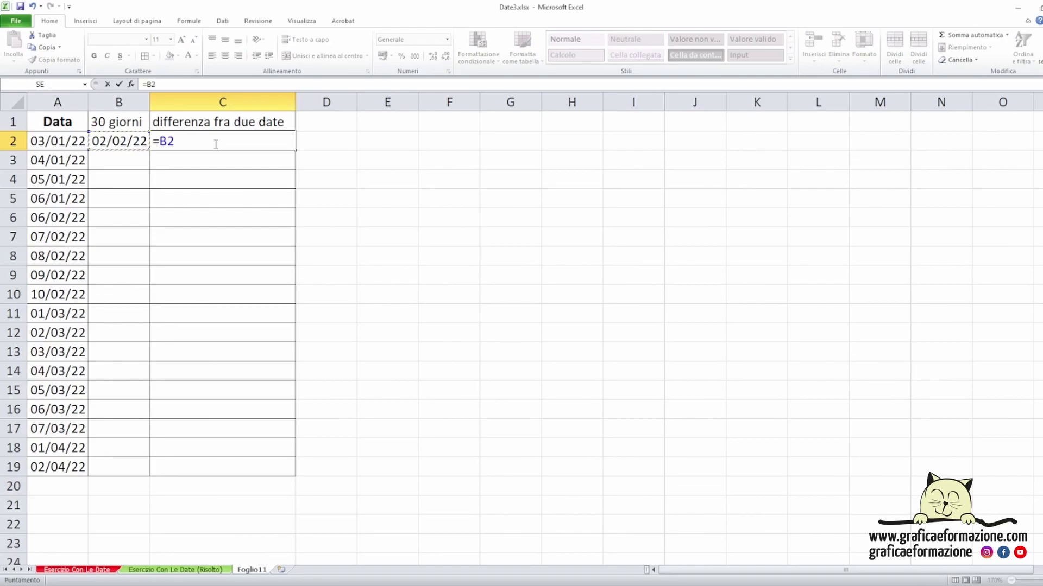
type("-")
left_click(57, 141)
key("Return")
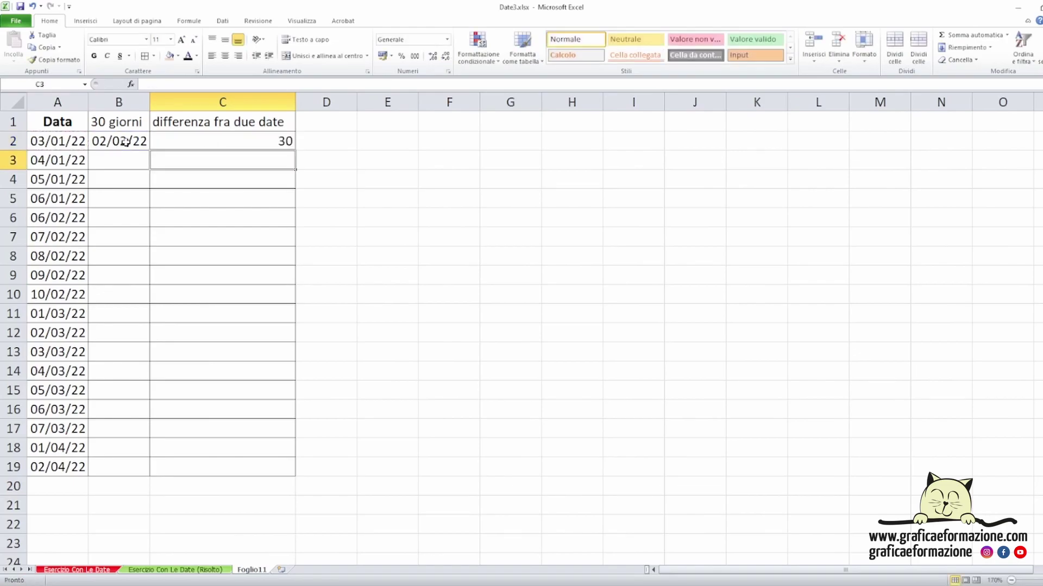
left_click(264, 144)
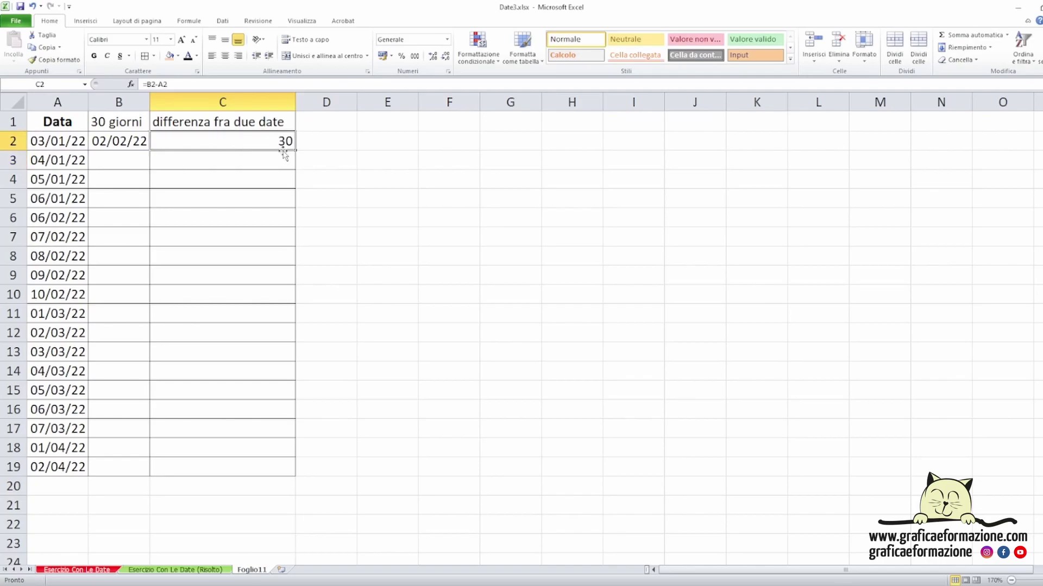
left_click(136, 146)
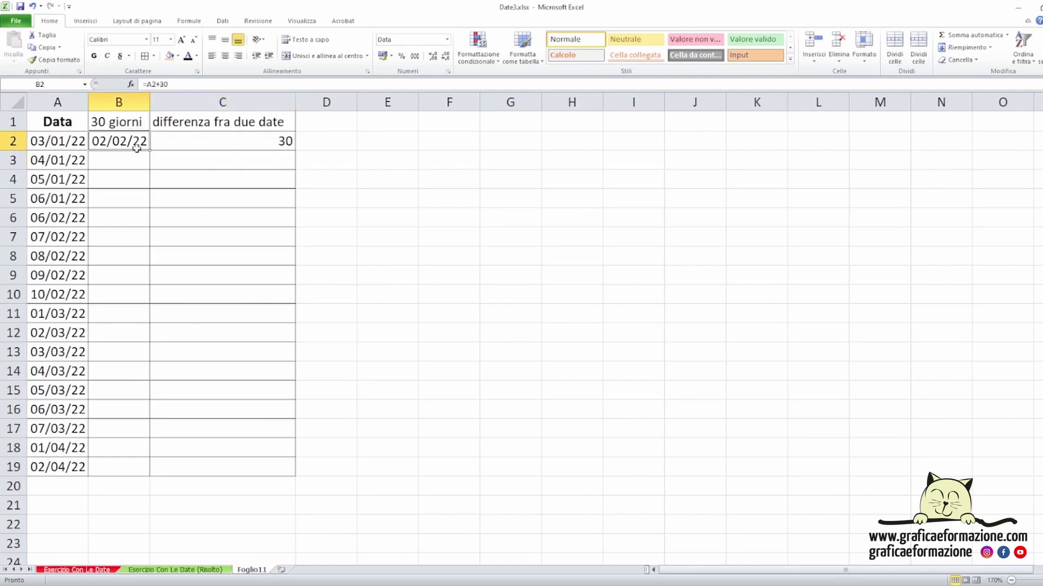
Enter =A3+365 in B3 and =B3-A3 in C3, giving 365 days
left_click(120, 160)
type("=")
left_click(61, 161)
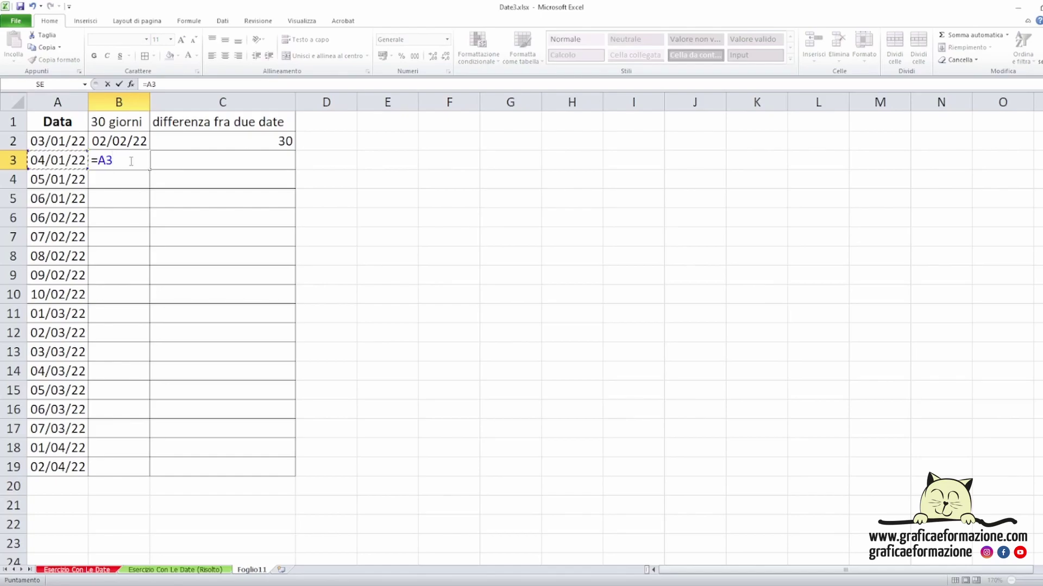
type("+365")
key("Return")
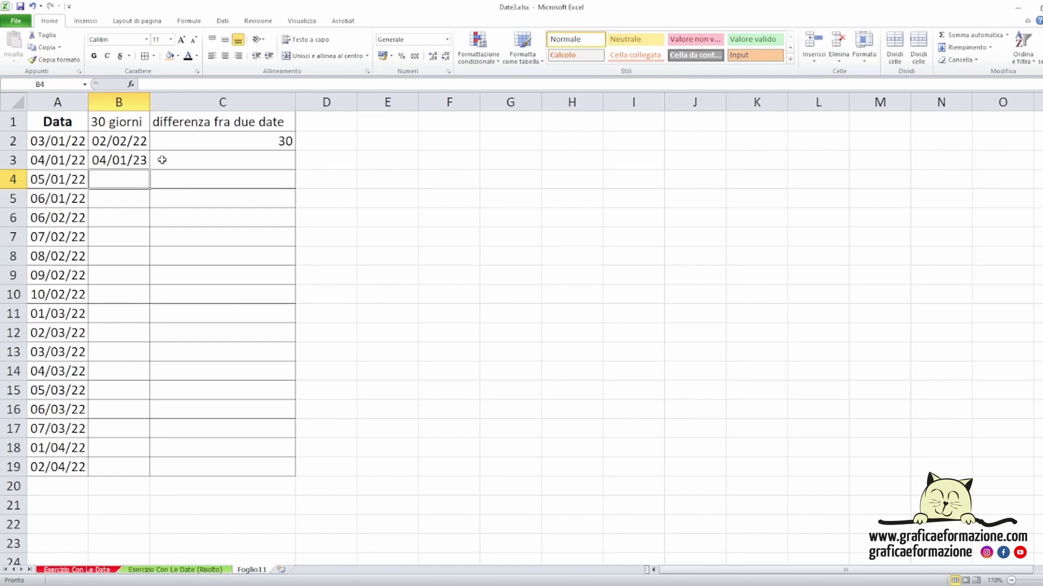
left_click(226, 168)
type("=")
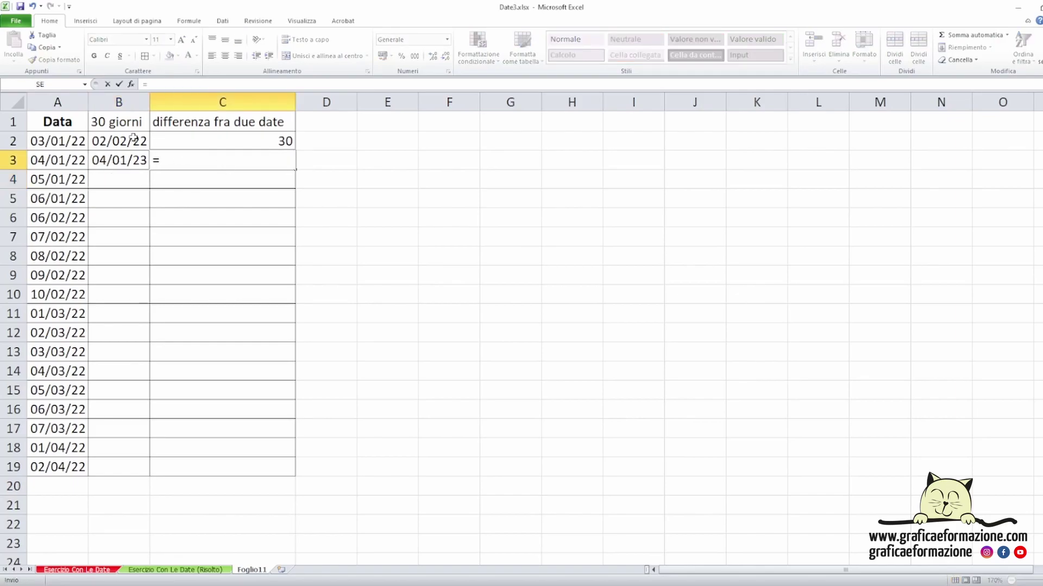
left_click(135, 160)
type("-")
left_click(64, 160)
key("Return")
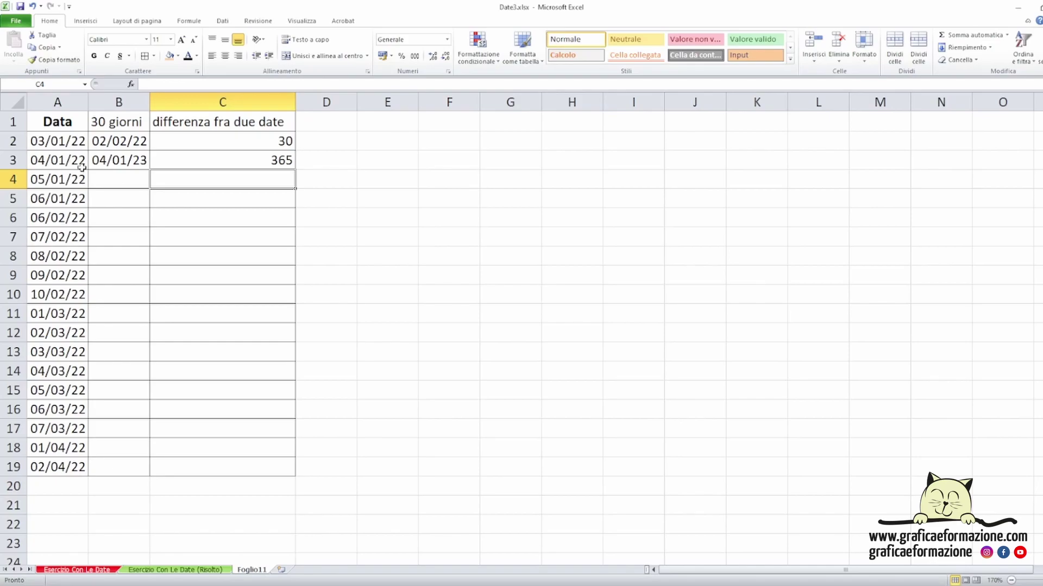
Reformat A2:B19 in Format Cells with a number format of 0 decimal places
mouse_move(60, 146)
left_mouse_down()
mouse_move(44, 461)
mouse_move(129, 470)
left_mouse_up()
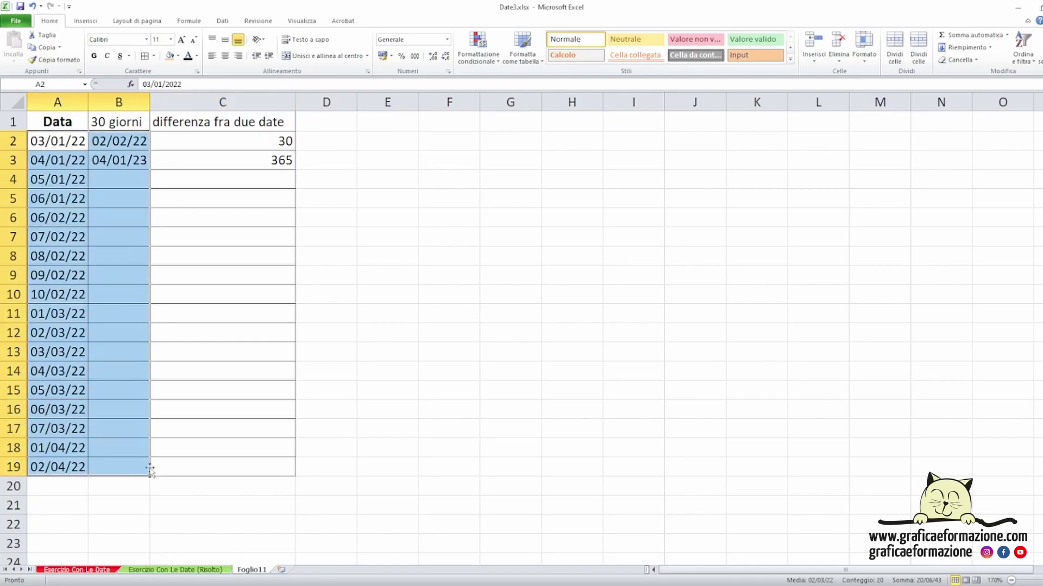
key("ctrl+1")
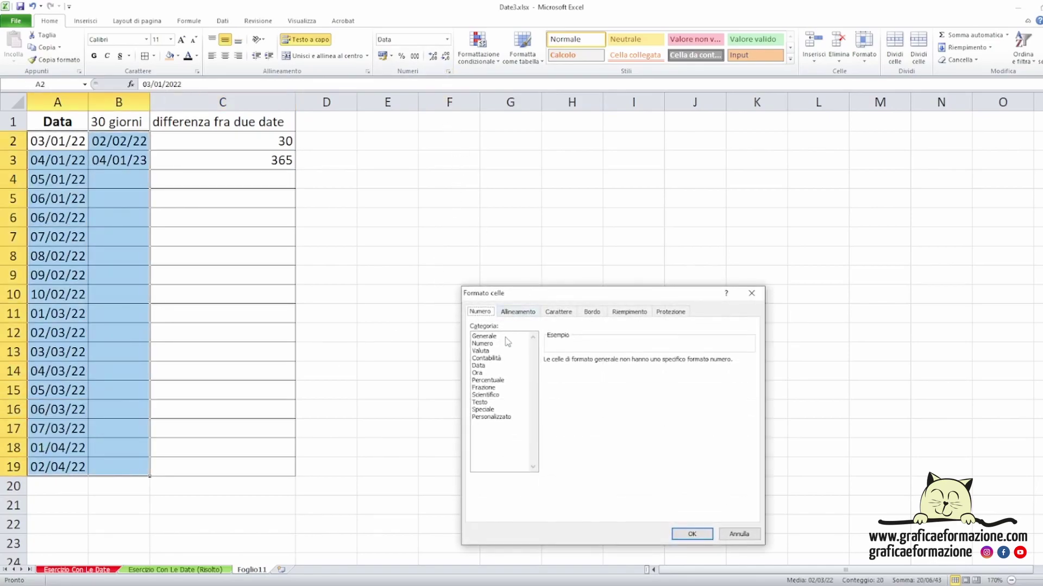
left_click(505, 344)
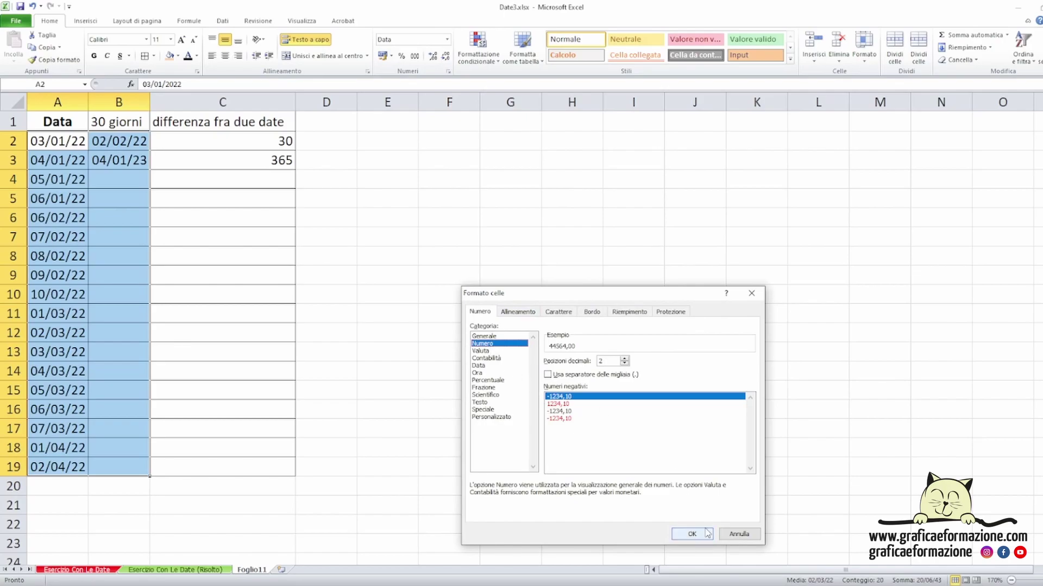
double_click(602, 361)
type("0")
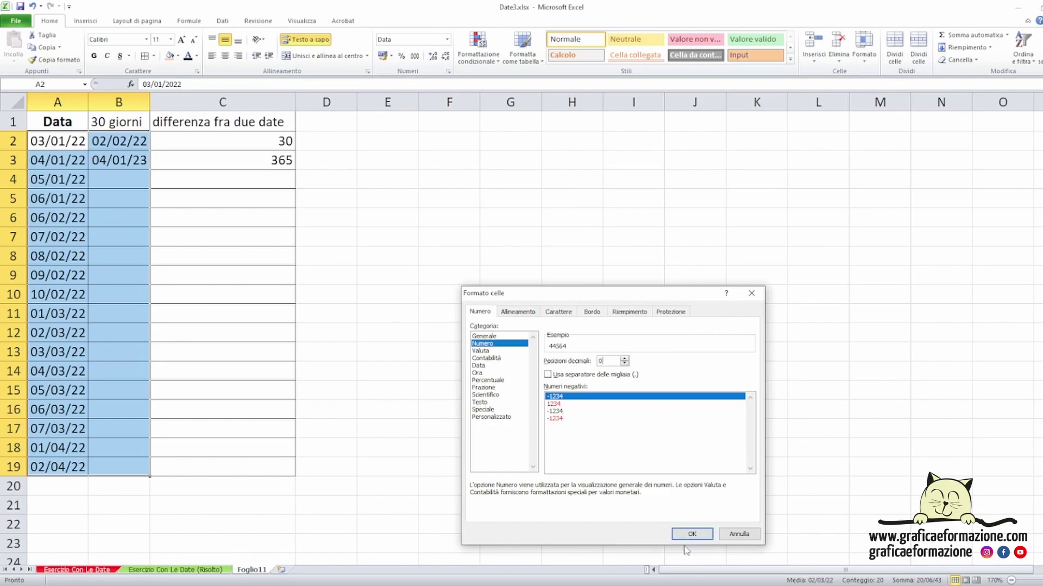
left_click(692, 534)
Enter a 1/1/1900 test date in B4 to inspect its value, then undo it
left_click(161, 232)
left_click_drag(69, 142, 70, 450)
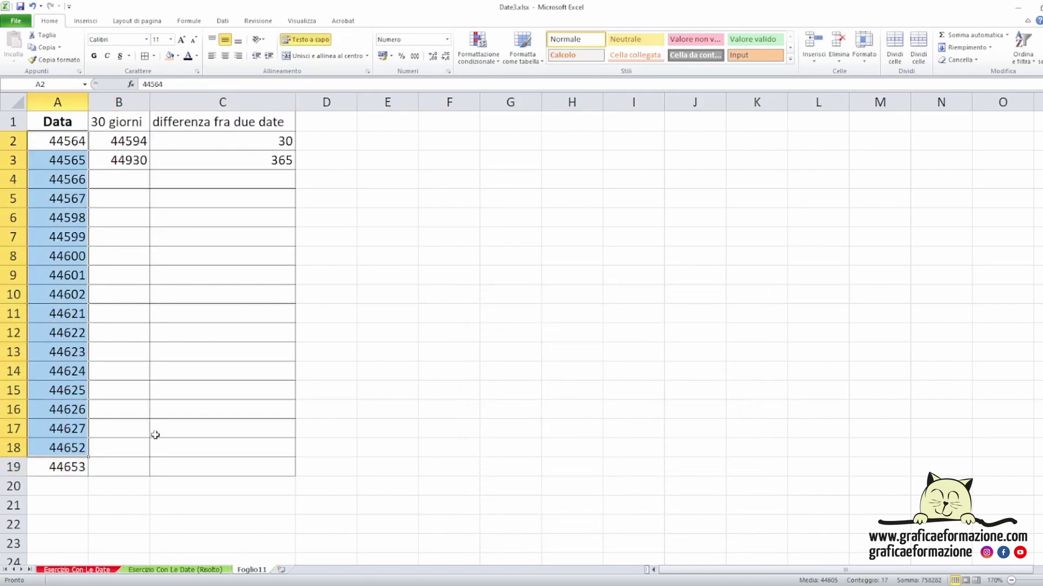
left_click(124, 185)
type("1/1/")
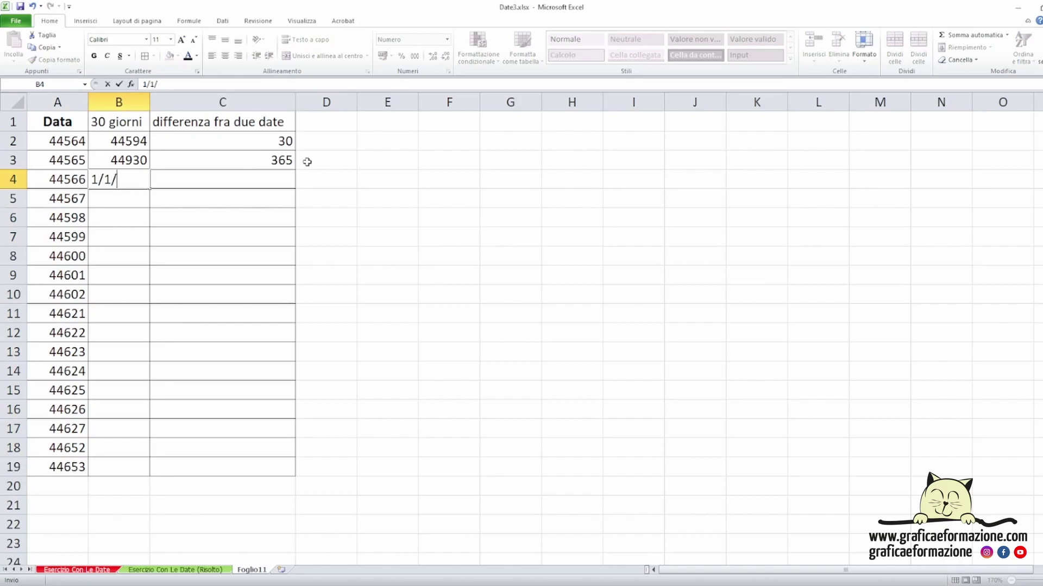
type("1900")
key("Return")
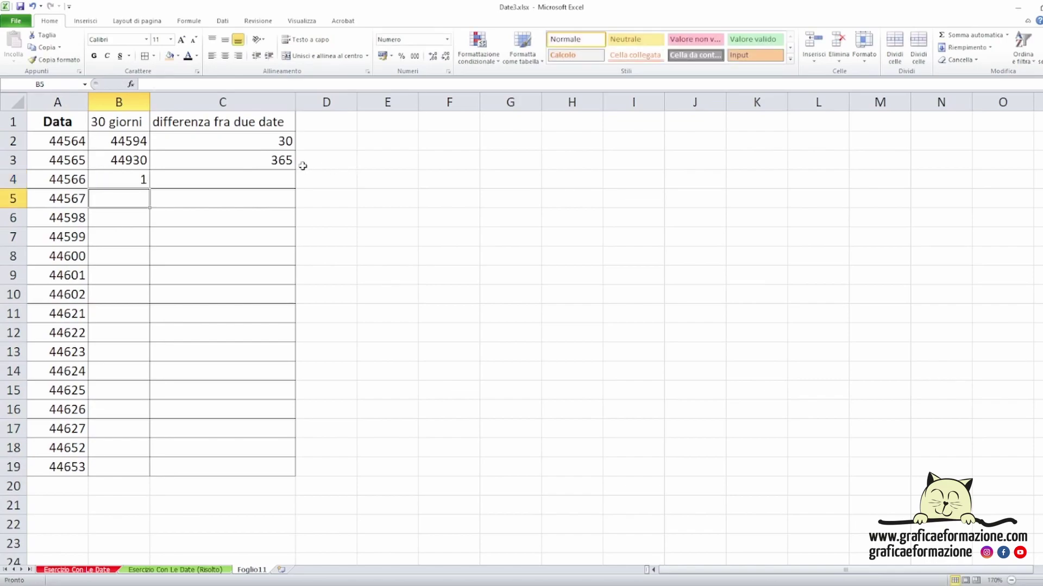
left_click(142, 179)
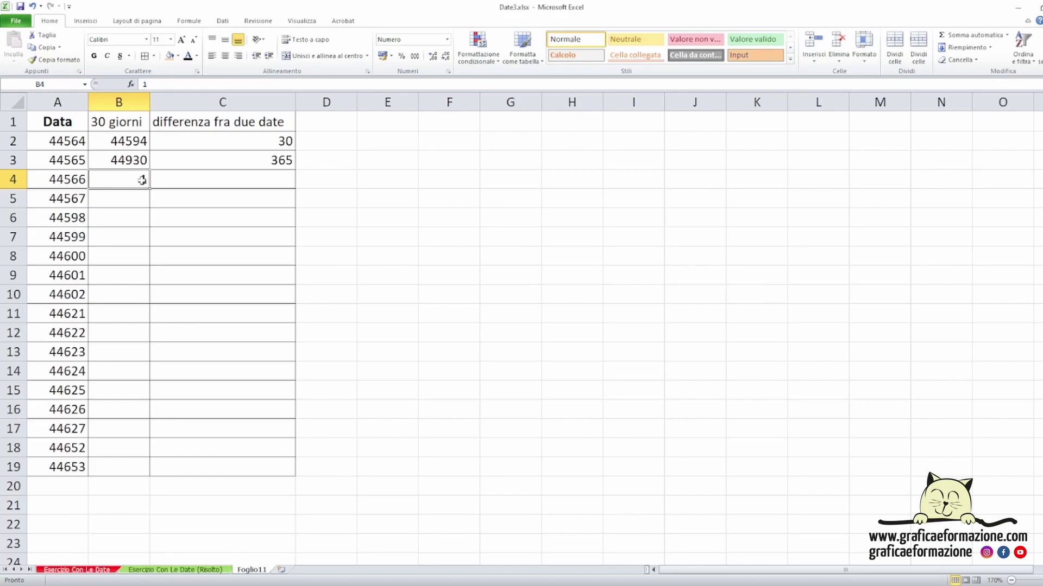
key("ctrl+z")
key("ctrl+z")
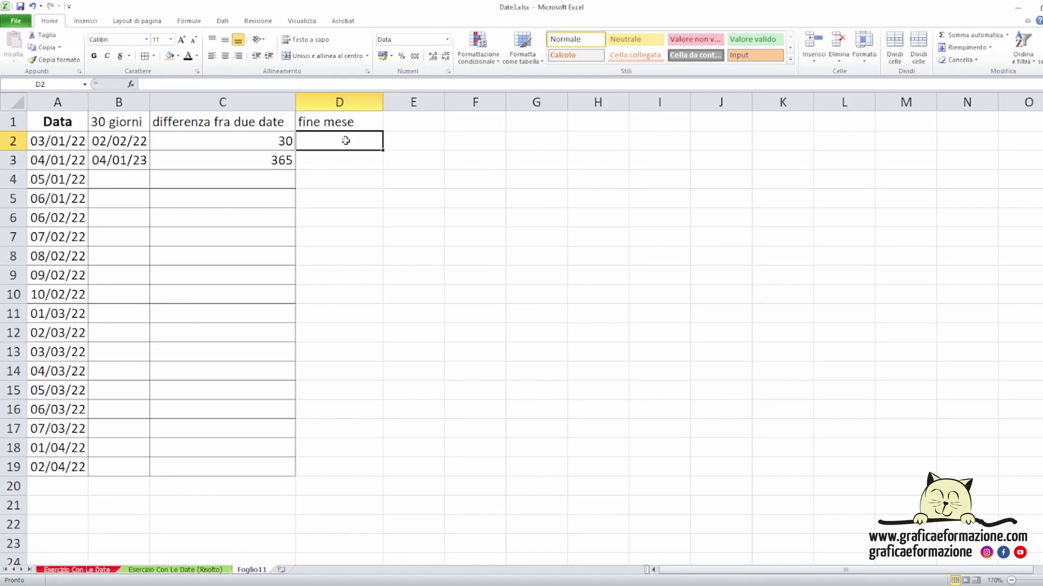
Enter =FINE.MESE(A2;0) in D2 to get the month-end date 31/01/2022
type("=fine.")
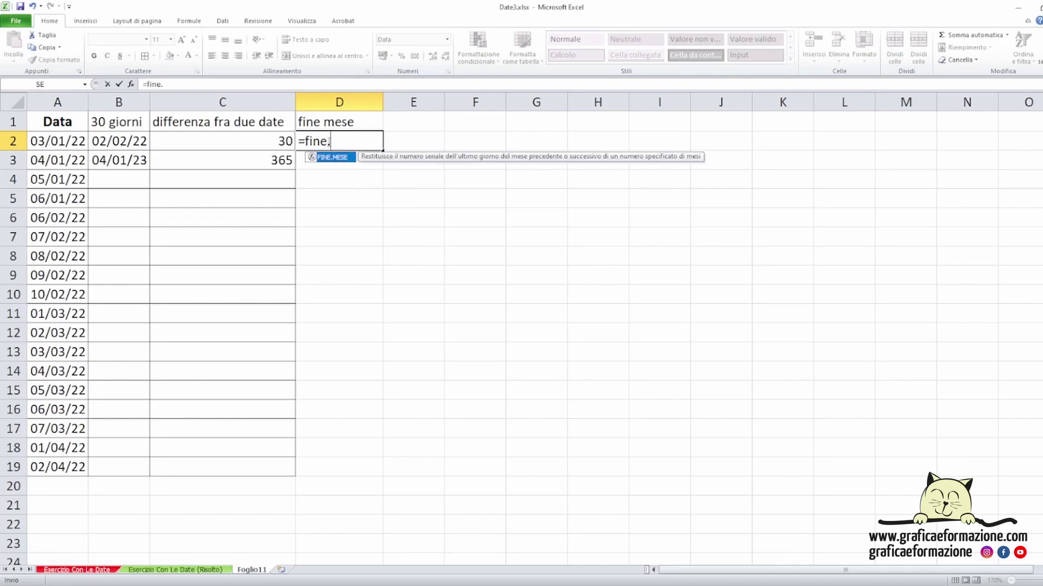
type("mese(")
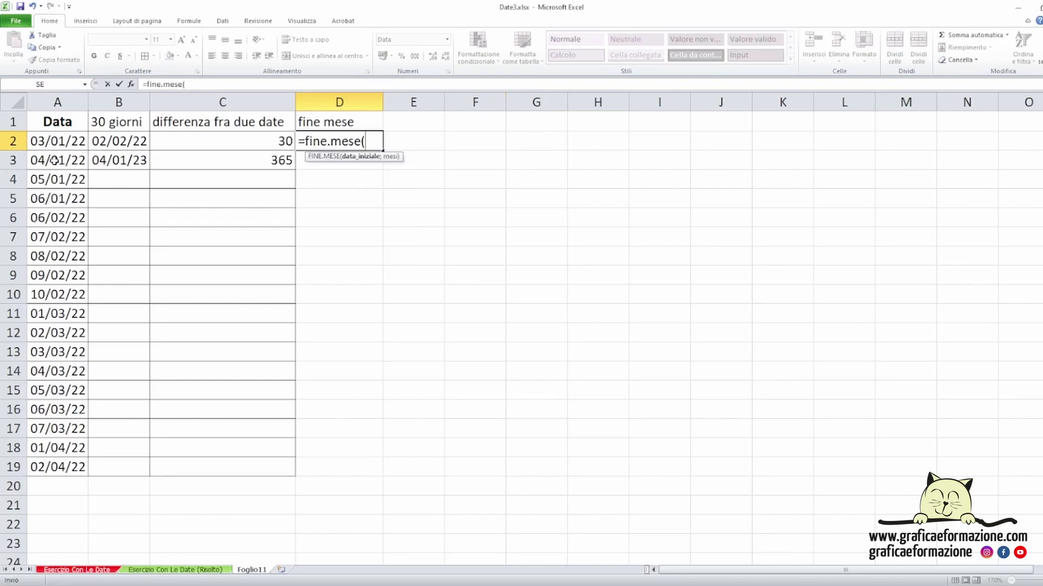
left_click(43, 145)
type(";")
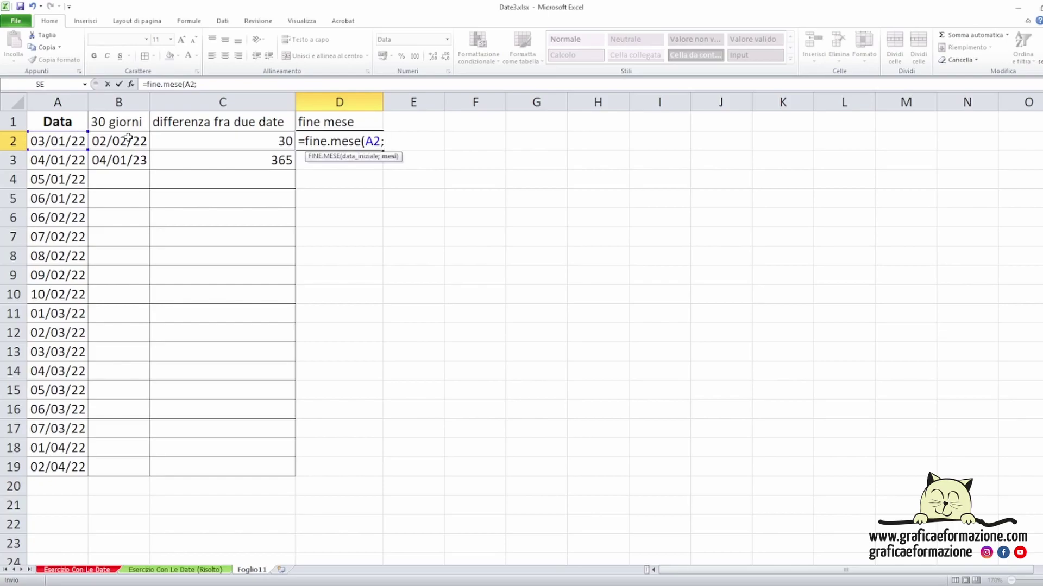
type("0")
type(")")
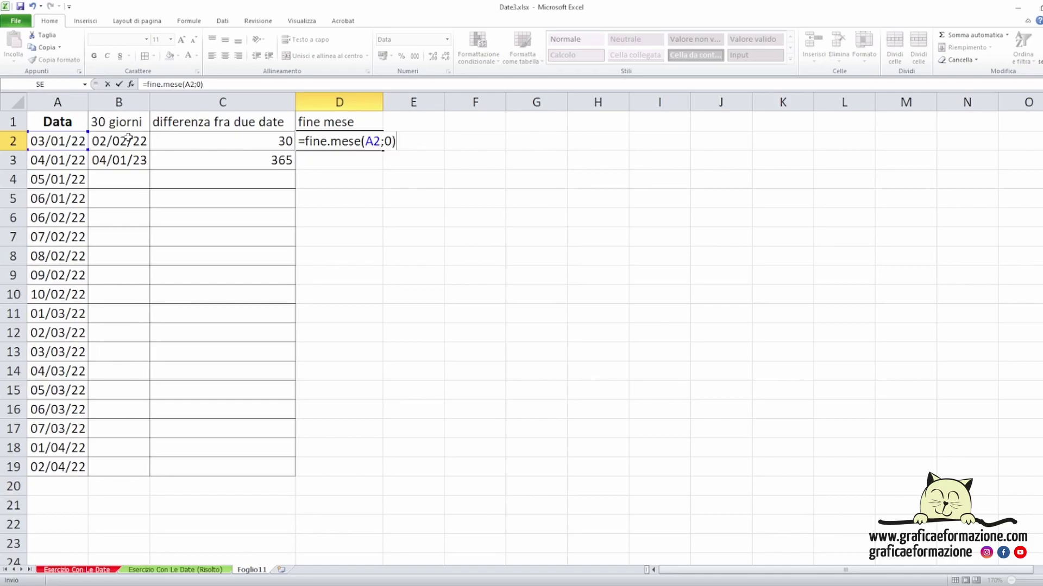
key("Return")
key("Up")
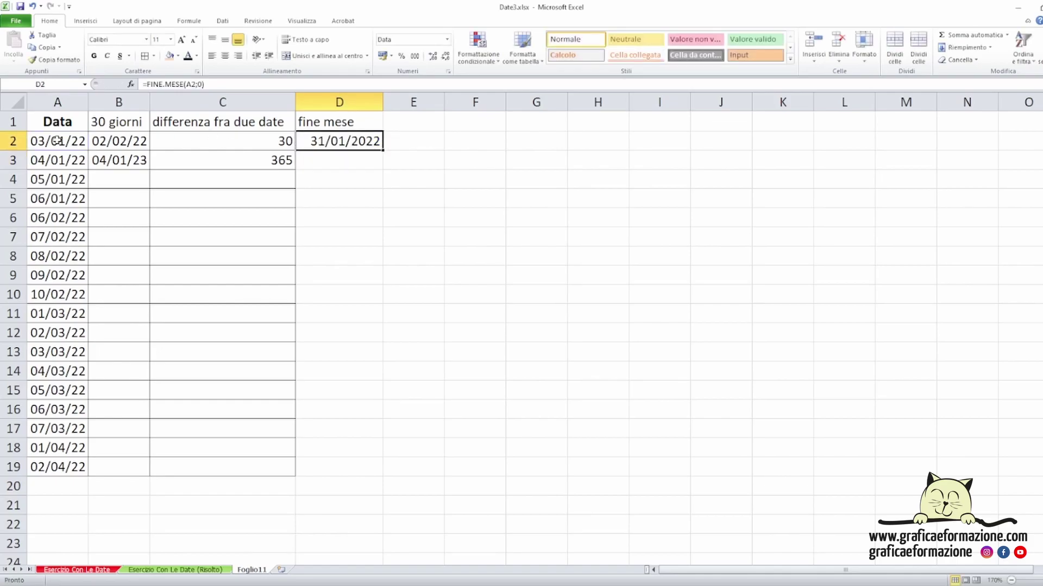
left_click(57, 140)
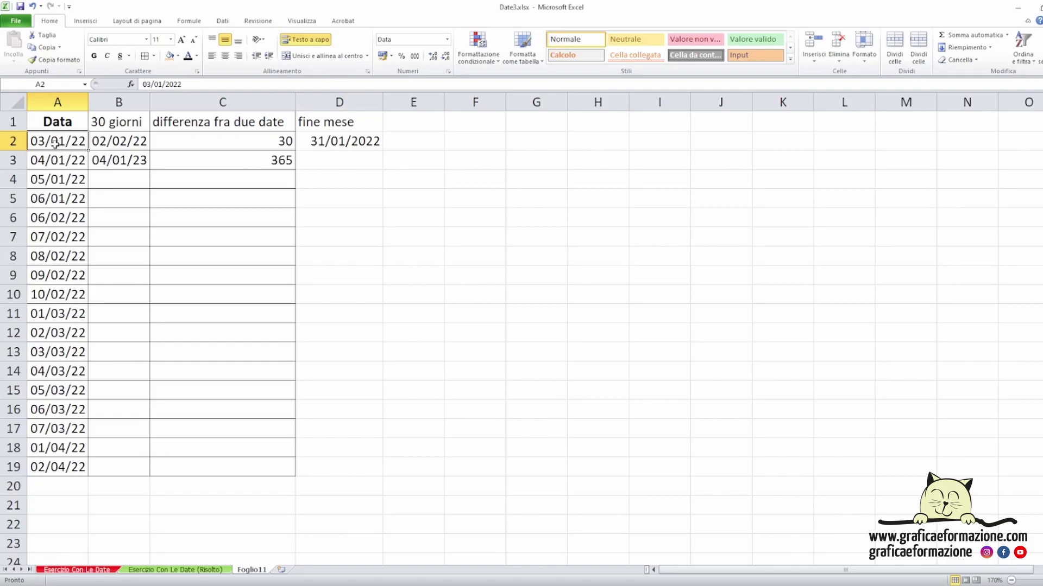
left_click(349, 148)
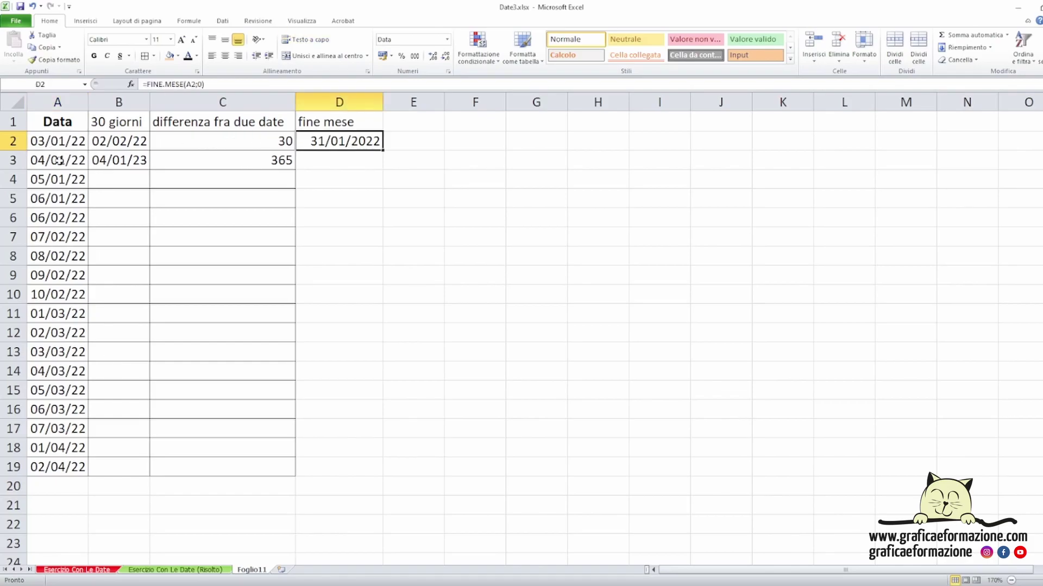
Enter =FINE.MESE(A3;1) in D3, giving 28/02/2022
left_click(77, 161)
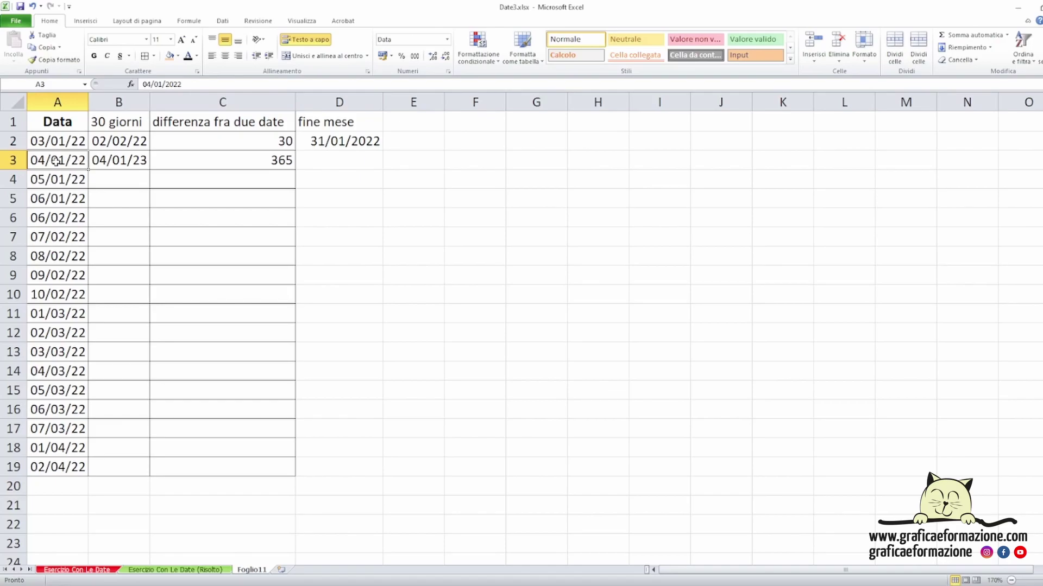
left_click(324, 158)
type("=fine.mese(")
left_click(68, 160)
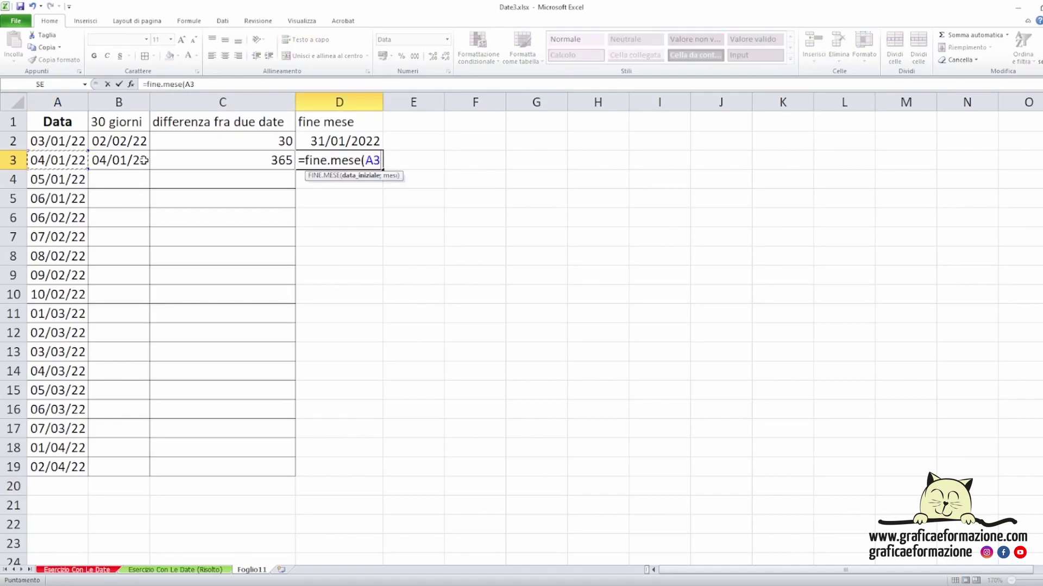
type(";1")
type(")")
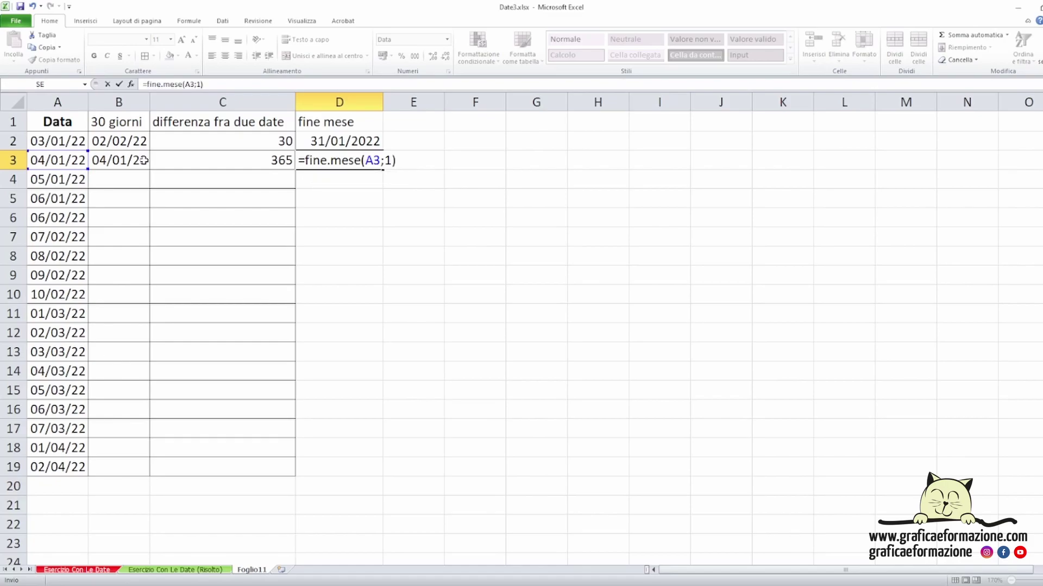
key("Return")
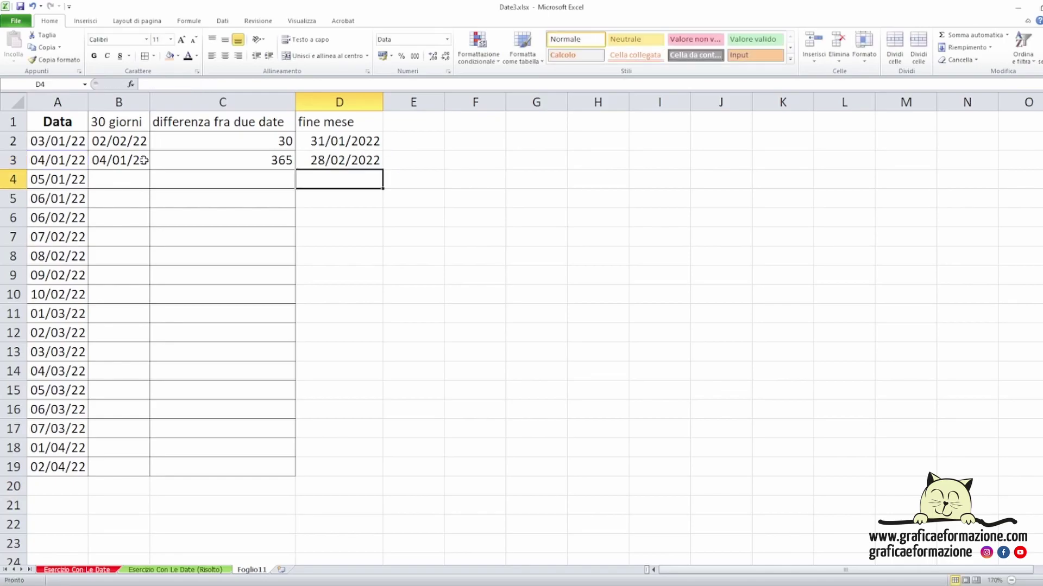
Enter =FINE.MESE(A4;2) in D4 for 31/03/2022 and return to the Esercizio Con Le Date sheet
type("=fine.mese(")
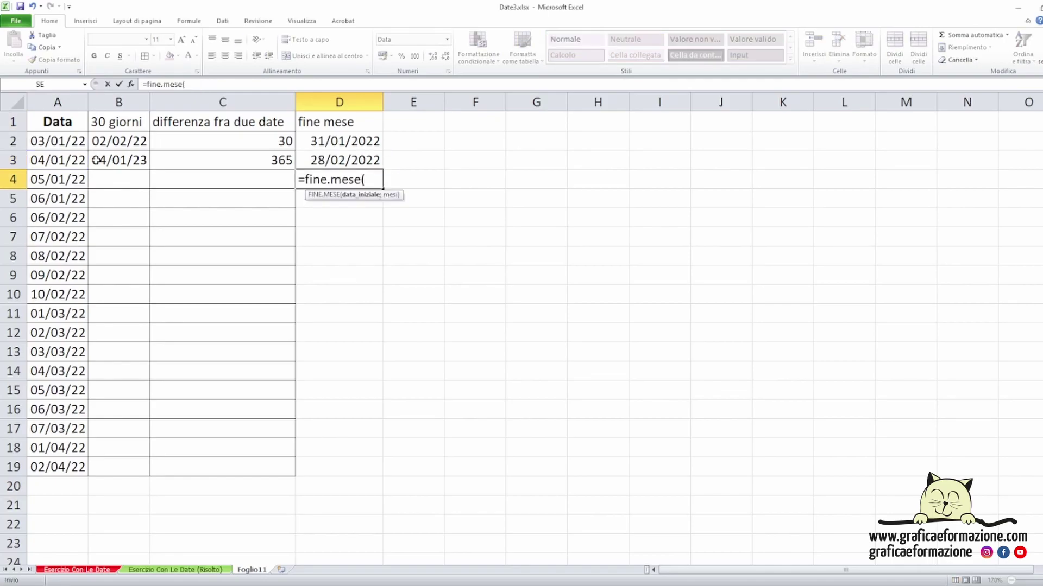
left_click(82, 179)
type(";2")
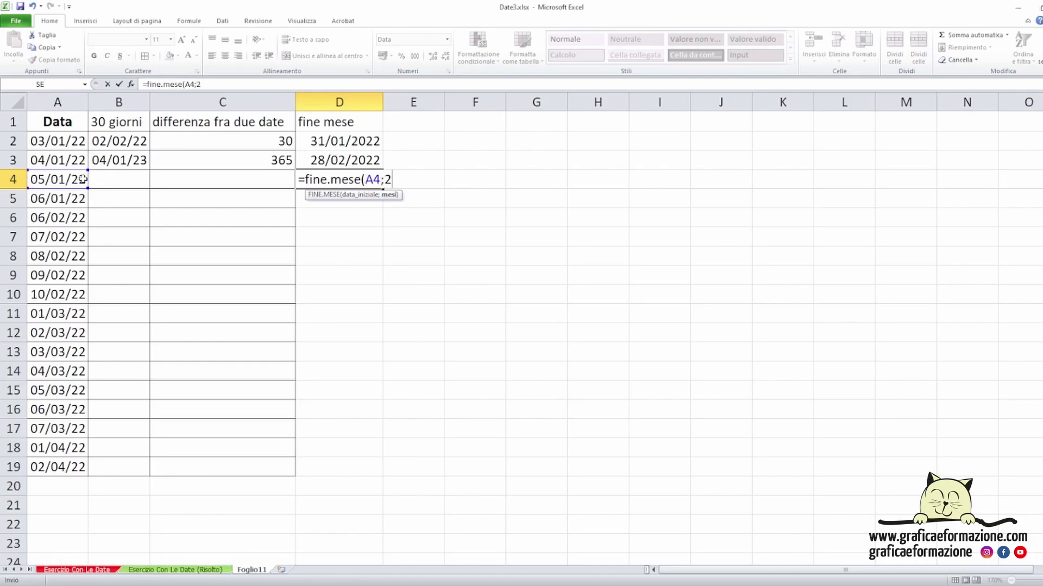
type(")")
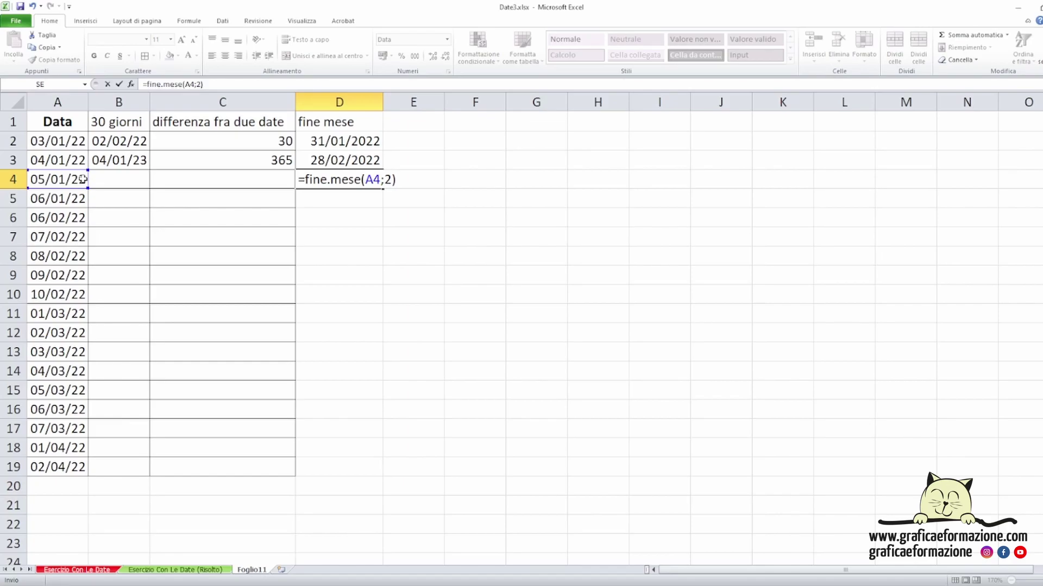
key("Return")
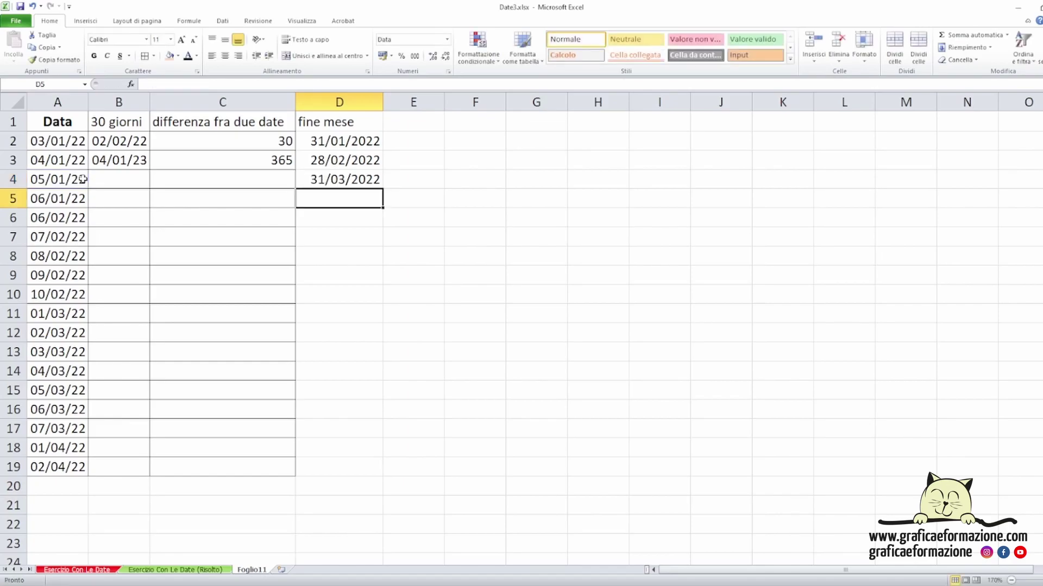
left_click(337, 169)
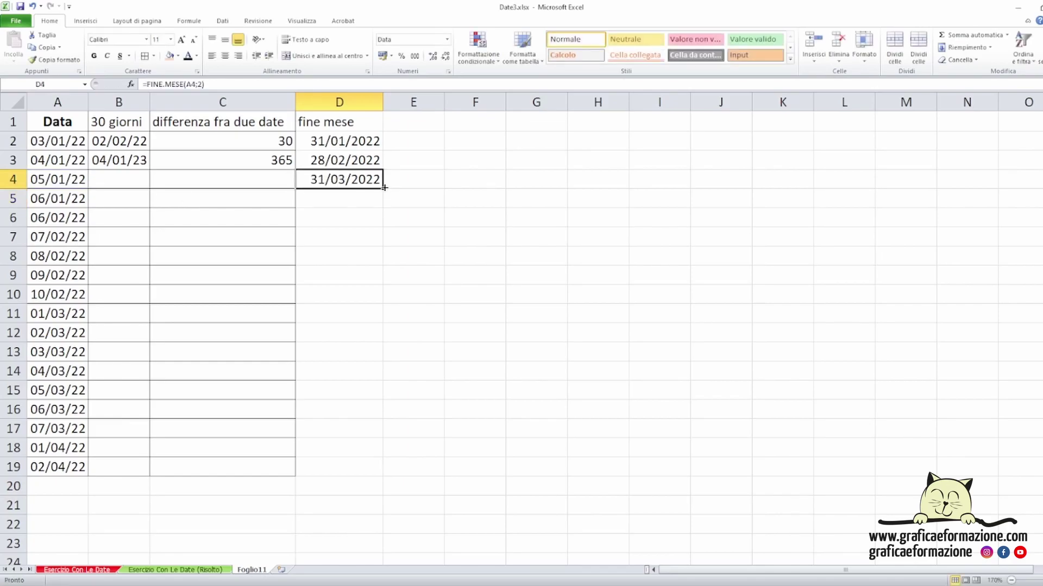
left_click(78, 567)
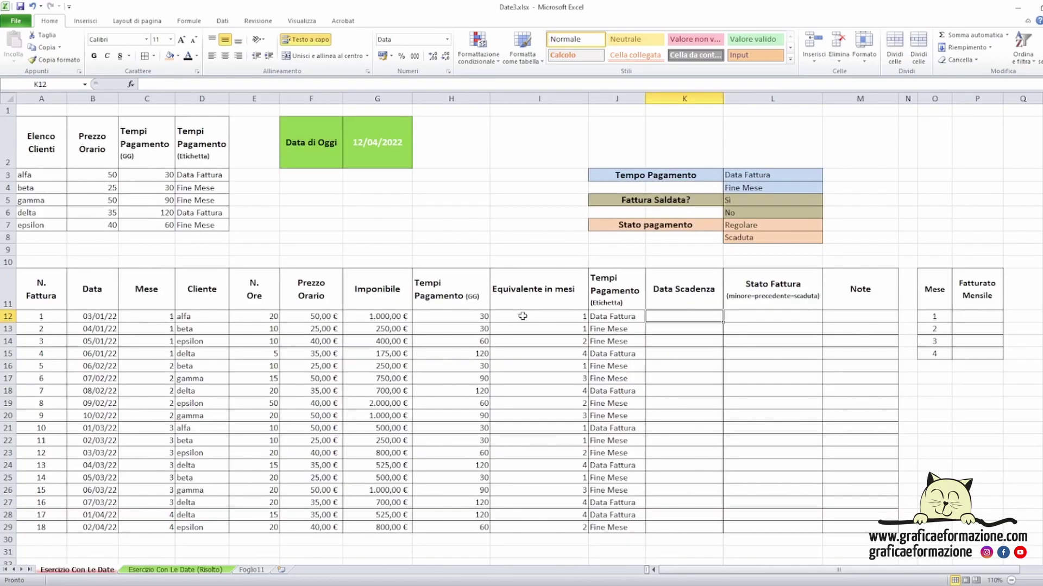
Start a new formula in K12, the first Data Scadenza cell, via Insert Function (Shift+F3)
left_click_drag(523, 316, 523, 527)
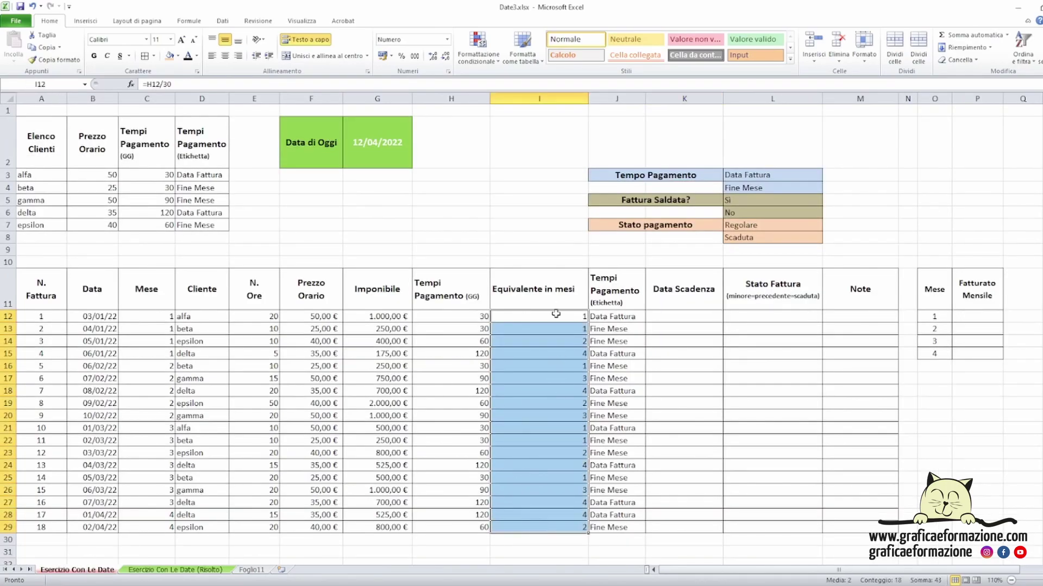
left_click(678, 307)
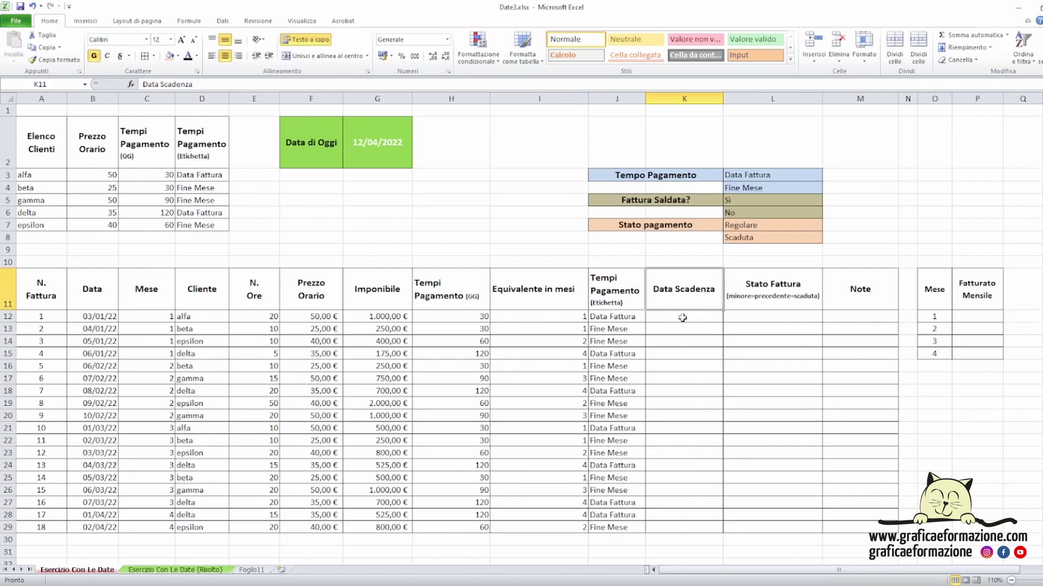
left_click(683, 317)
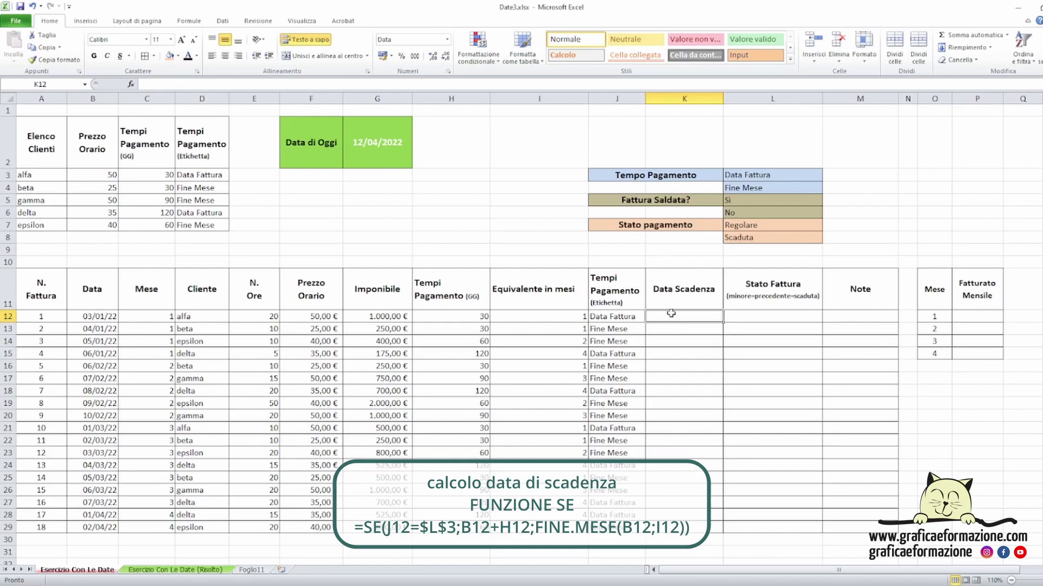
left_click(619, 316)
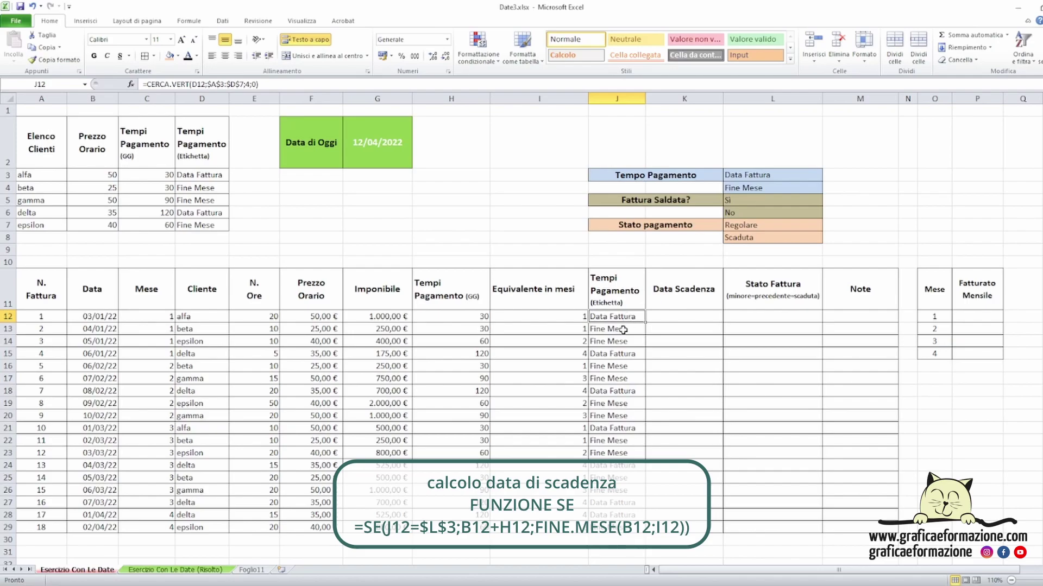
left_click(625, 329)
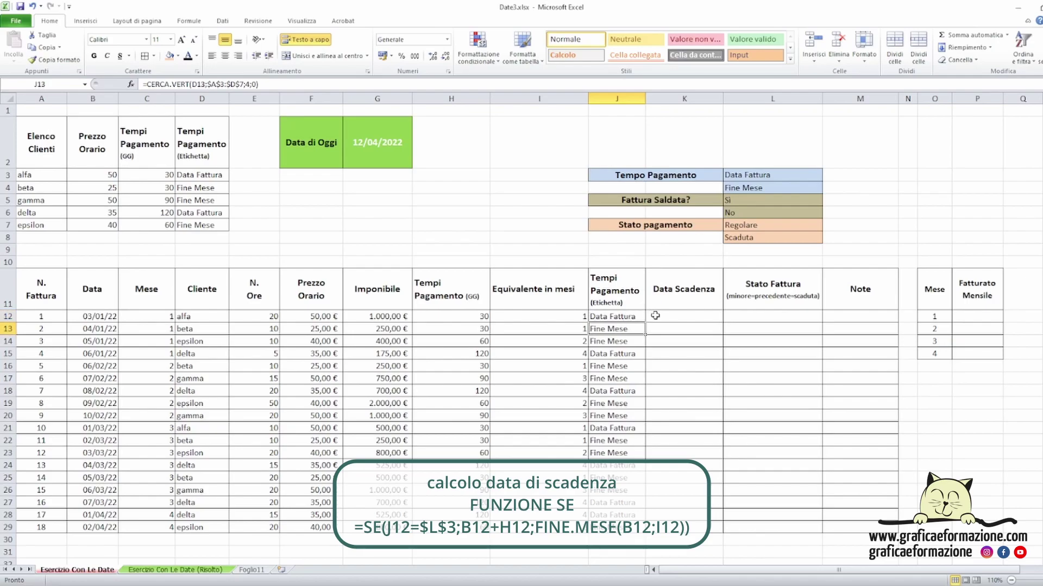
left_click(655, 315)
key("shift+F3")
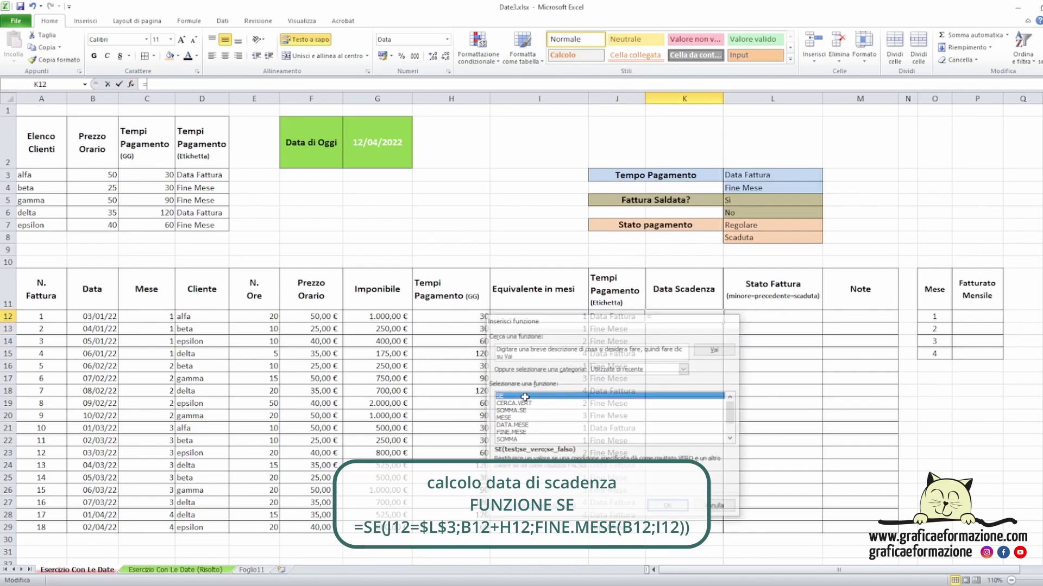
Choose the SE function with the test J12=$L$3
double_click(525, 397)
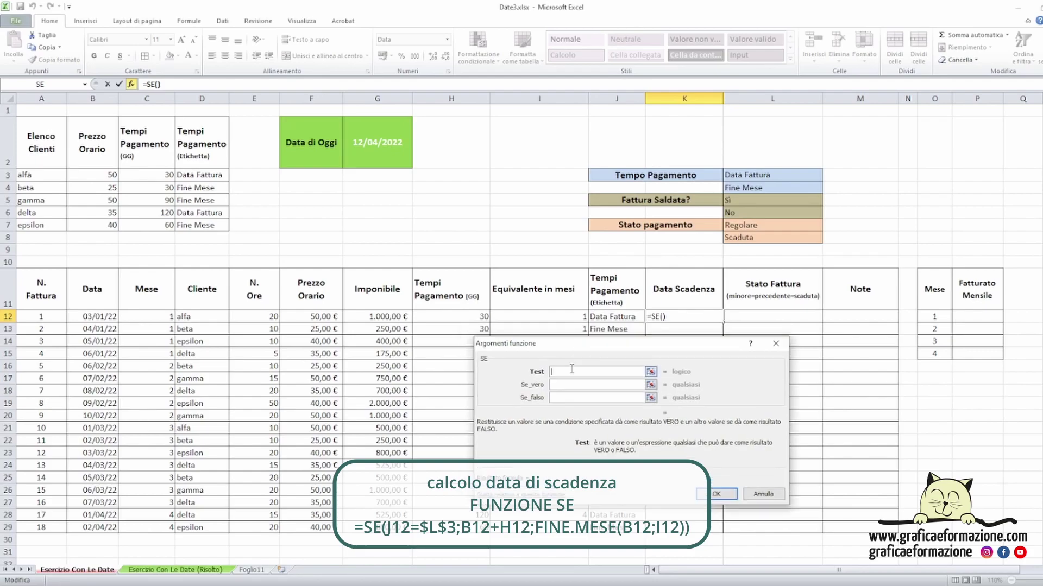
left_click(616, 316)
type("=")
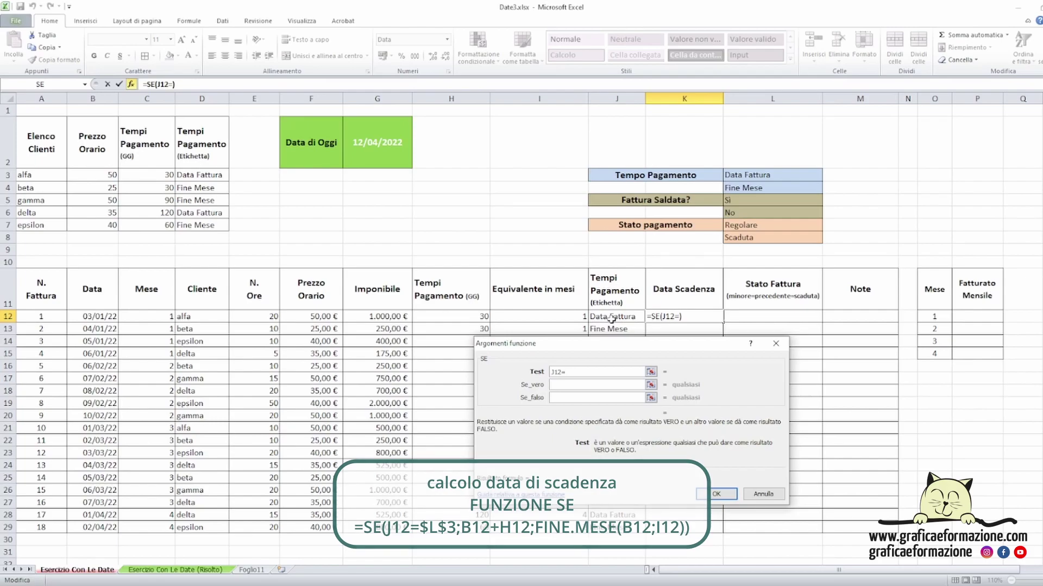
left_click(752, 175)
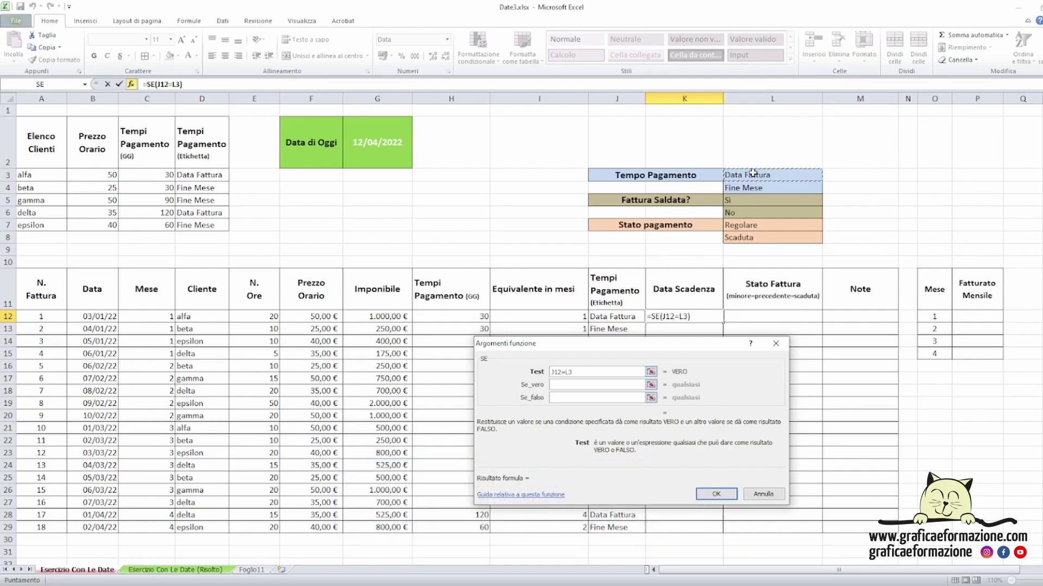
key("F4")
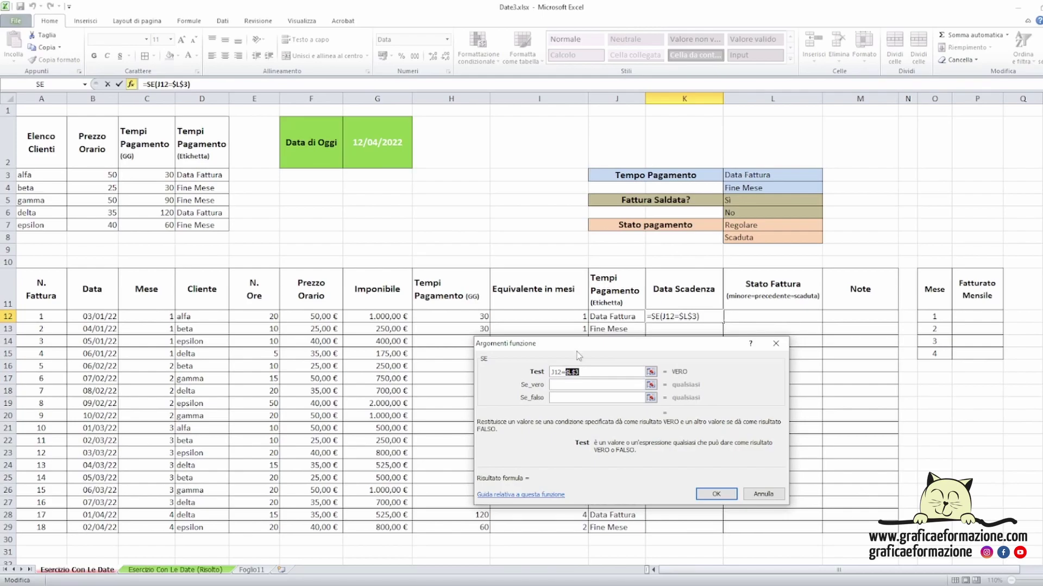
Set the true value to B12+H12, invoice date plus payment days
left_click(578, 385)
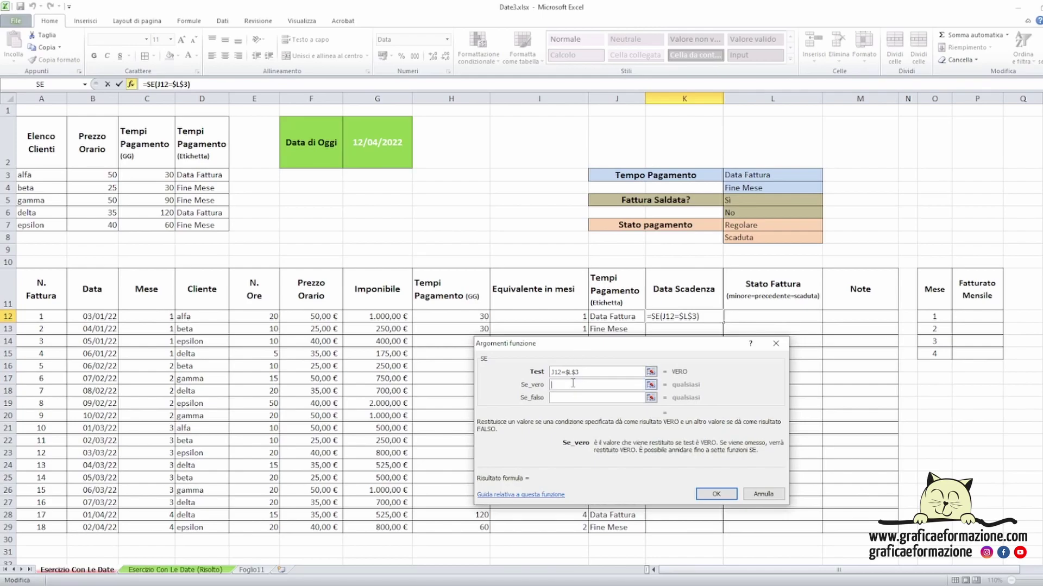
left_click(112, 317)
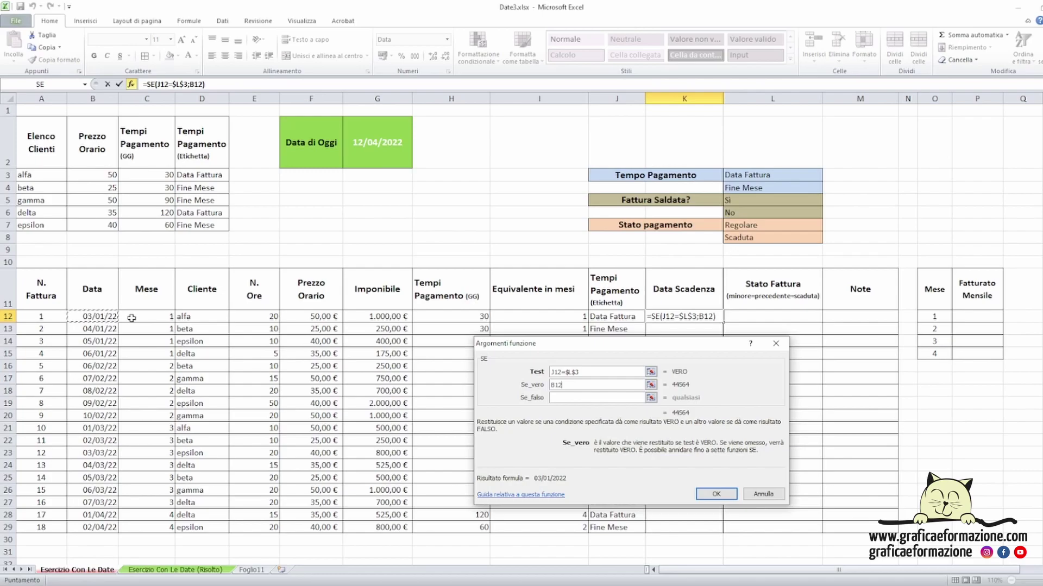
type("+")
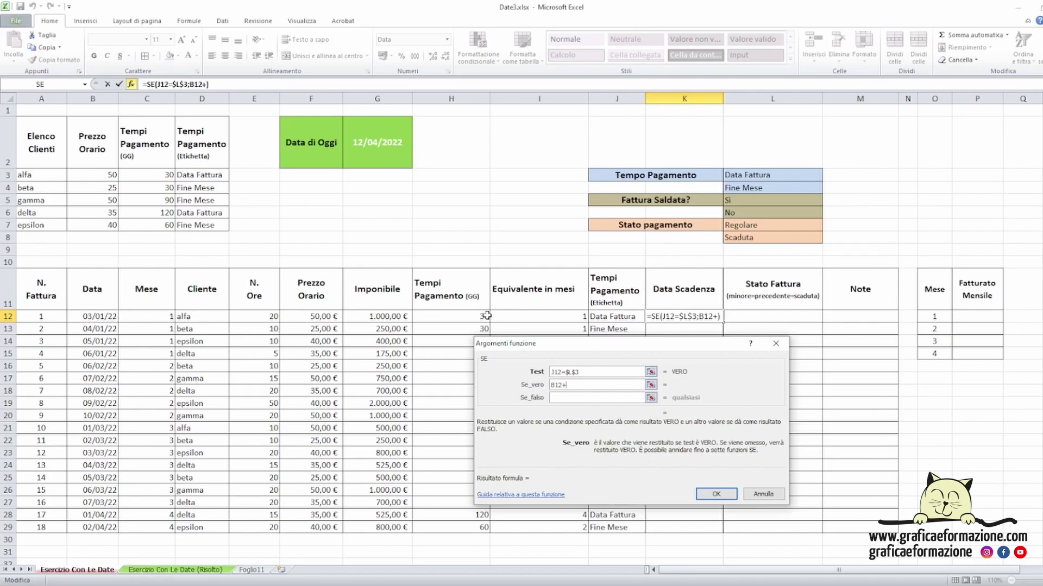
left_click(479, 316)
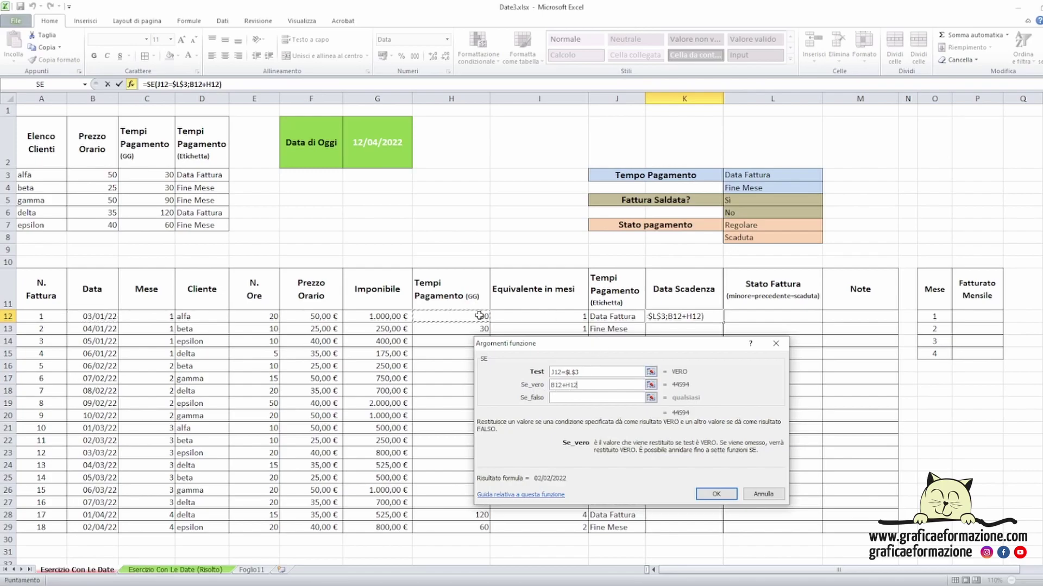
left_click(584, 383)
left_click(585, 396)
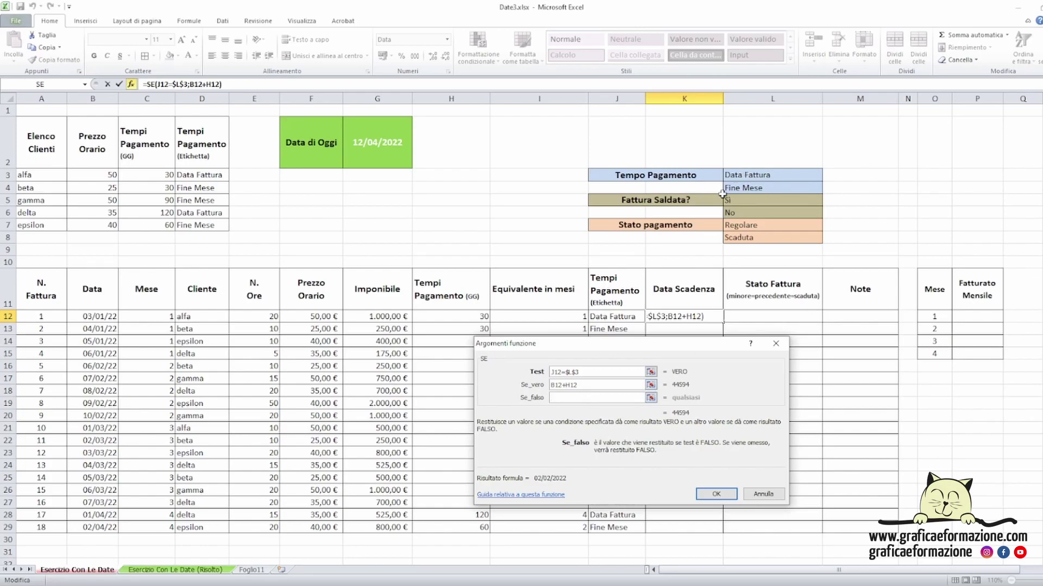
Add FINE.MESE(B12;I12) as the false value and confirm, so K12 shows 02/02/2022
left_click_drag(562, 396, 603, 399)
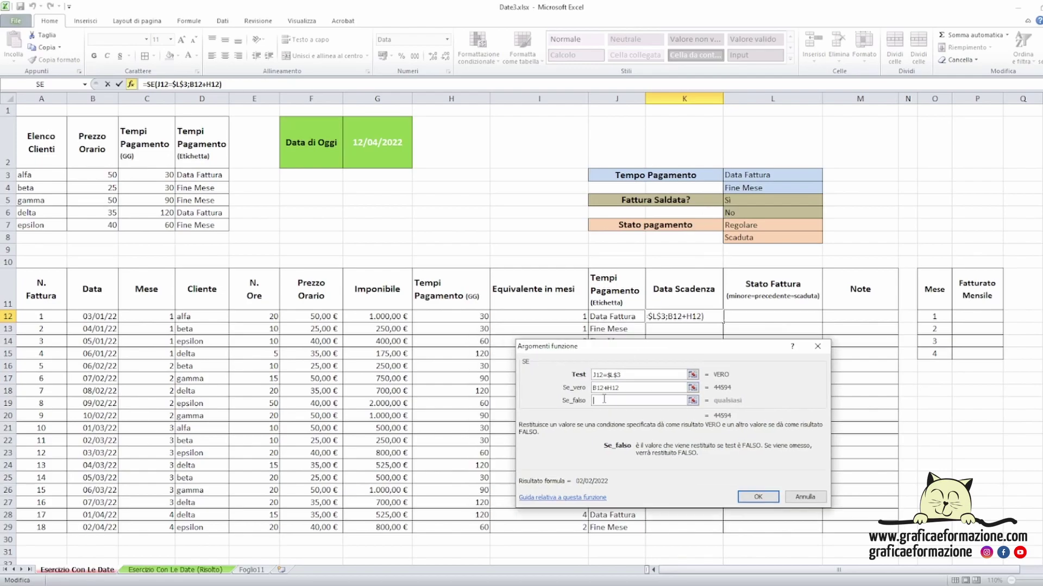
type("fine")
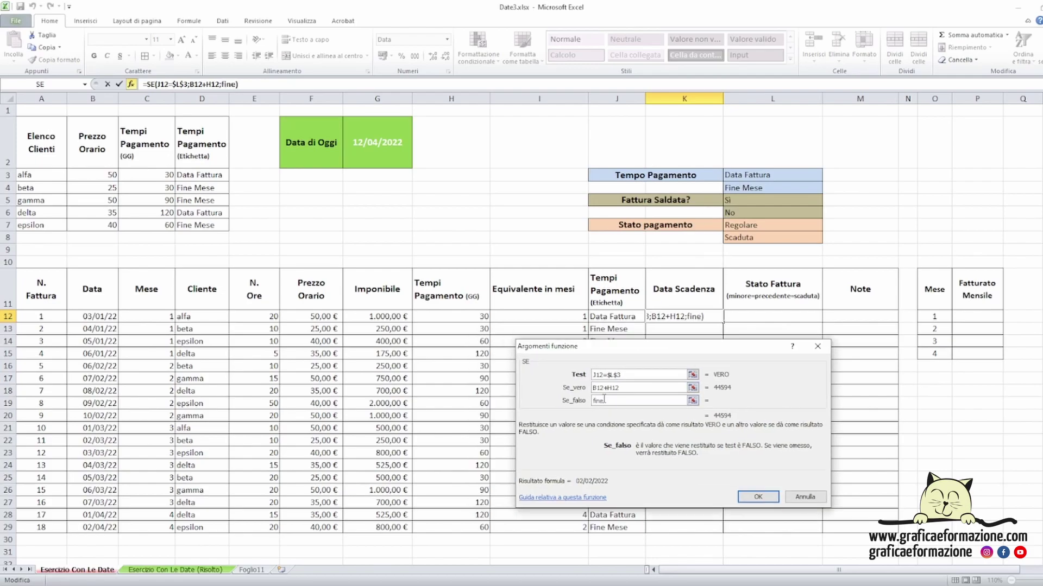
type(".mese(")
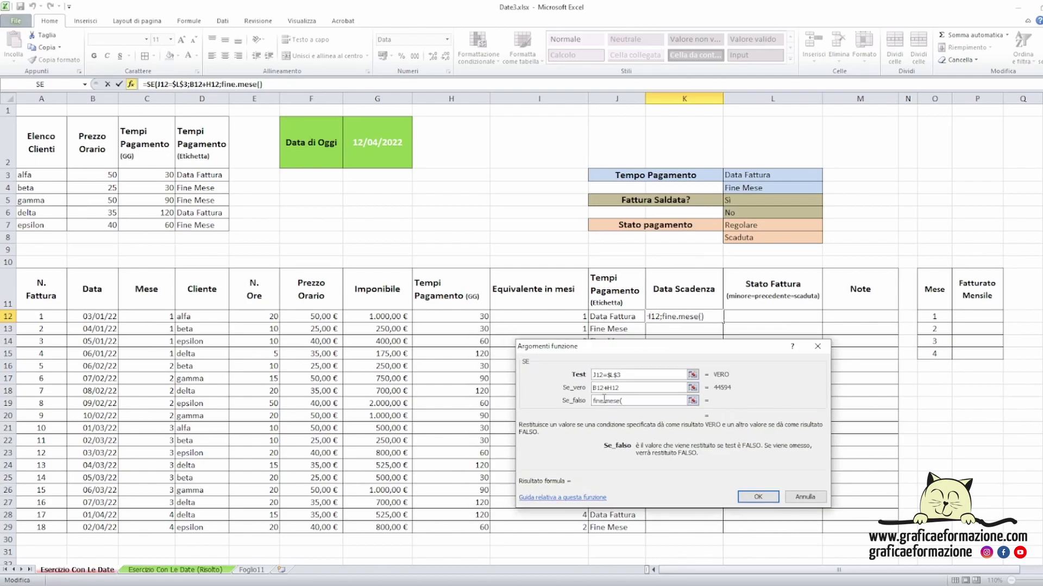
left_click(105, 317)
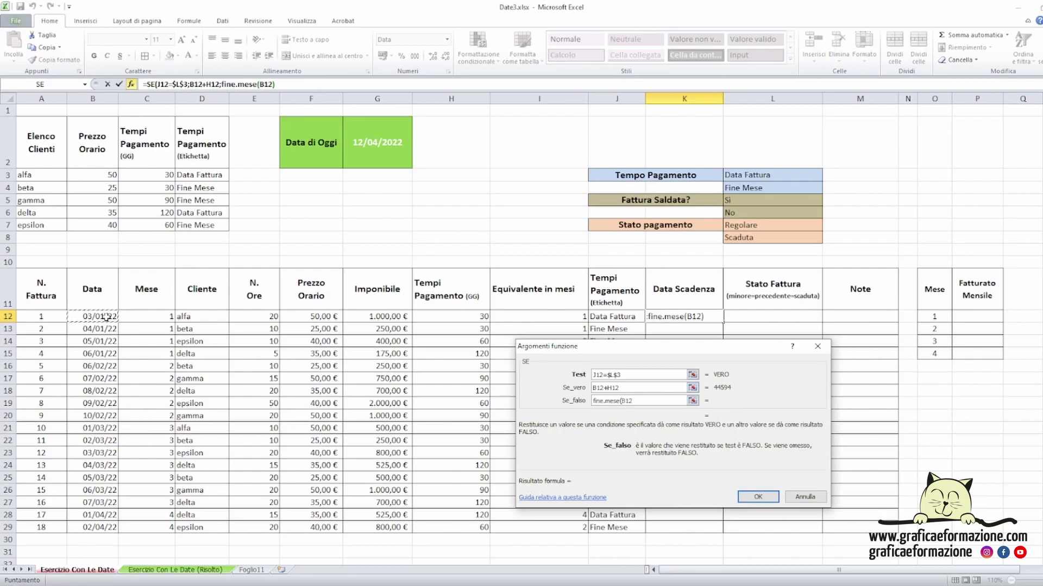
type(";")
left_click(577, 316)
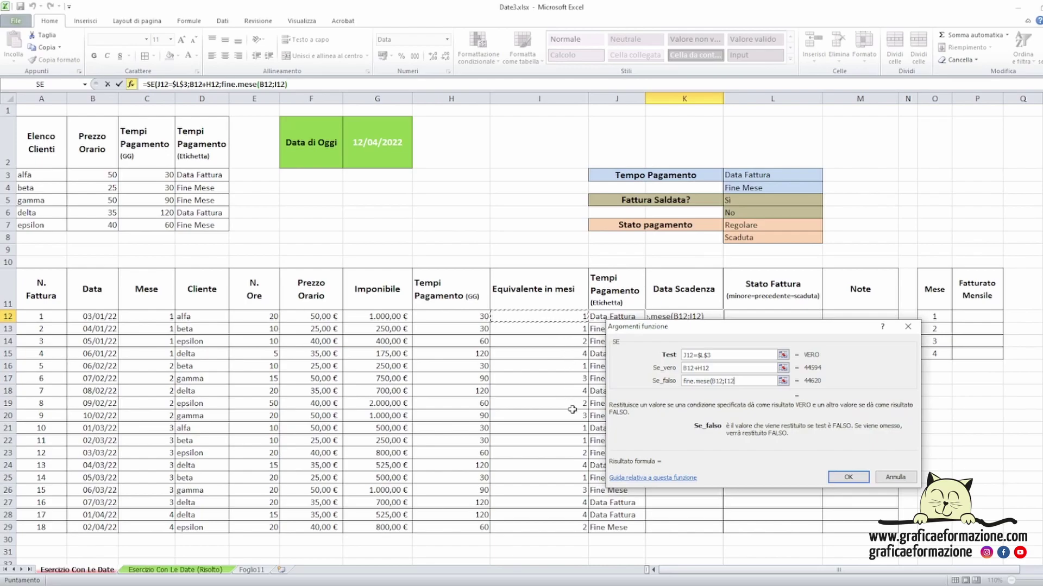
left_click_drag(629, 331, 670, 334)
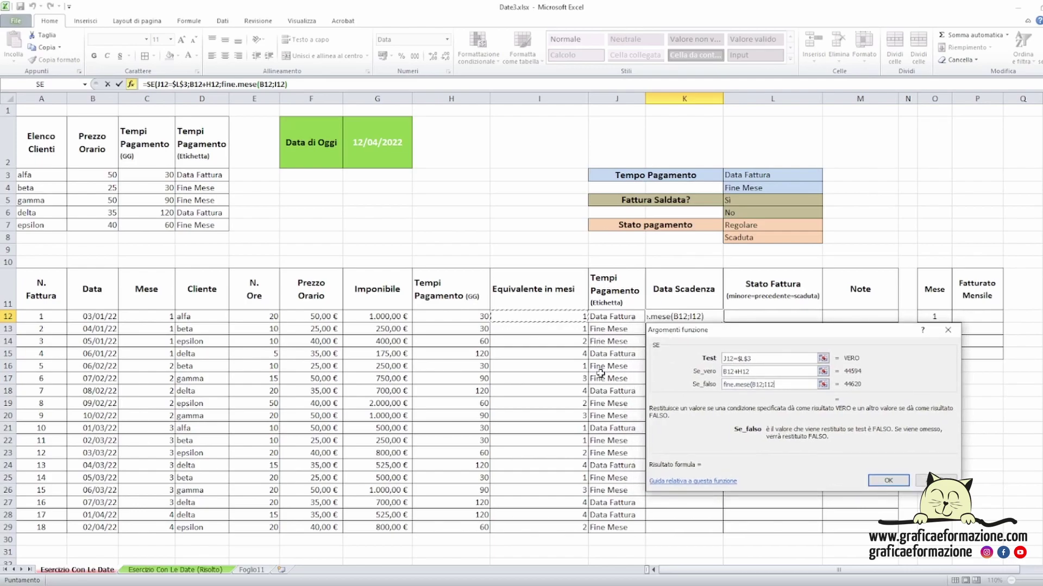
left_click_drag(755, 344, 674, 343)
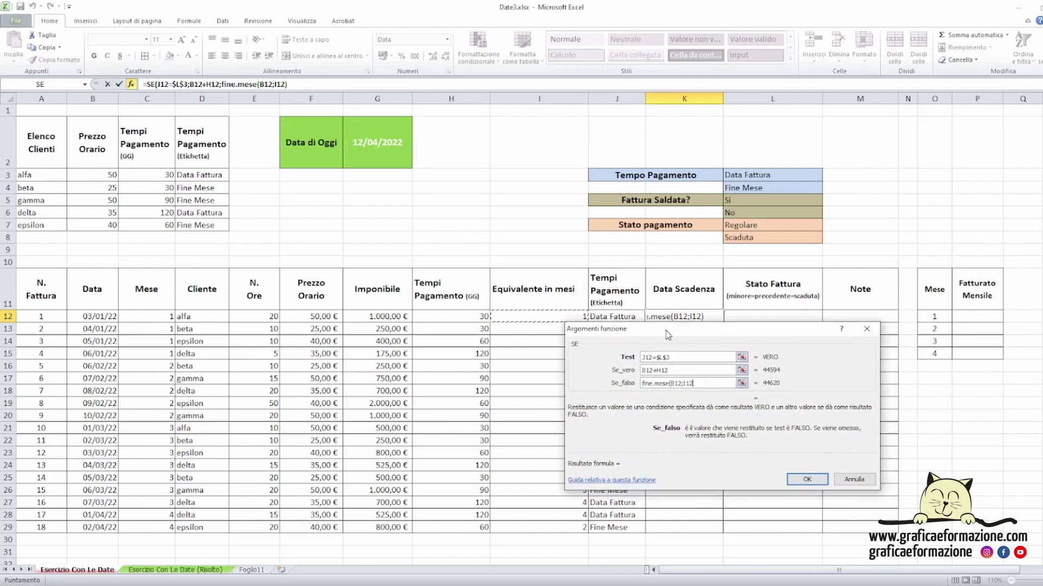
left_click(716, 383)
type(")")
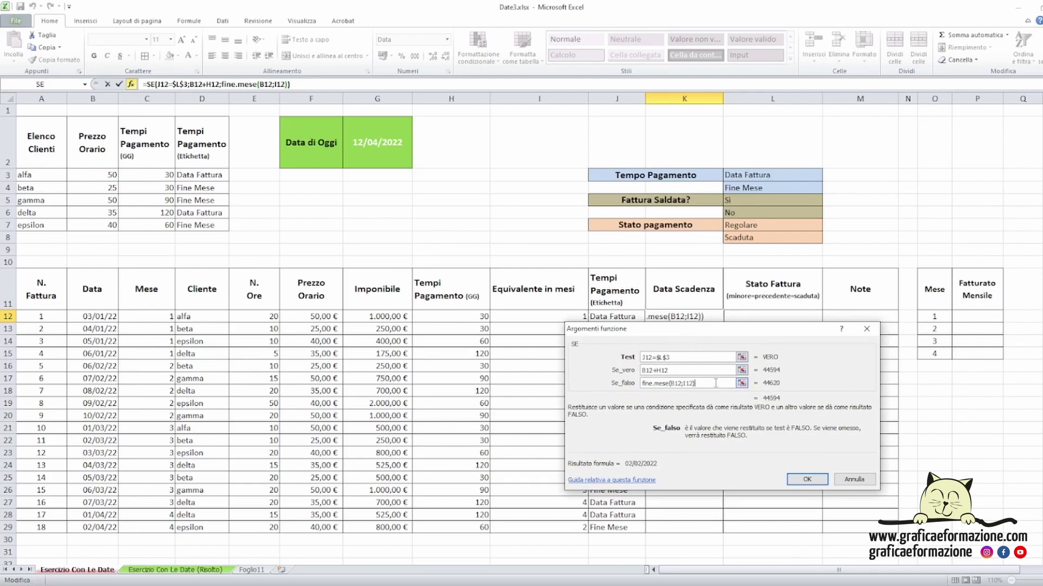
left_click(808, 479)
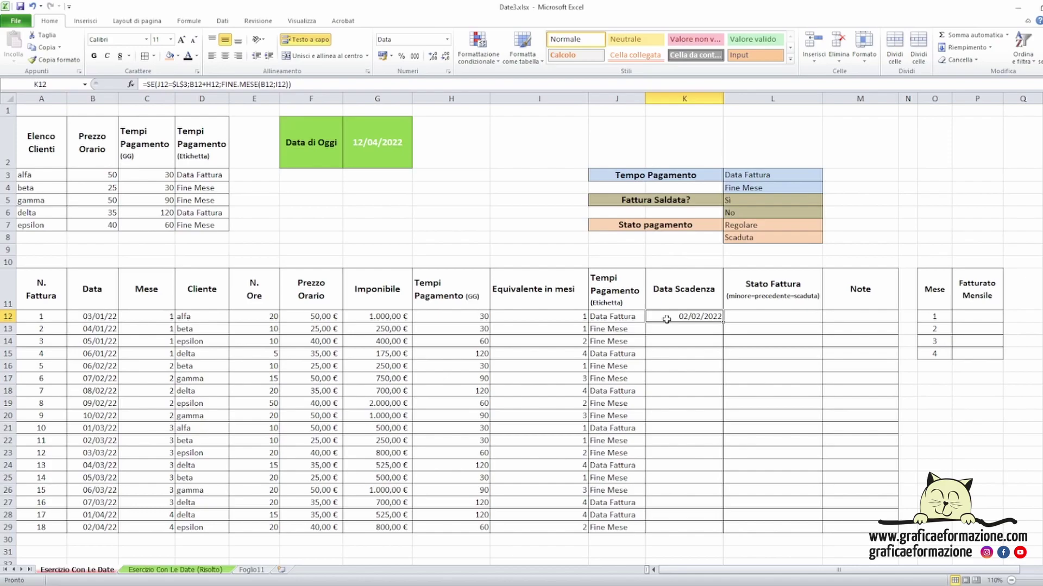
Review row 12's payment label, invoice date and the K12 due-date formula
left_click_drag(194, 318, 256, 319)
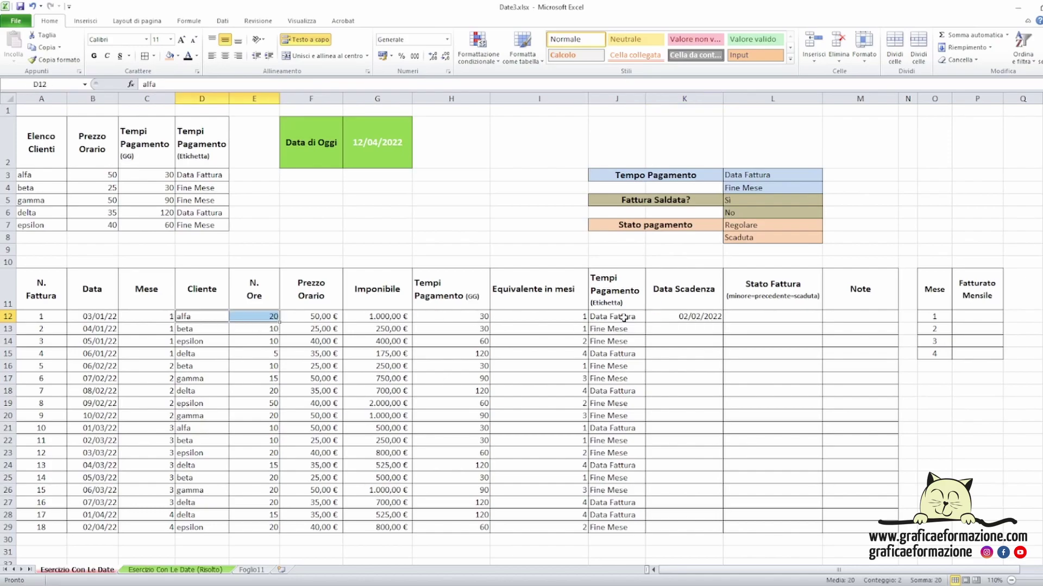
left_click(471, 314)
left_click(612, 318)
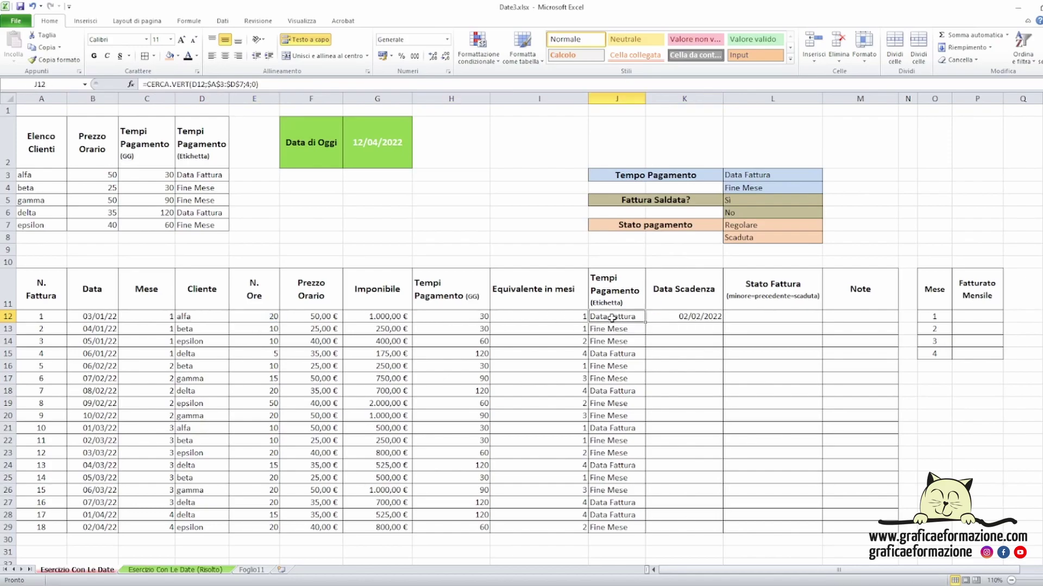
left_click(103, 318)
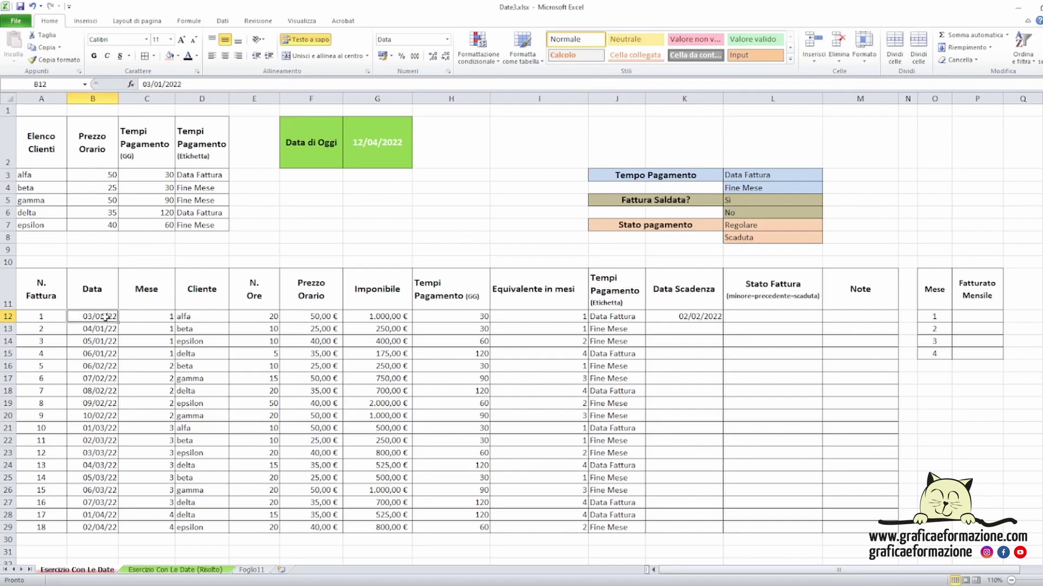
left_click(682, 317)
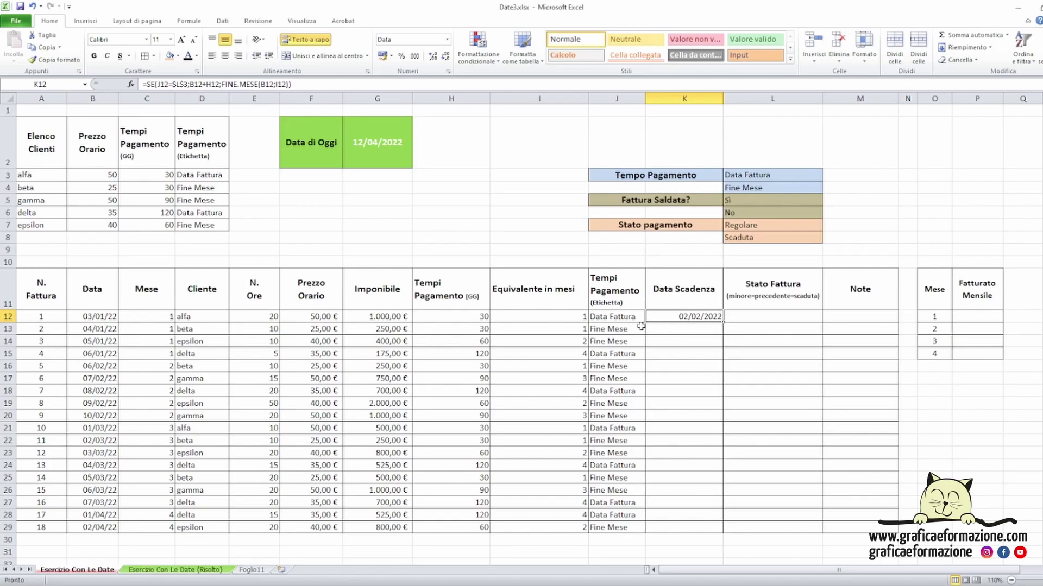
left_click_drag(614, 329, 578, 329)
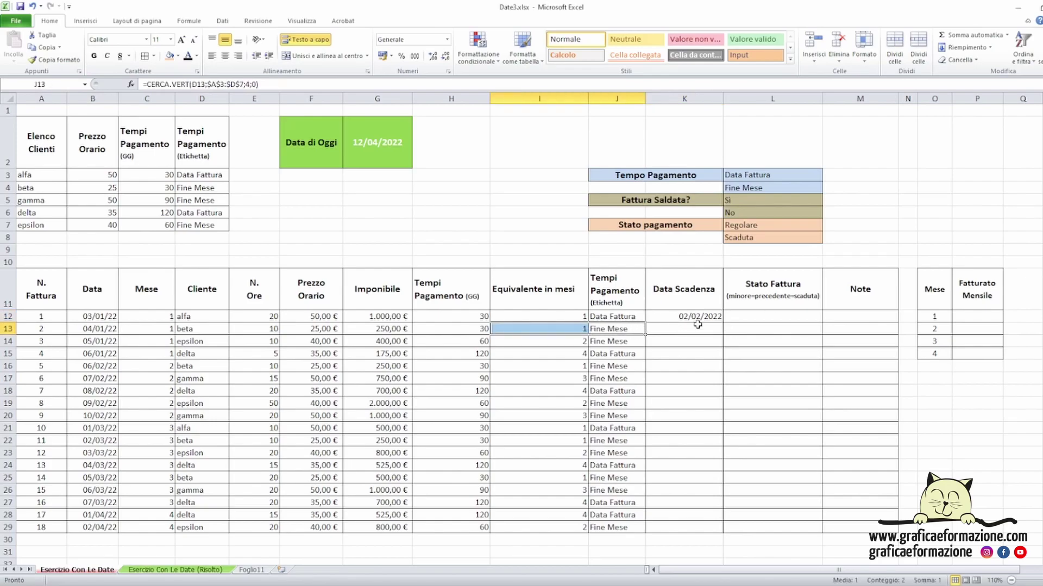
left_click(714, 316)
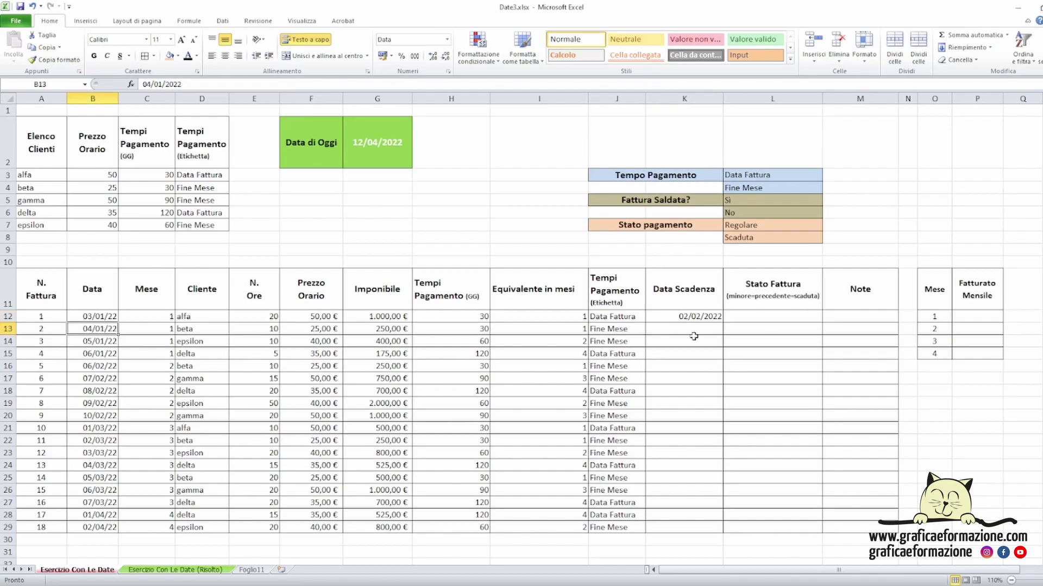
Copy the due-date formula to K13 and K14, checking row 14's 60 payment days
left_click_drag(723, 322, 725, 335)
left_click(717, 331)
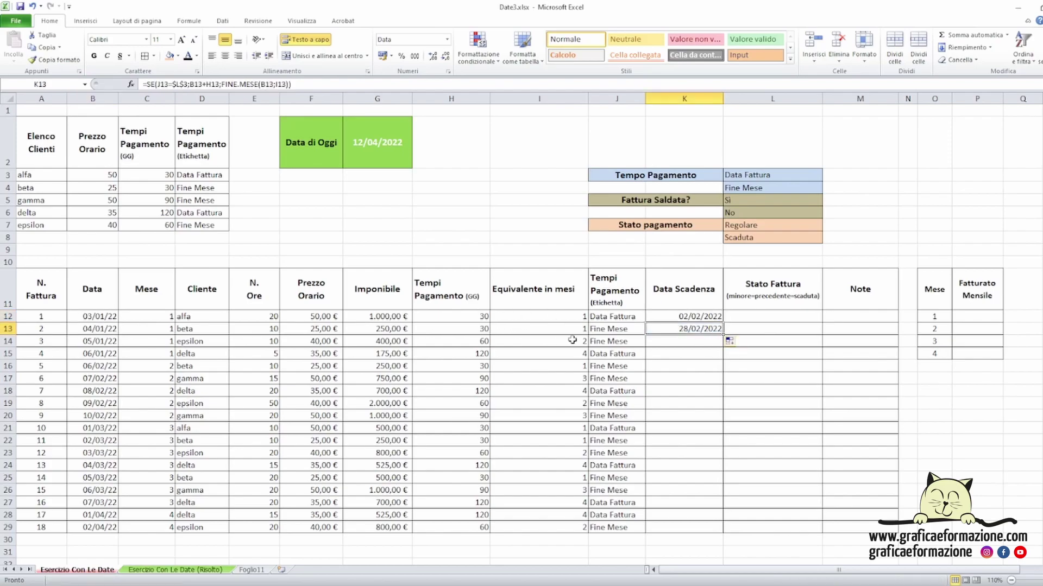
left_click(616, 340)
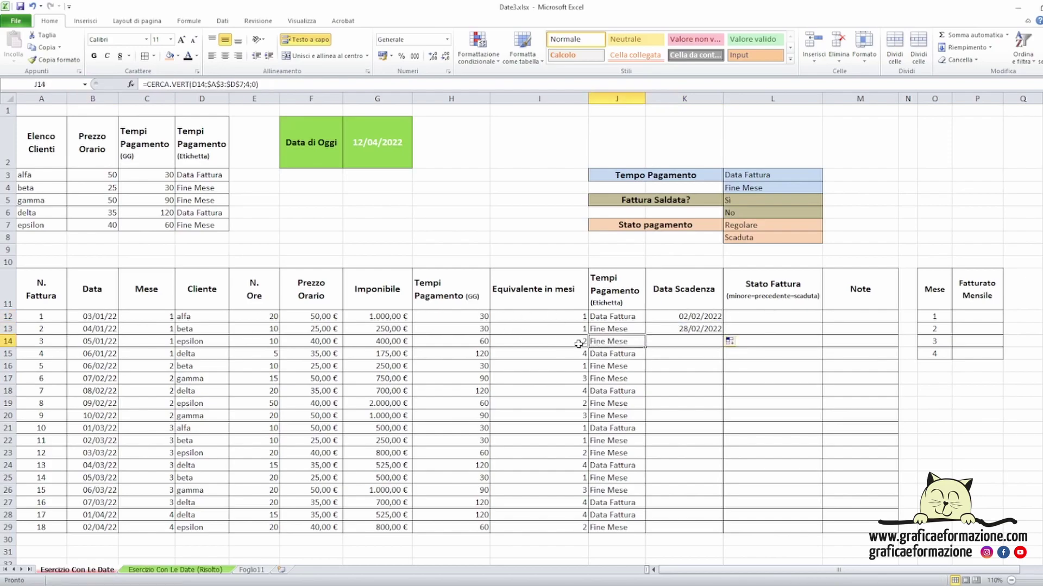
left_click(475, 341)
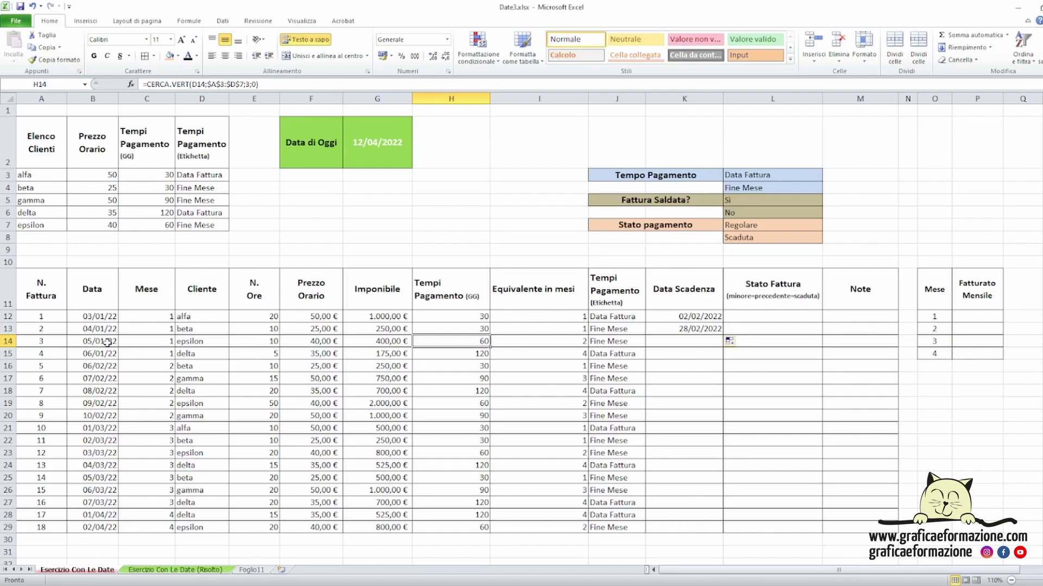
left_click_drag(107, 342, 349, 346)
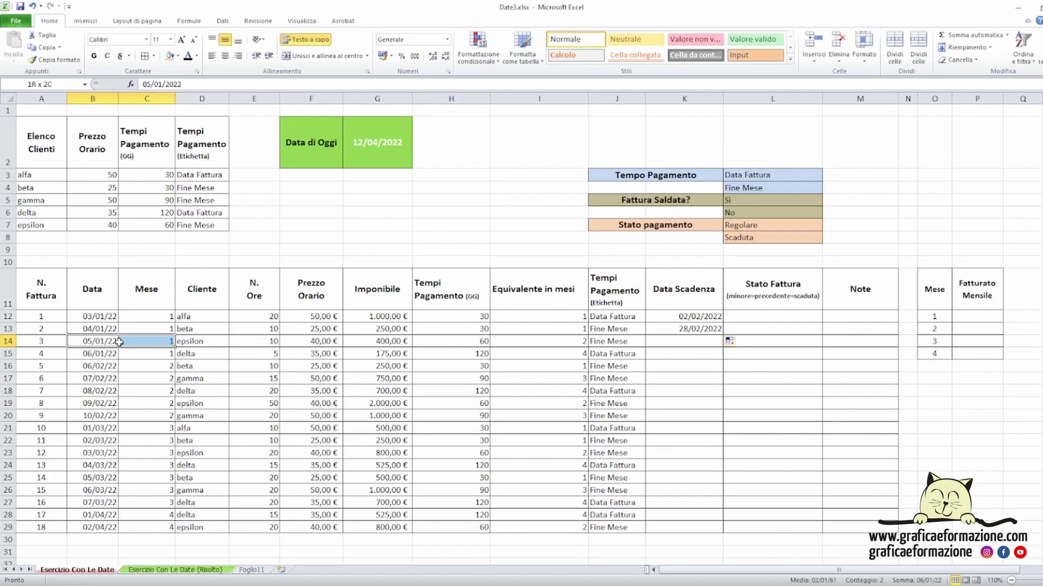
left_click(684, 329)
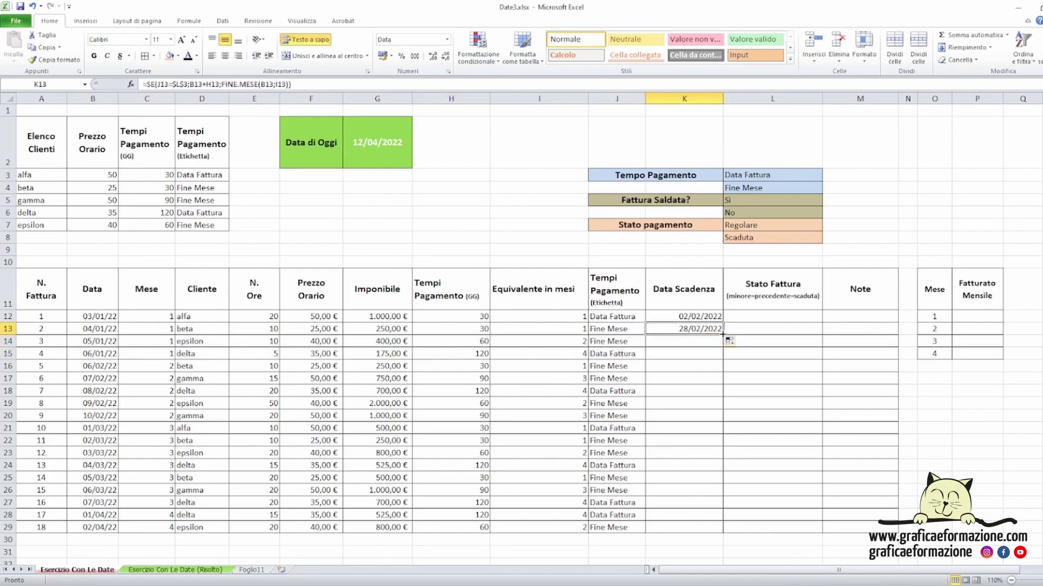
left_click_drag(723, 335, 725, 343)
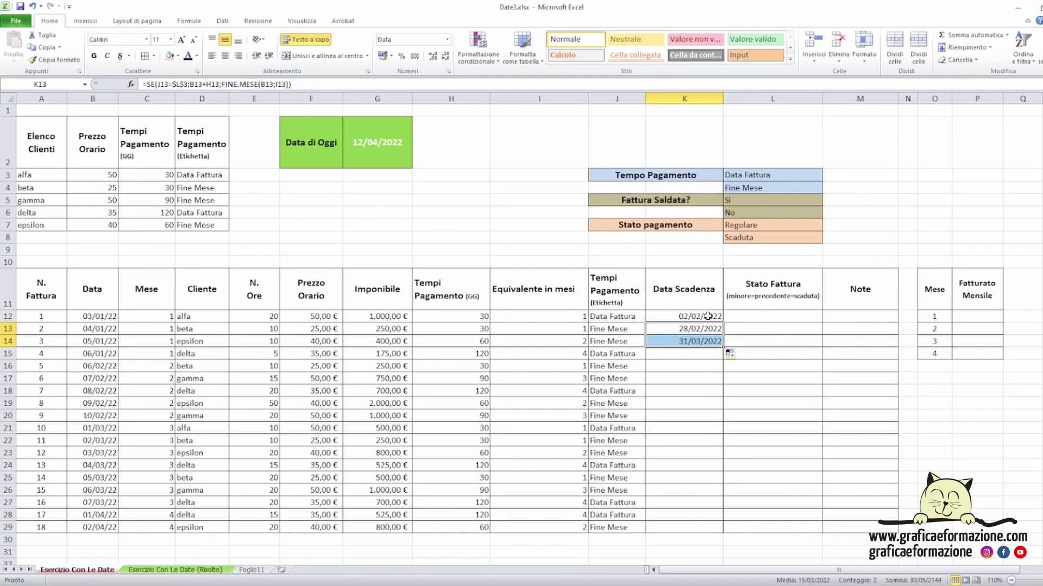
Fill the due-date formula down to K29 and check delta's 120 payment days
left_click(711, 341)
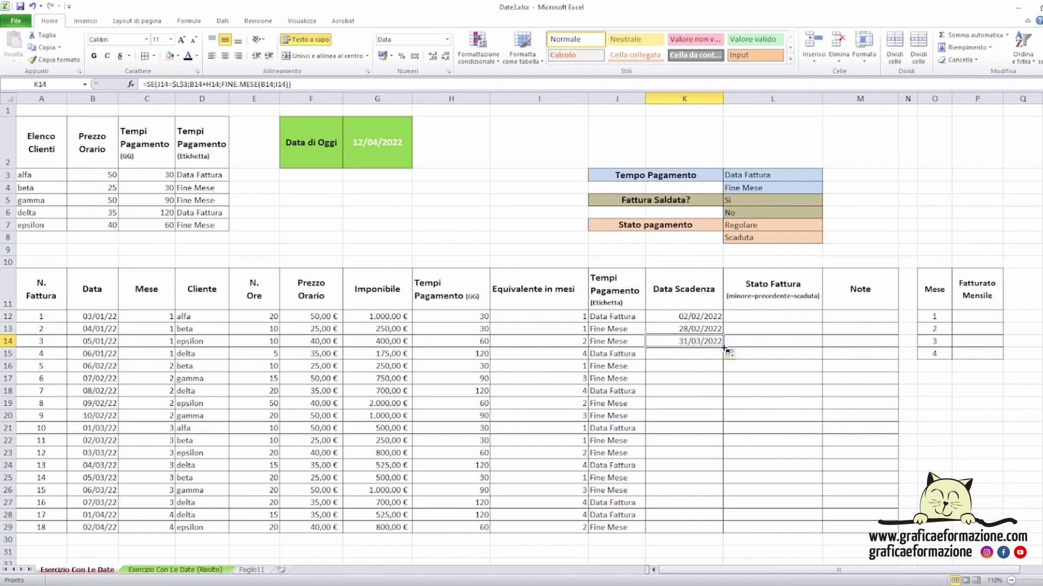
left_click_drag(723, 347, 711, 530)
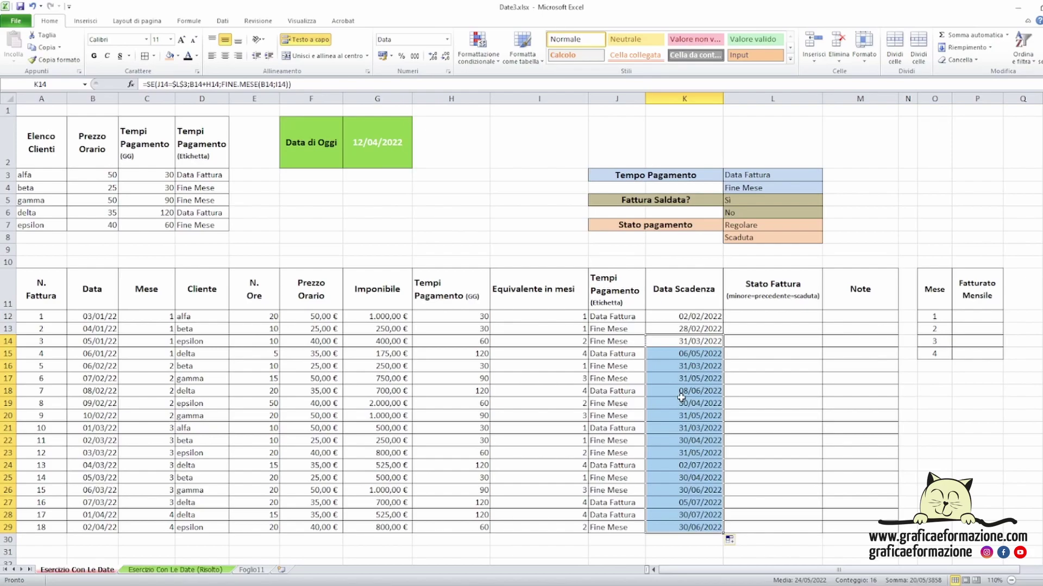
left_click(680, 318)
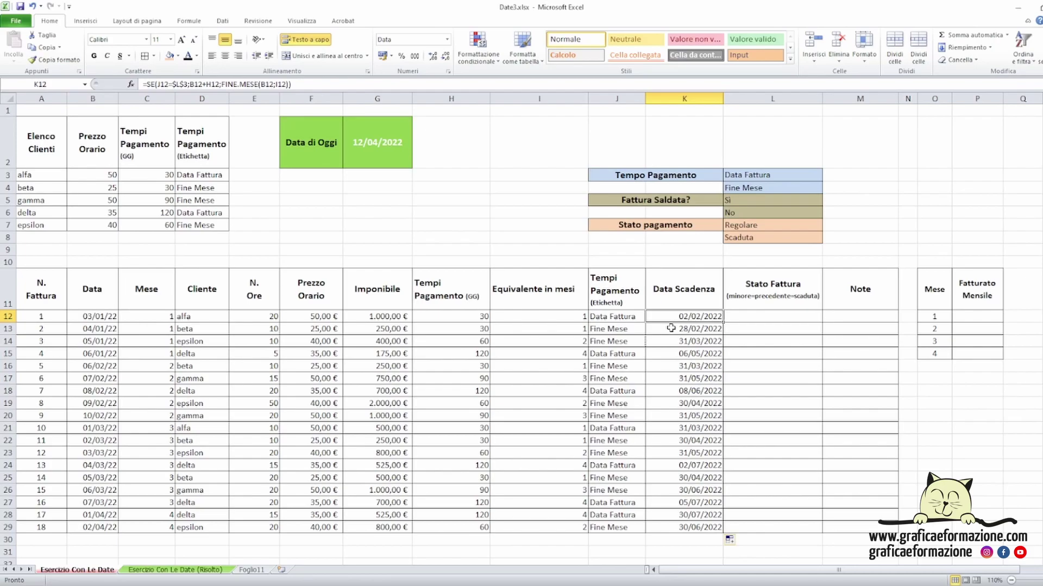
left_click(171, 214)
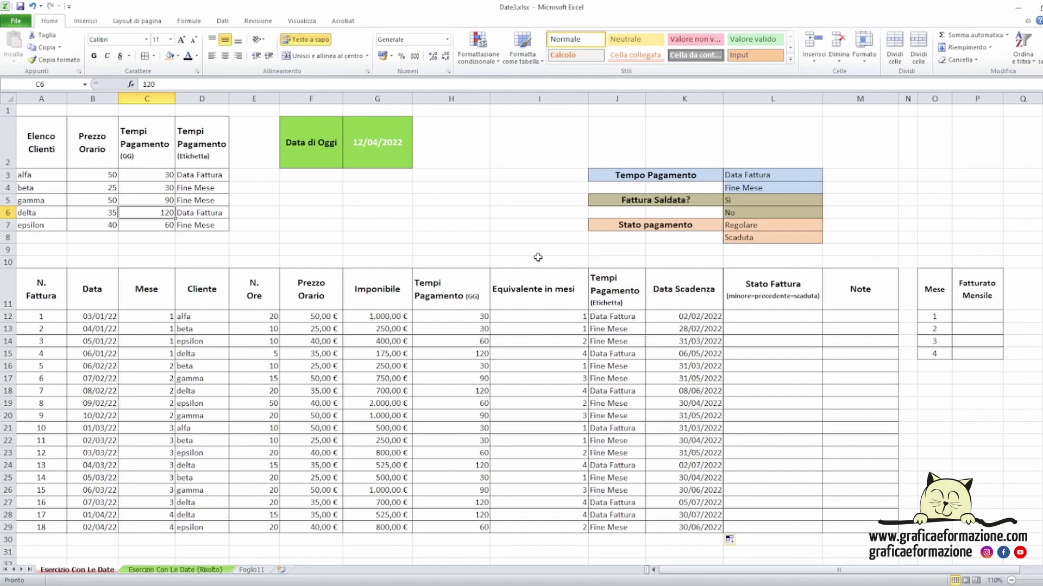
Change beta's payment term in C4 to 365 days
left_click_drag(32, 188, 220, 188)
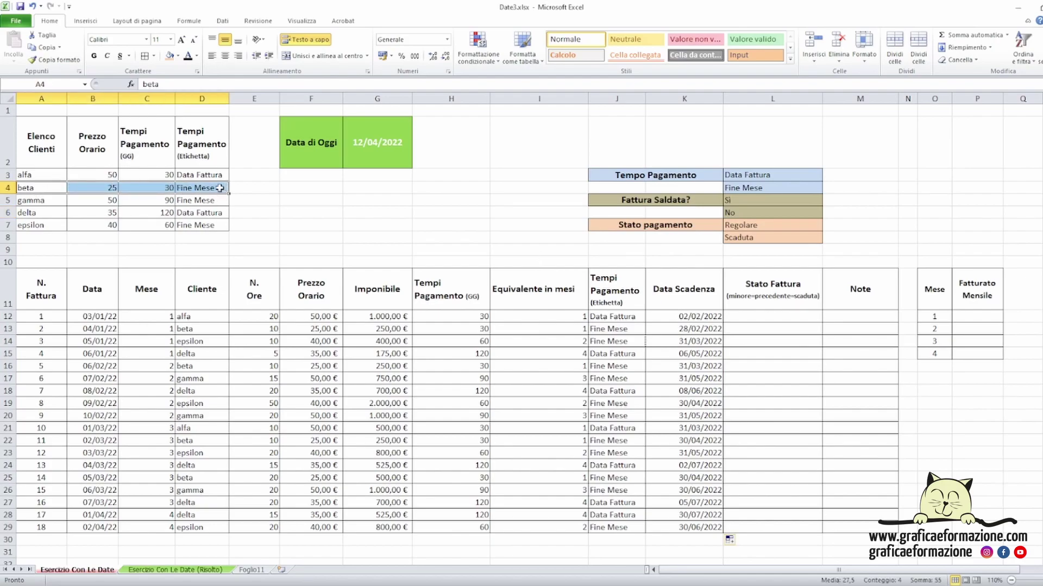
left_click(165, 186)
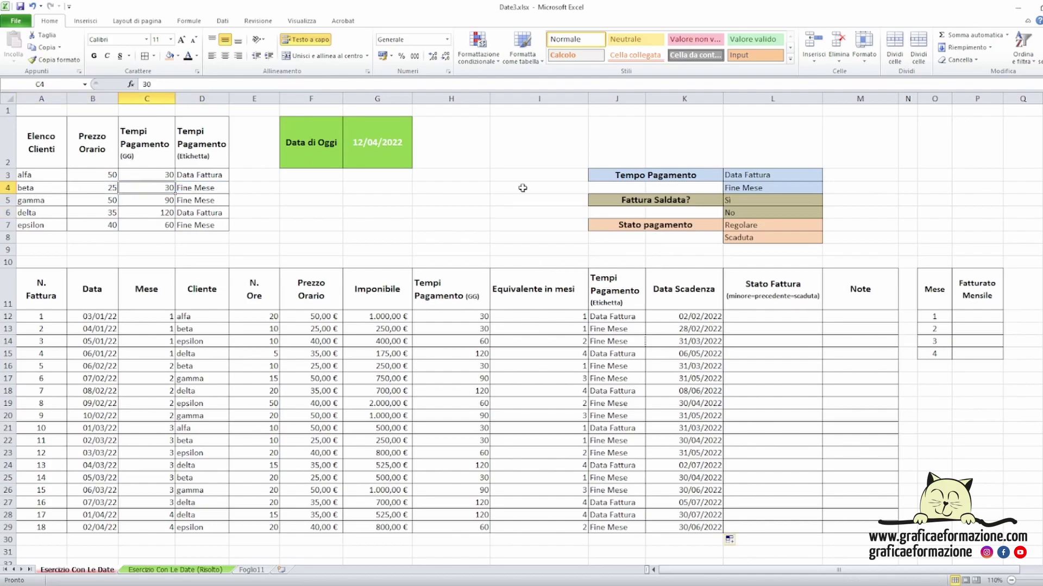
type("3")
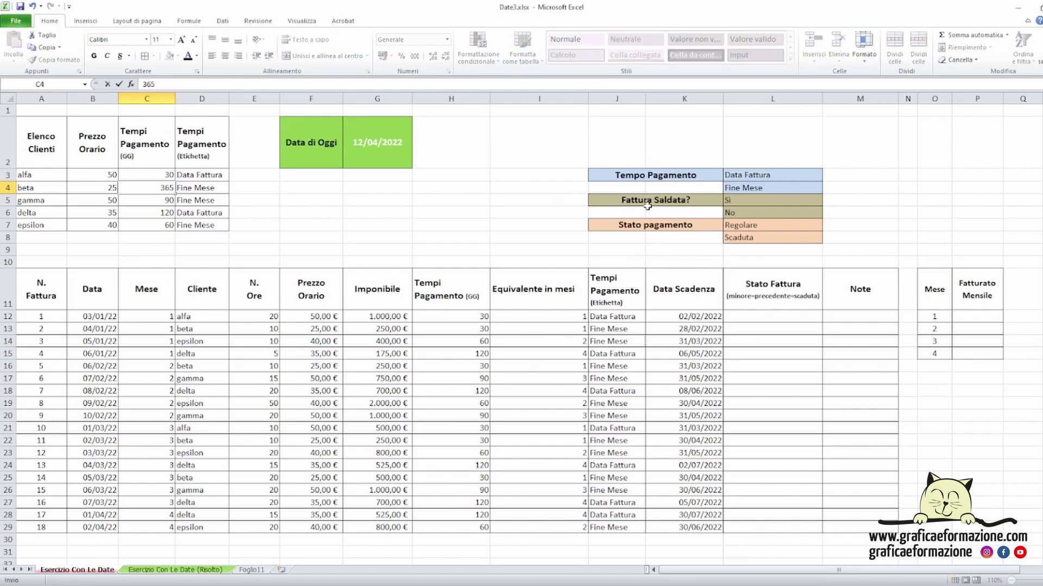
key("Return")
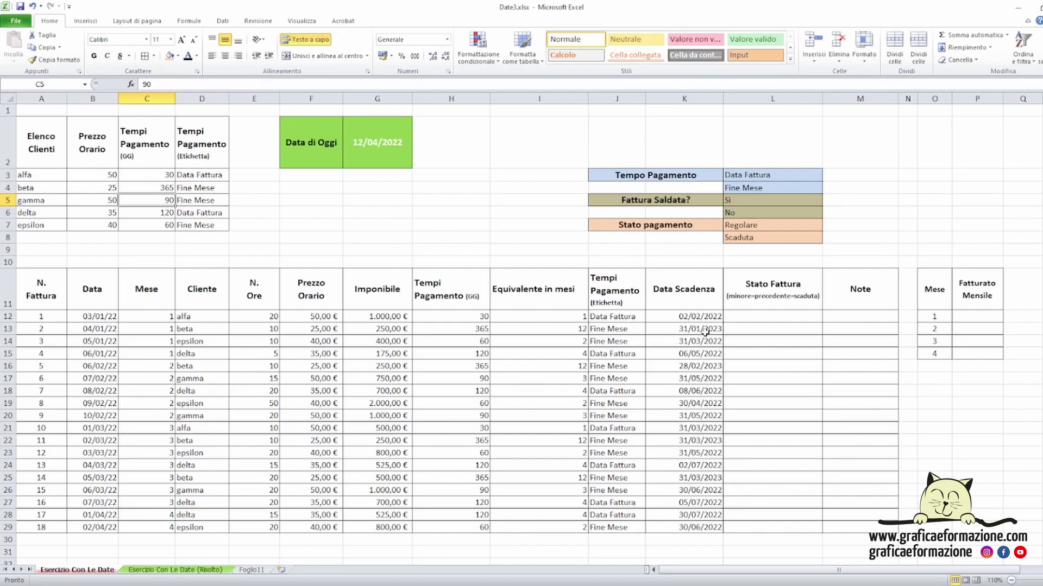
Check the recalculated due dates of beta's invoices 2 and 5
left_click_drag(706, 329, 76, 337)
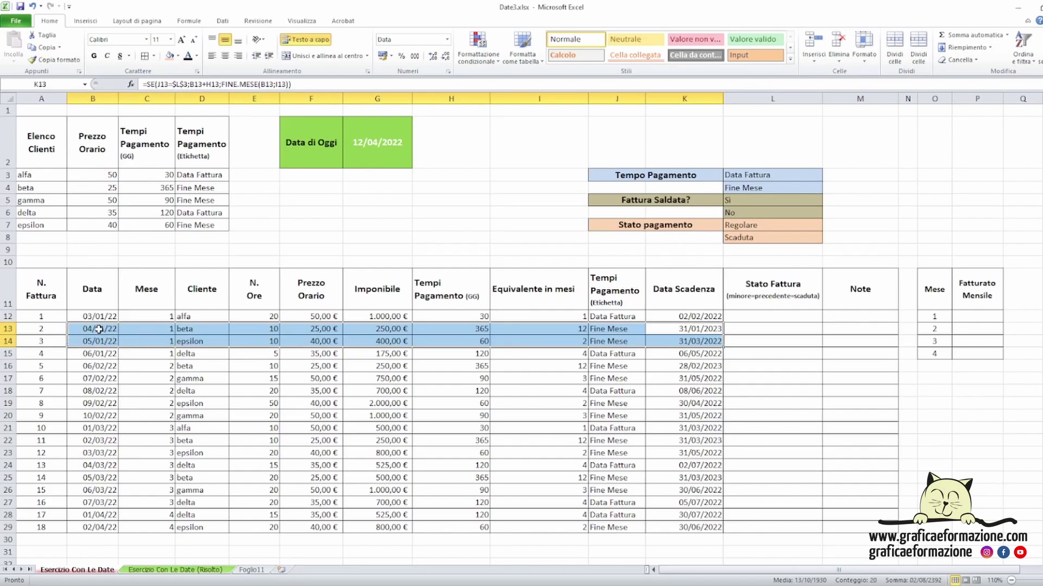
left_click_drag(99, 329, 709, 329)
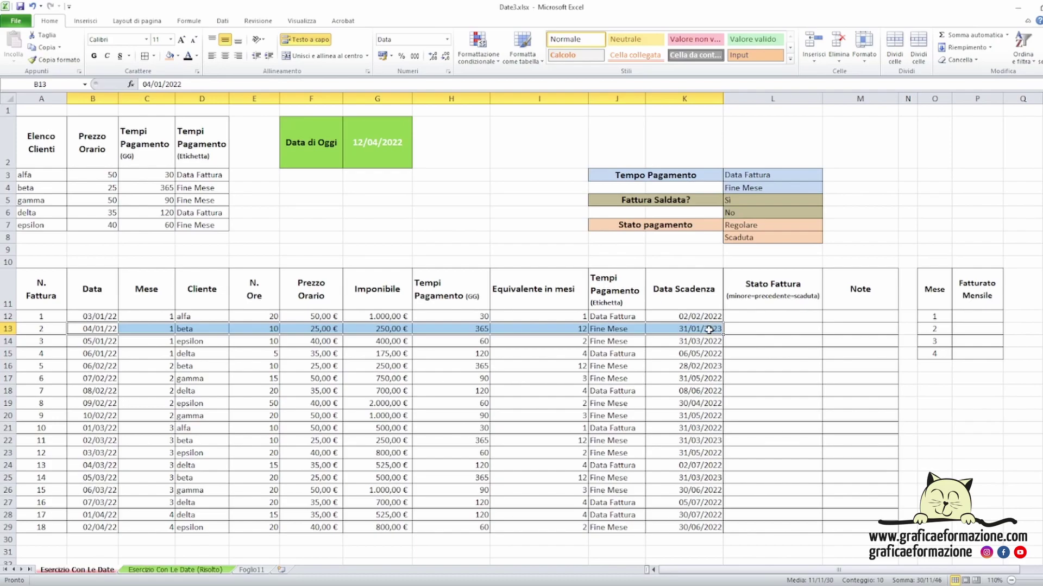
left_click_drag(708, 366, 4, 366)
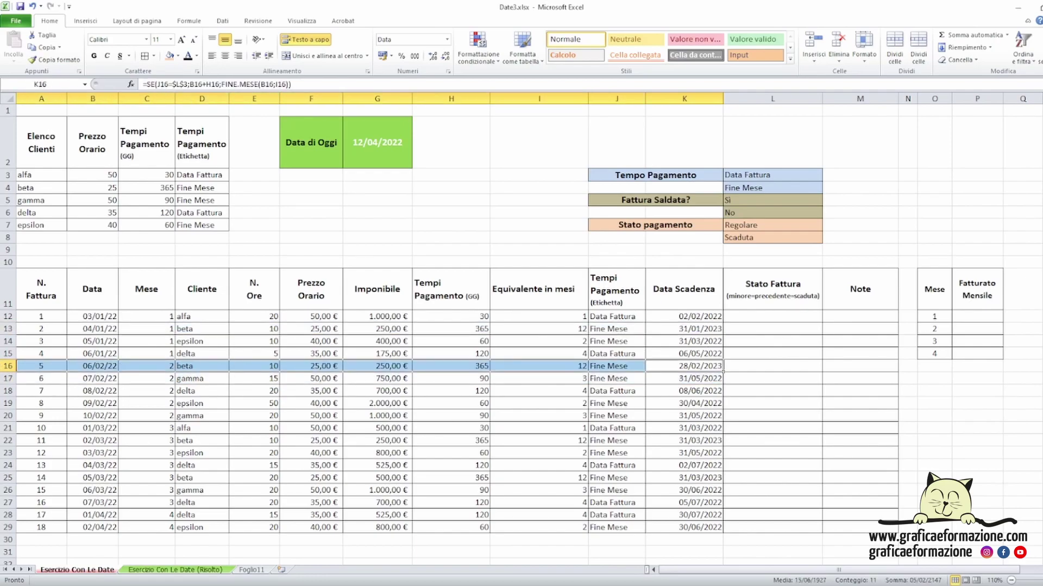
left_click(313, 260)
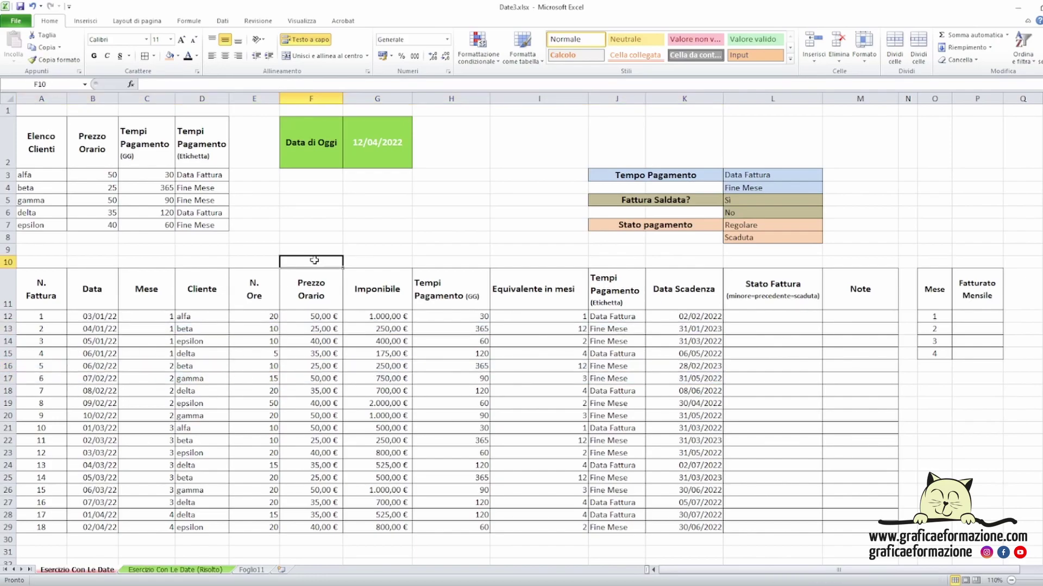
Undo the change so beta's payment term returns to 30 days
left_click(31, 6)
left_click(338, 227)
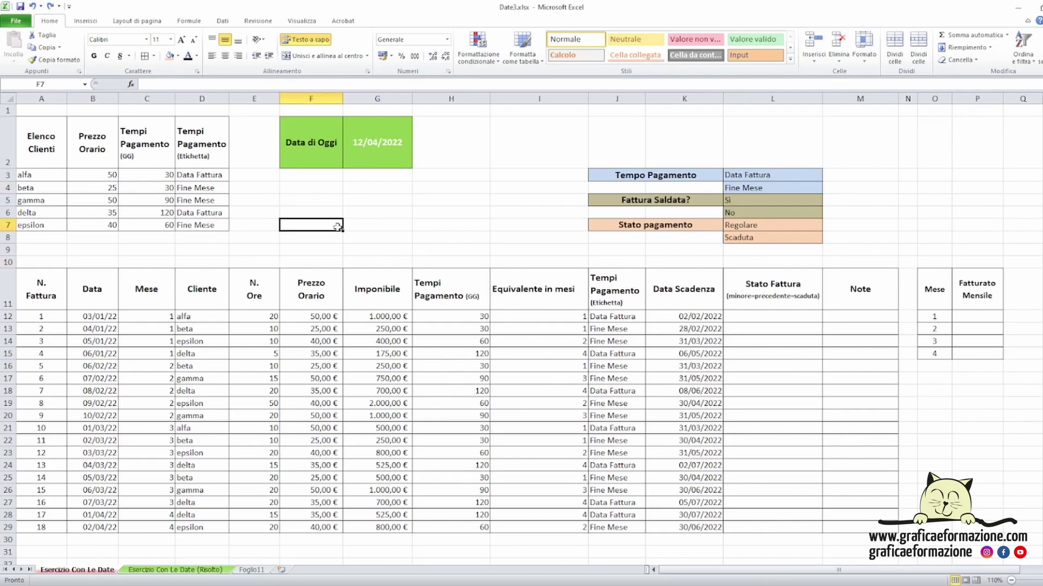
left_click(745, 316)
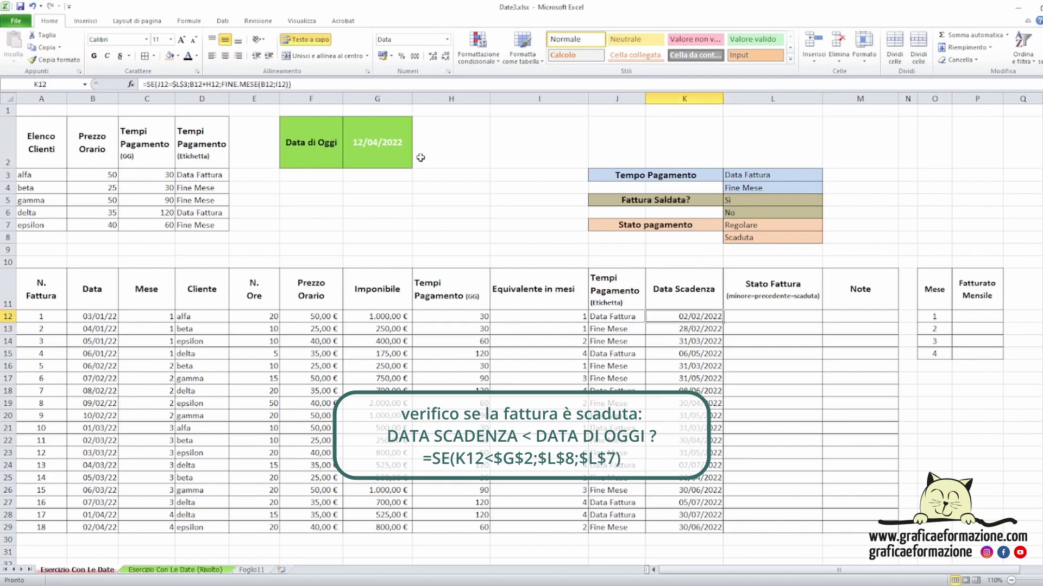
Compare today's date in G2 with the due date formula in K12, then select L12
left_click(389, 158)
left_click(749, 316)
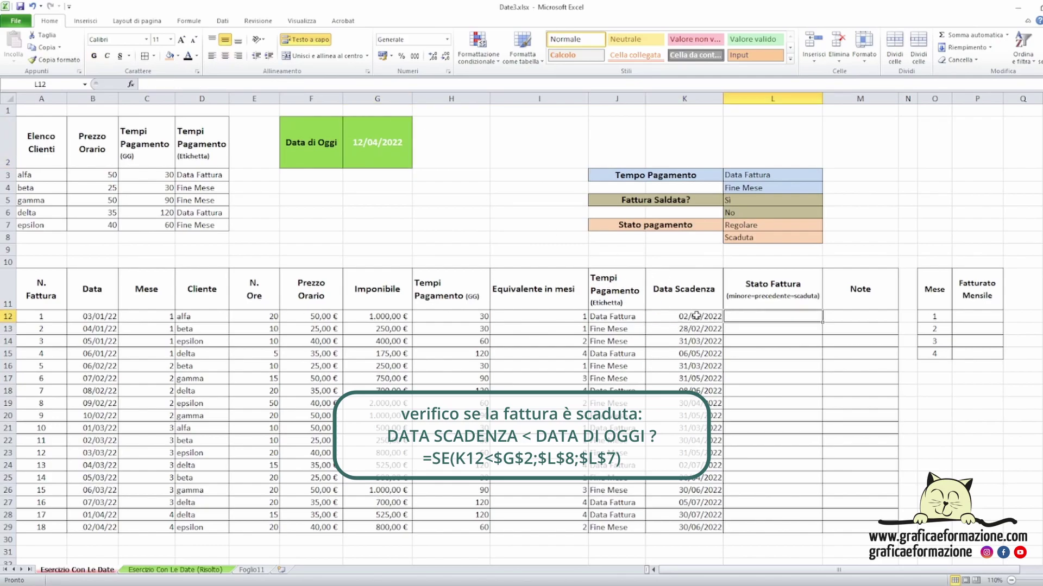
left_click(690, 314)
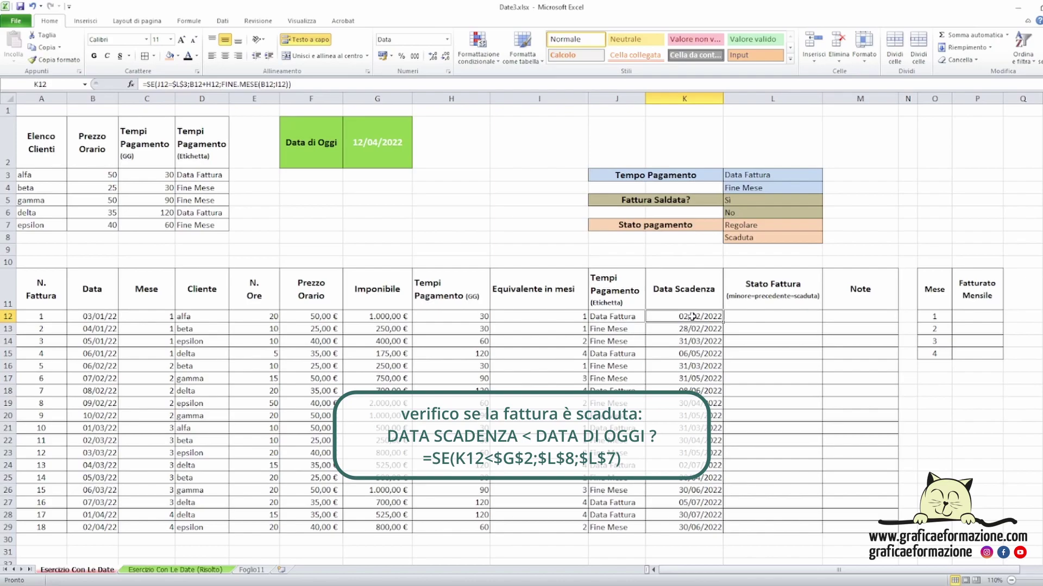
left_click(378, 159)
left_click(705, 315)
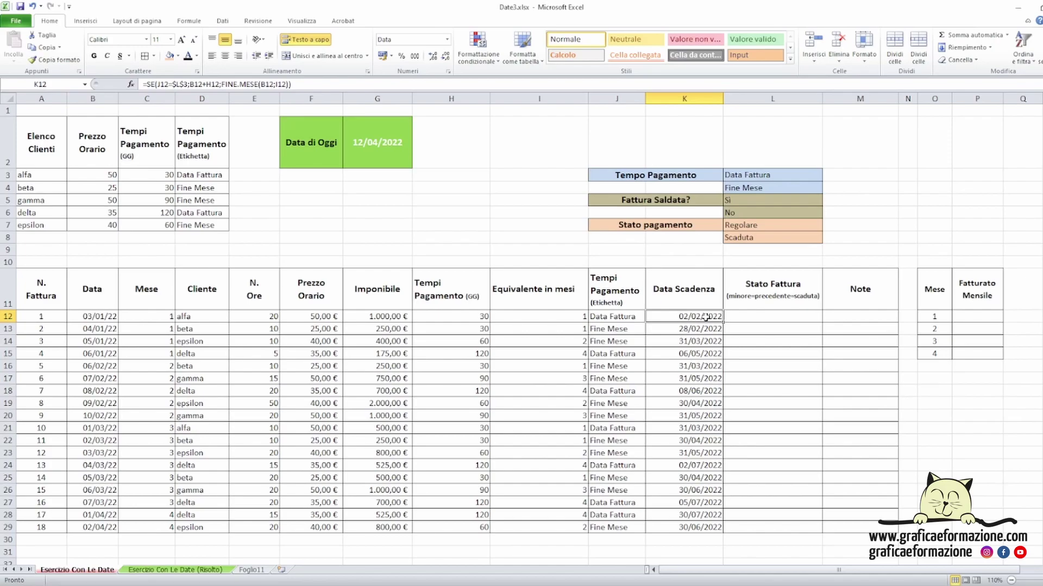
left_click(764, 317)
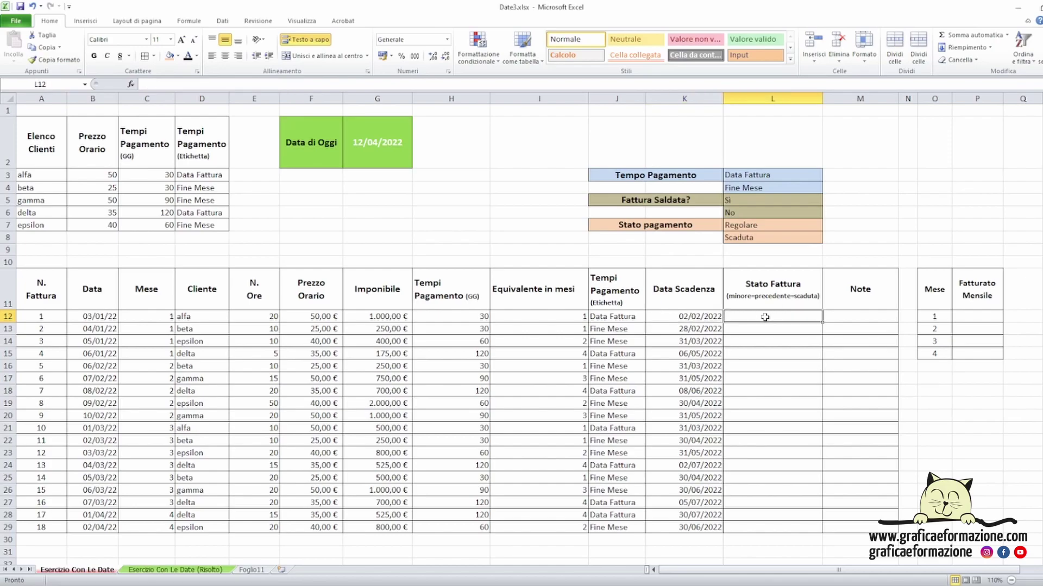
Insert the SE function in L12 with the test K12<$G$2
left_click(131, 84)
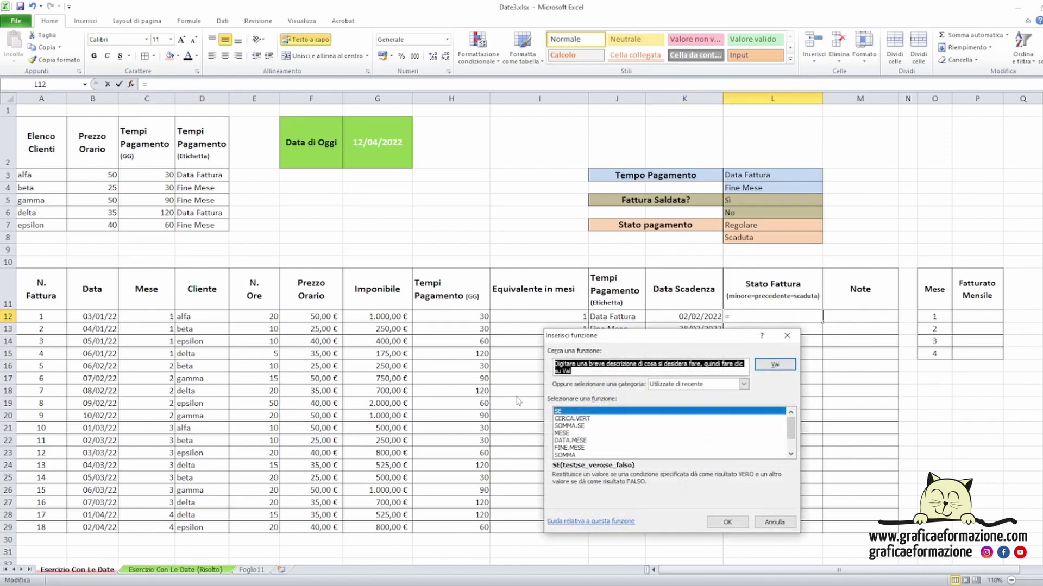
left_click(565, 411)
double_click(565, 411)
left_click(684, 317)
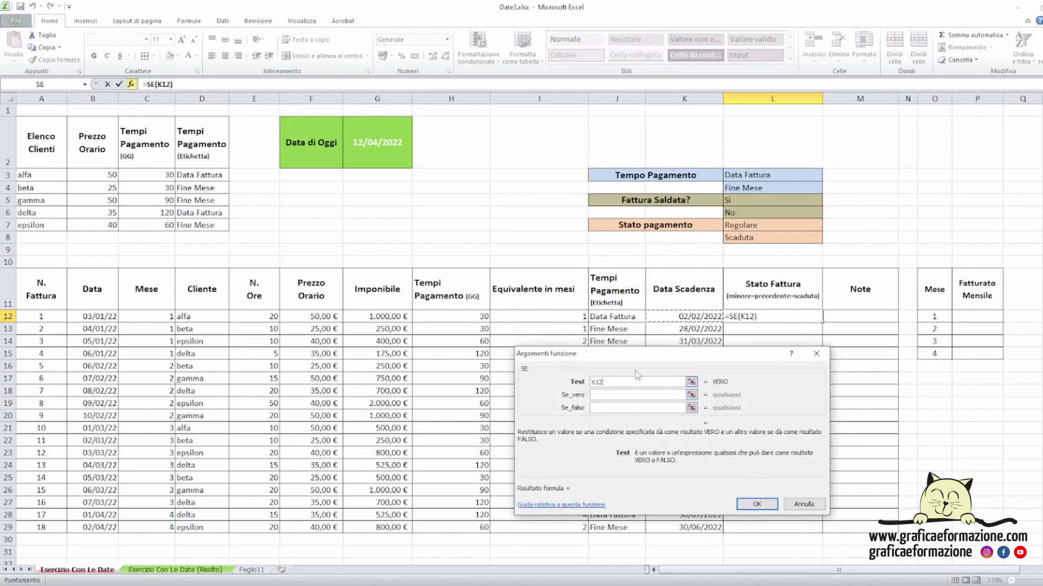
type("<")
left_click(394, 148)
key("F4")
Return $L$8 (Scaduta) when true and $L$7 (Regolare) when false, and confirm
left_click(600, 394)
left_click(614, 395)
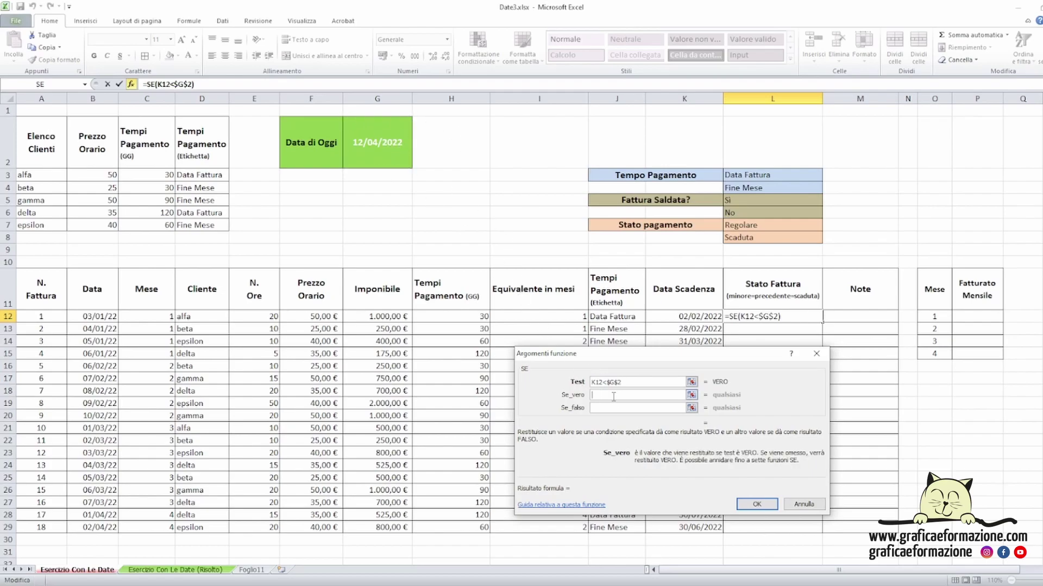
left_click(752, 241)
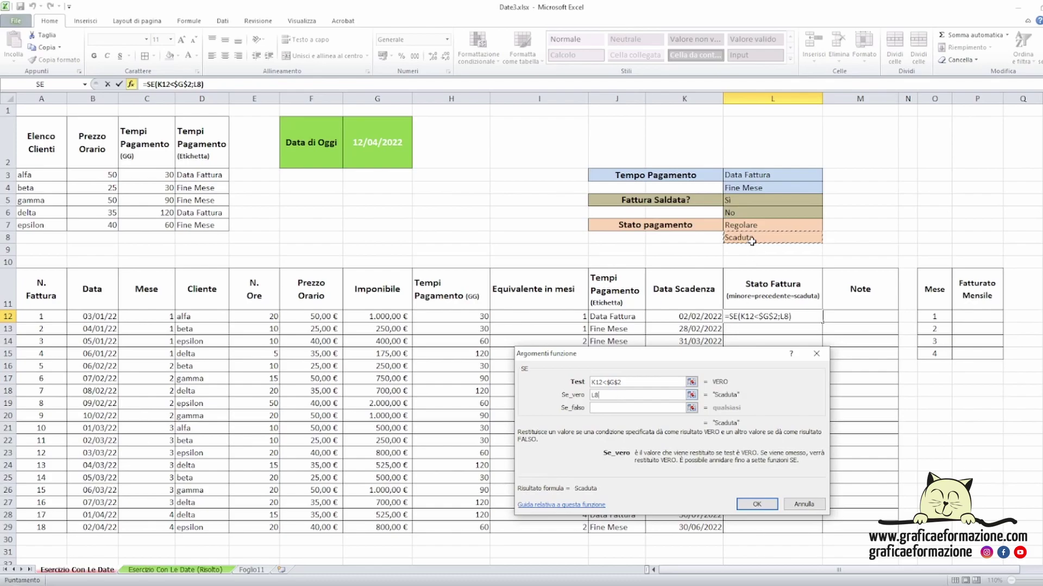
left_click(619, 409)
left_click(738, 225)
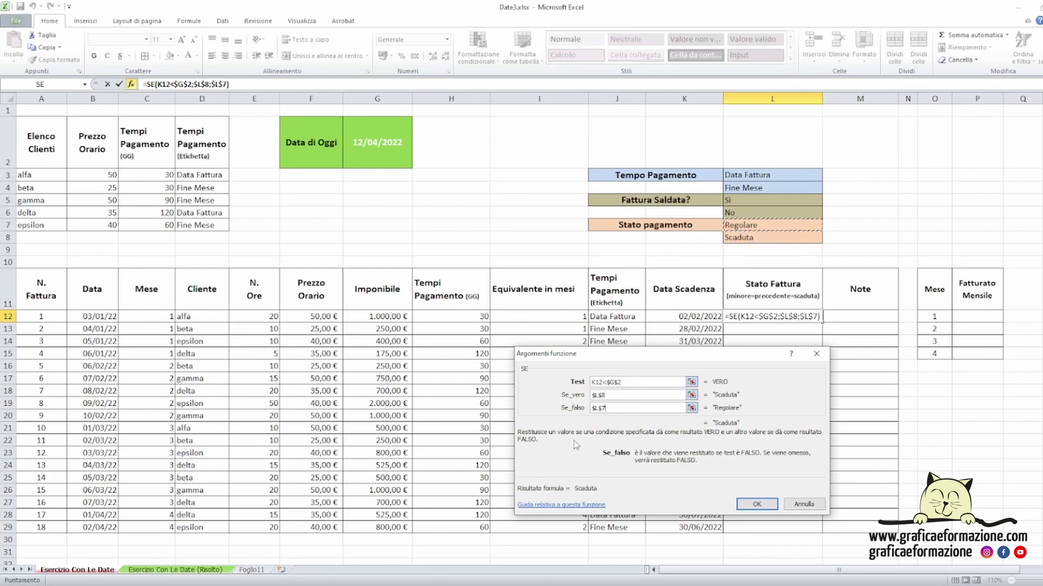
left_click(757, 505)
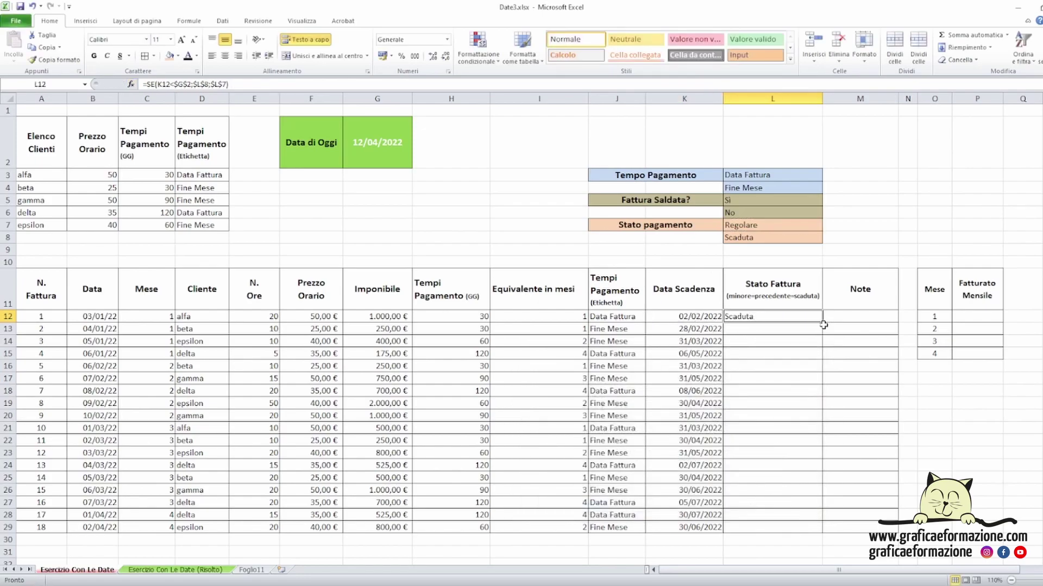
Fill L12's status formula down to L29 and spot-check invoices 4 and 10
left_click_drag(824, 322, 815, 534)
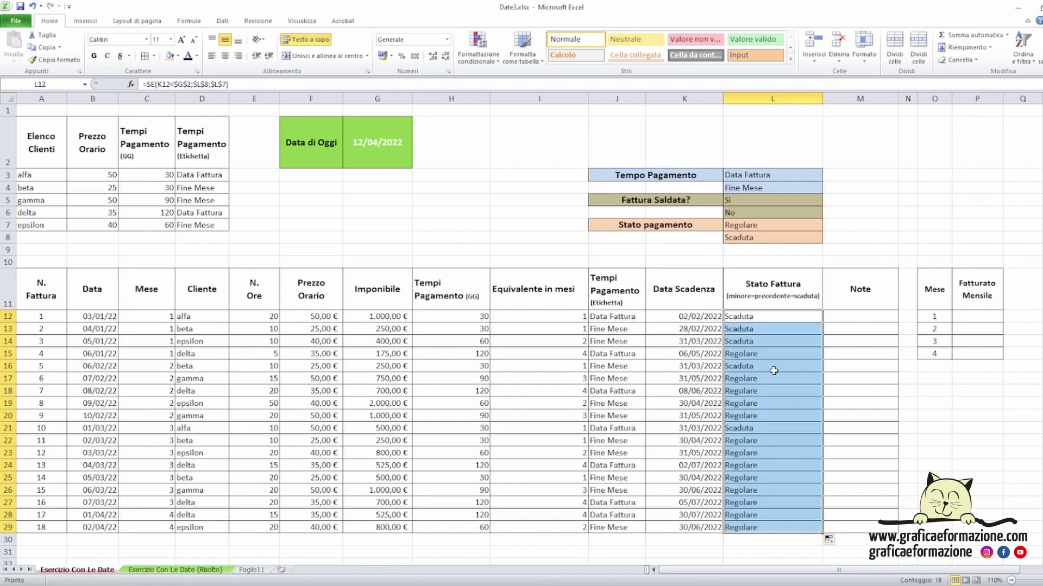
left_click_drag(739, 354, 697, 354)
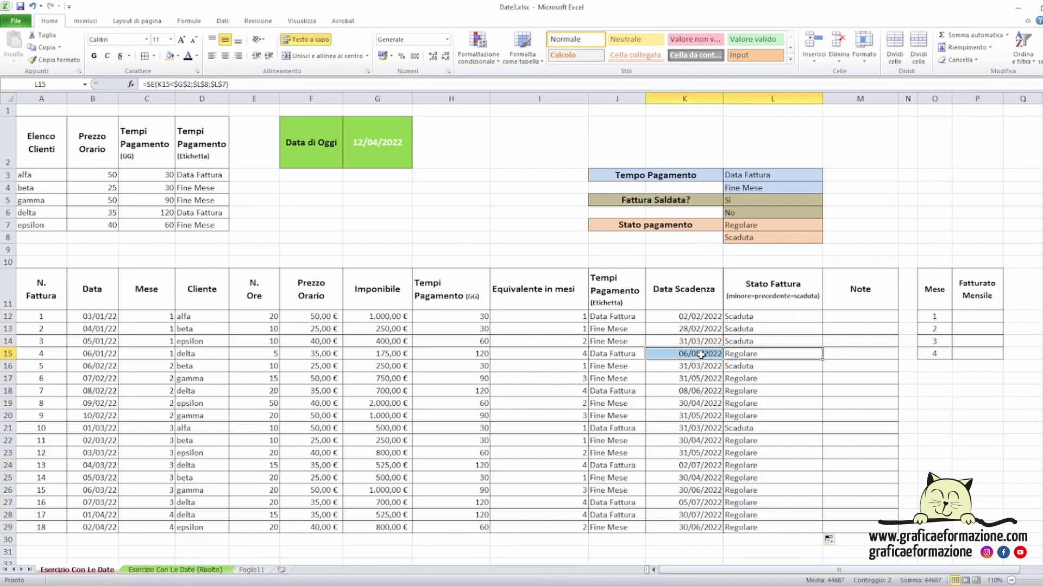
mouse_move(701, 355)
left_mouse_down()
mouse_move(734, 354)
mouse_move(689, 391)
left_mouse_up()
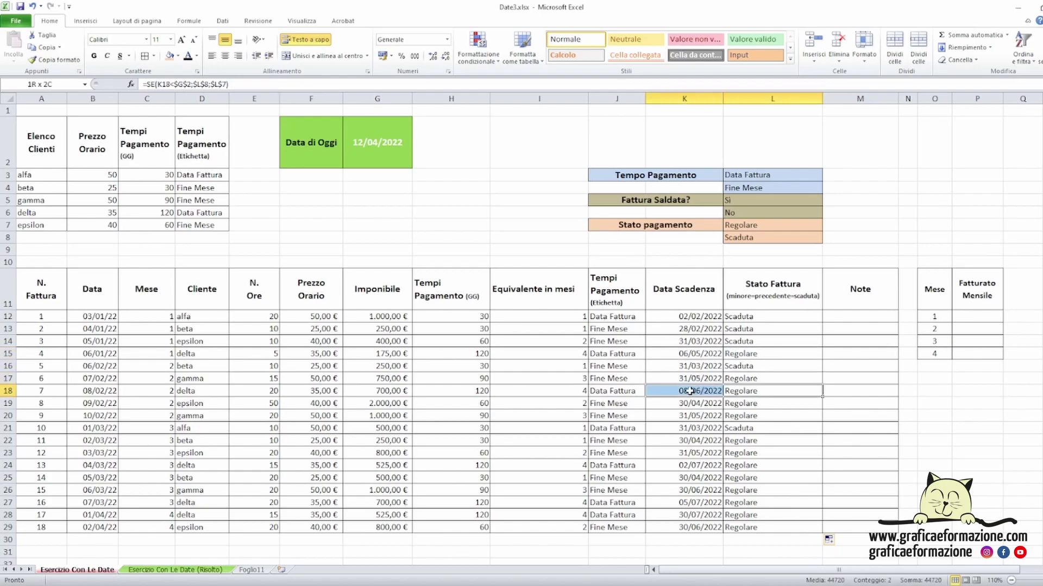
left_click_drag(747, 431, 702, 429)
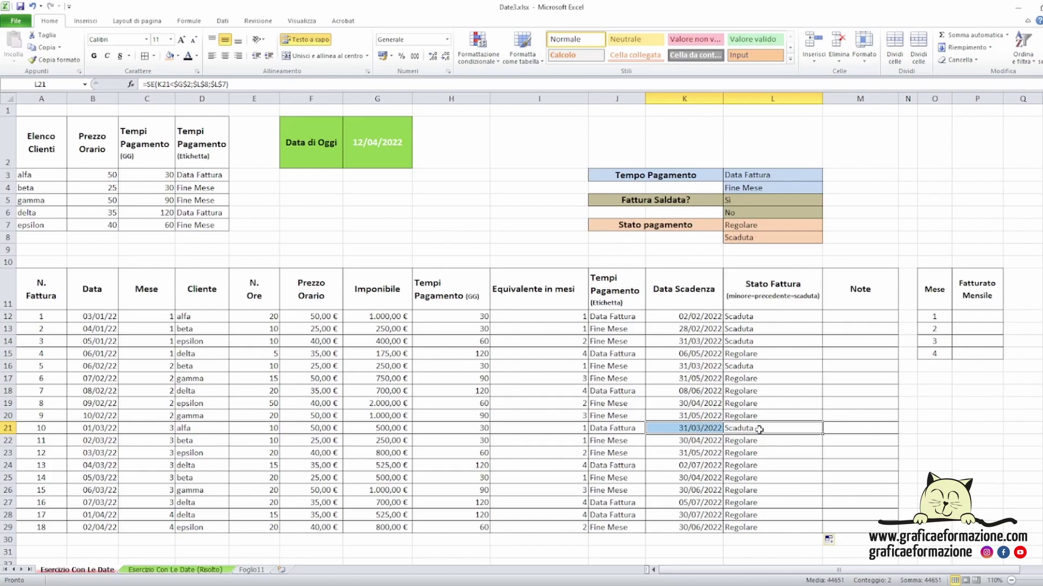
left_click(567, 356)
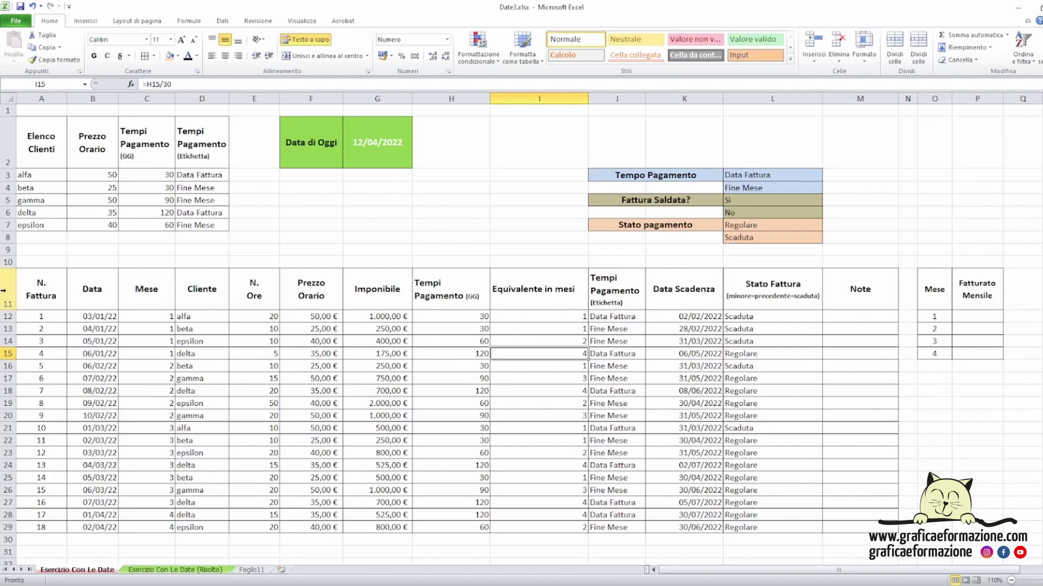
Create a formula-based conditional formatting rule =$L11=$L$8 for invoice rows 11–29
left_click_drag(20, 296, 17, 533)
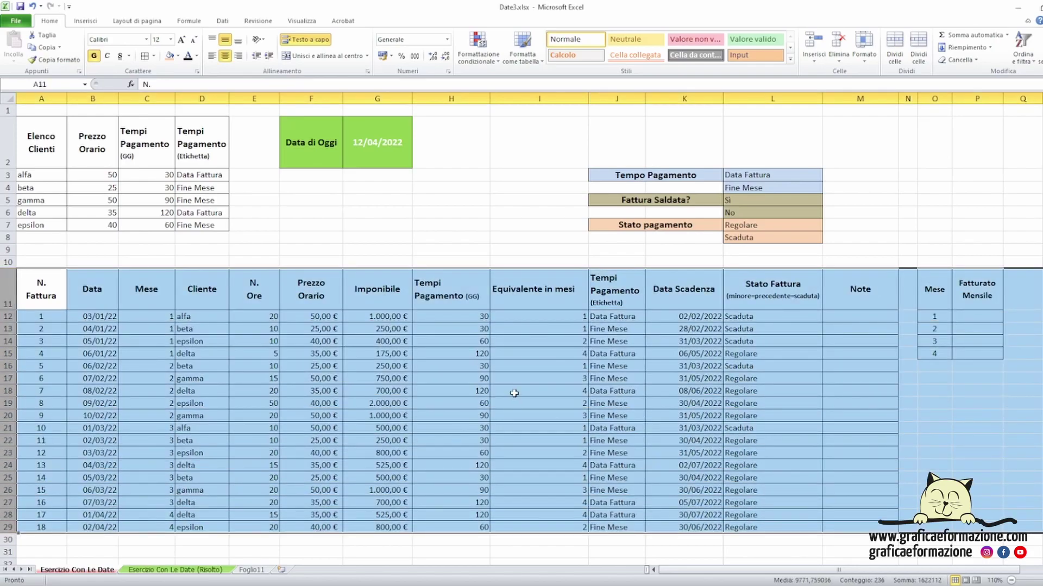
left_click(470, 63)
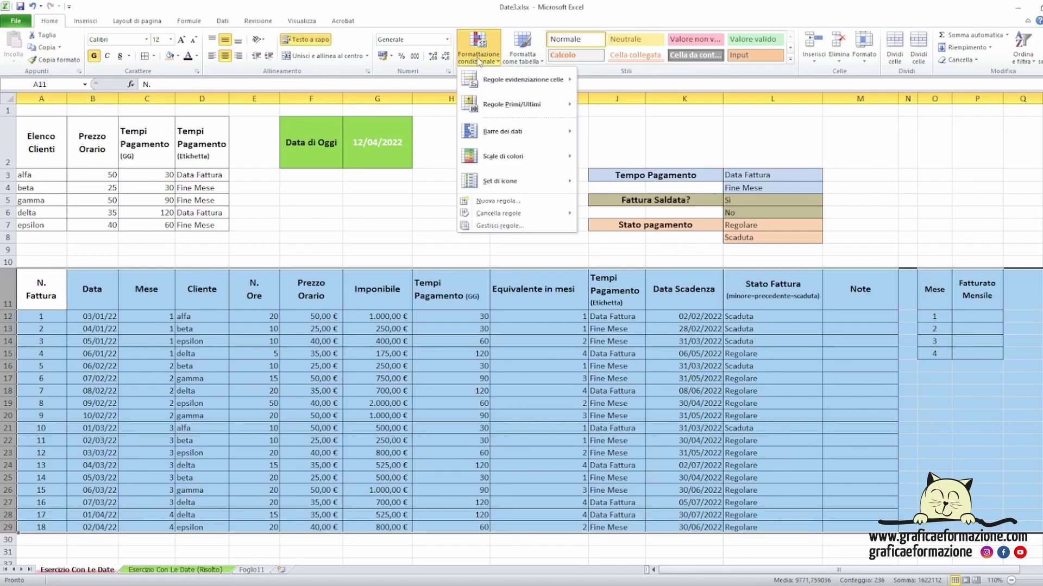
left_click(495, 202)
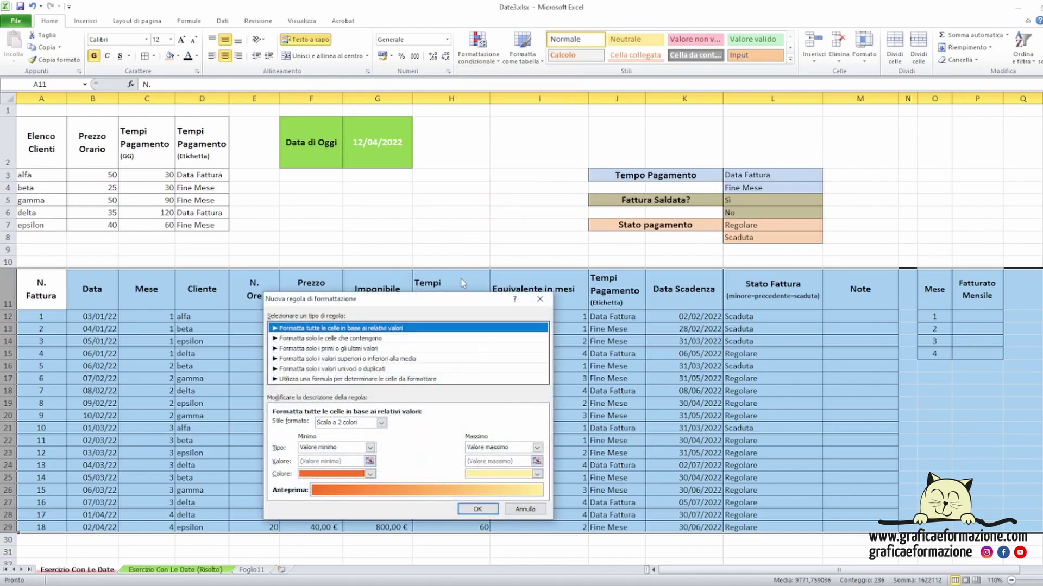
left_click(410, 365)
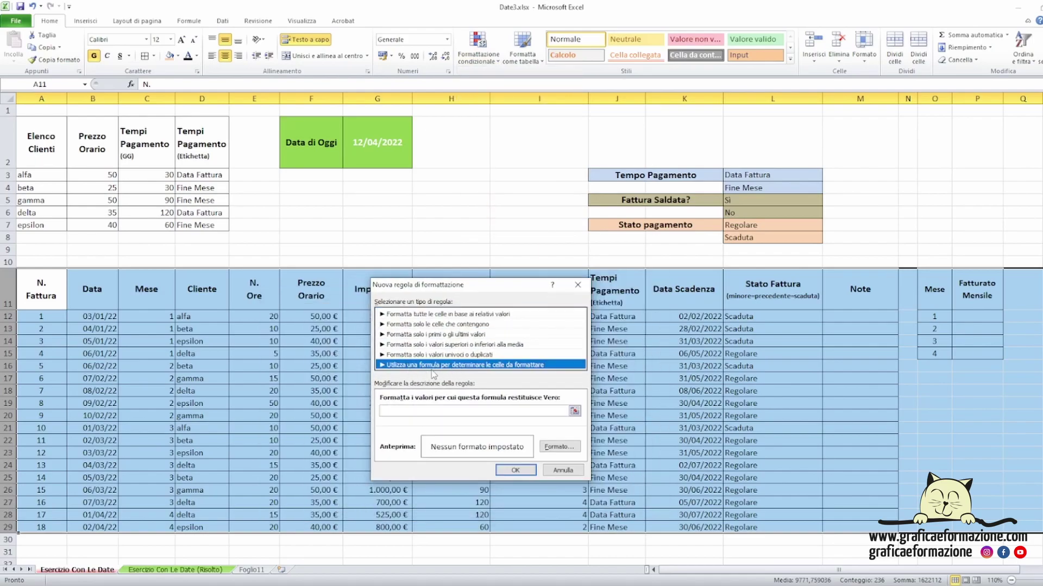
left_click(406, 412)
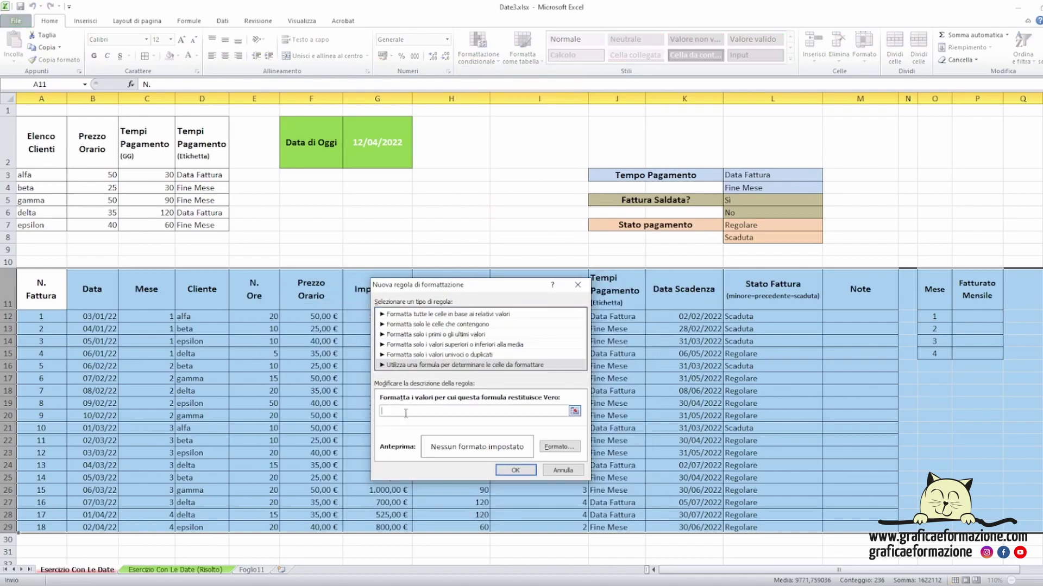
left_click(759, 290)
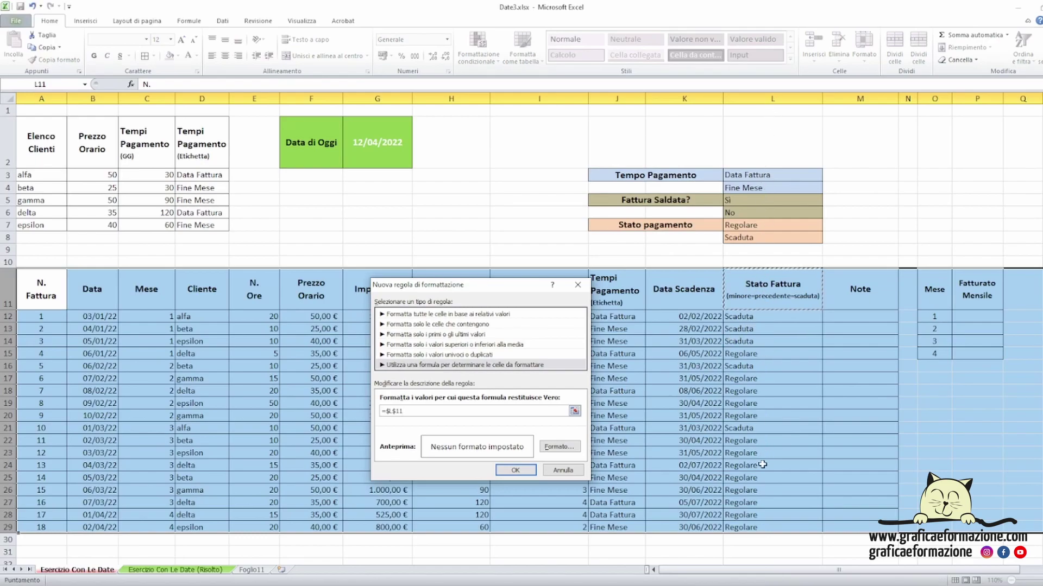
left_click(419, 410)
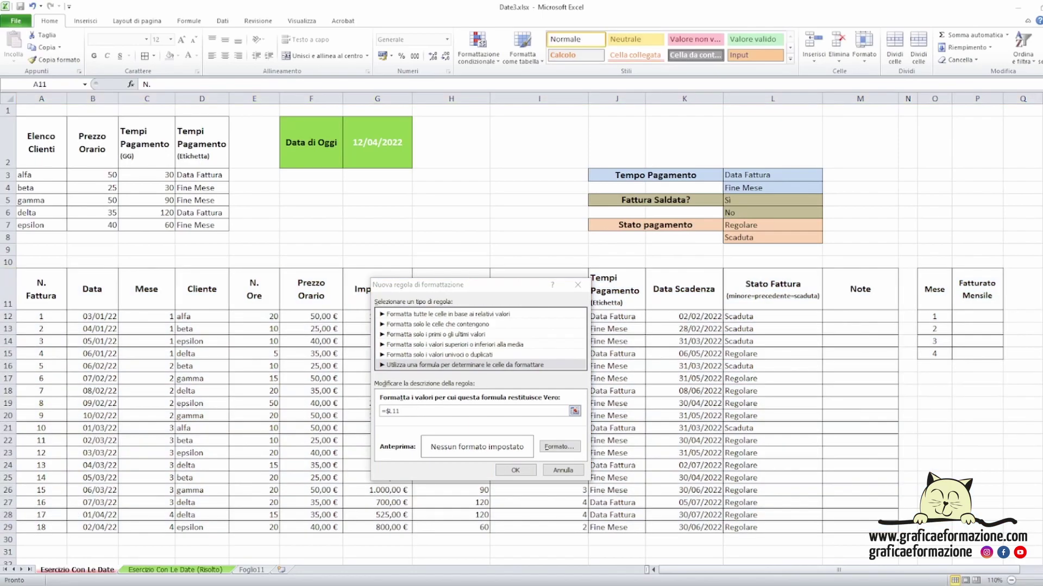
left_click(390, 411)
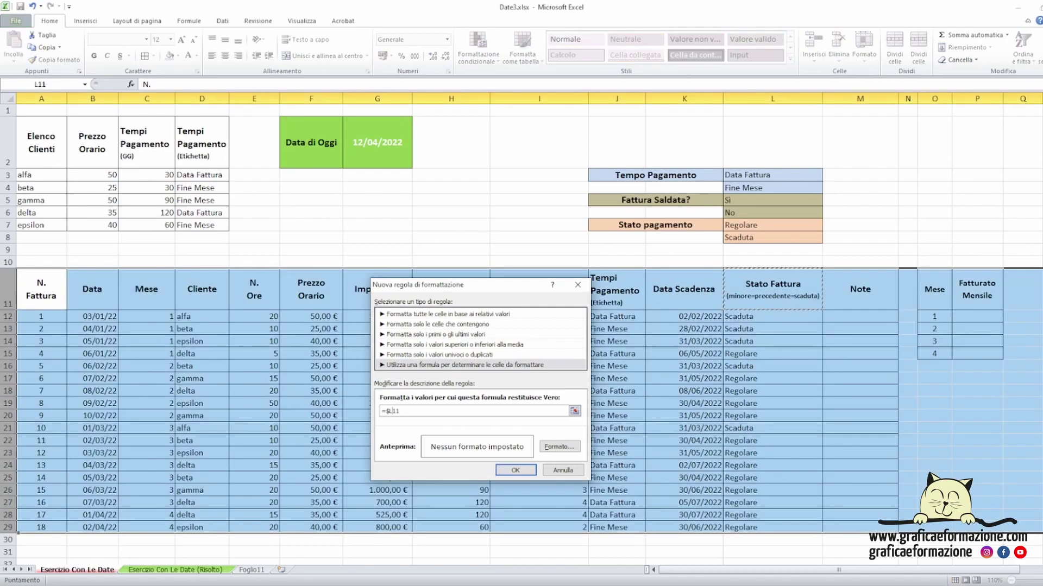
left_click(467, 412)
key("Left")
key("Left")
type("=")
left_click(748, 237)
Give the rule a pink fill and confirm it
left_click(559, 446)
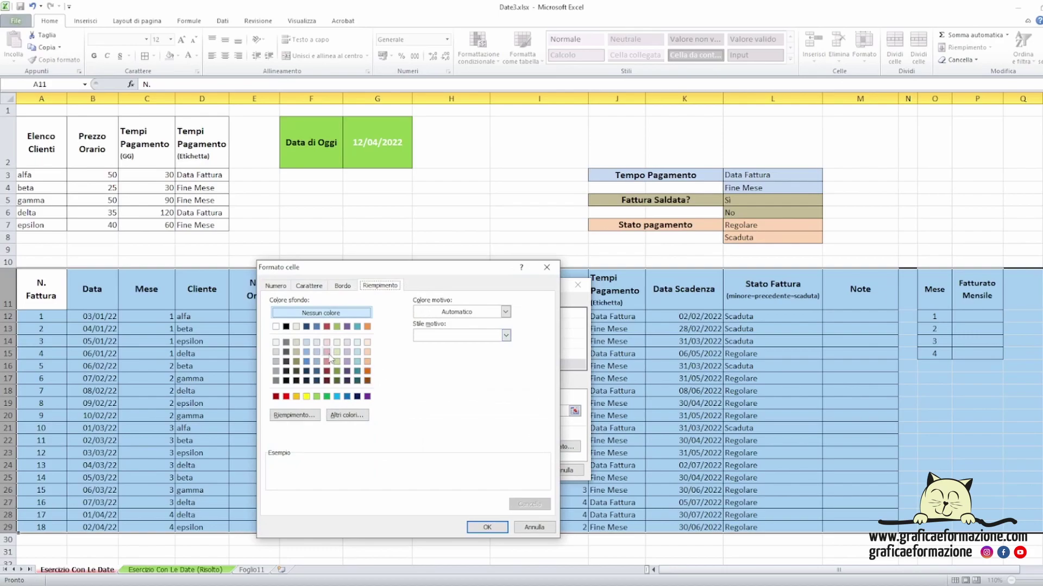
left_click(327, 352)
left_click(487, 527)
left_click(523, 470)
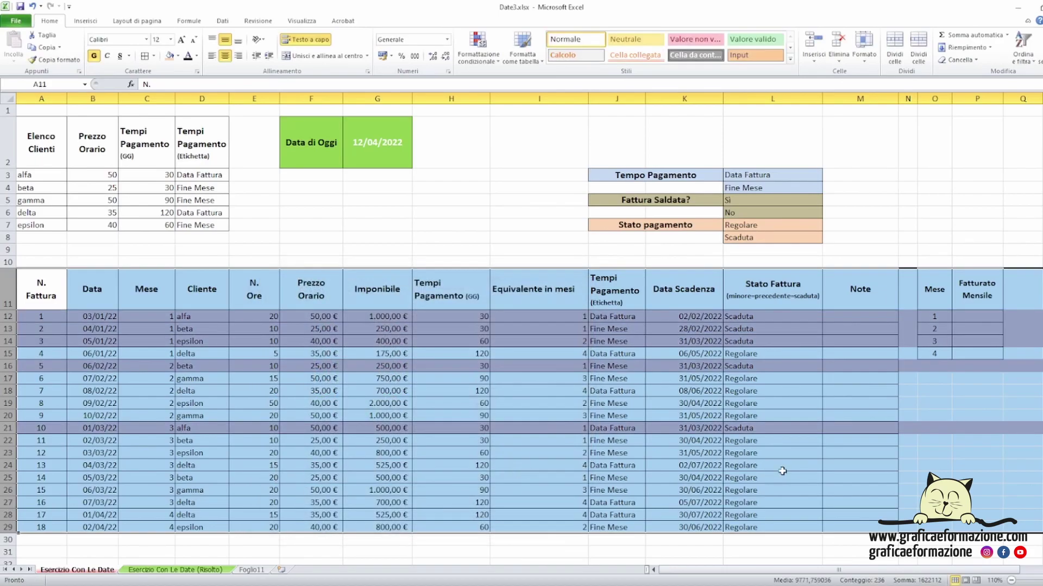
left_click(835, 480)
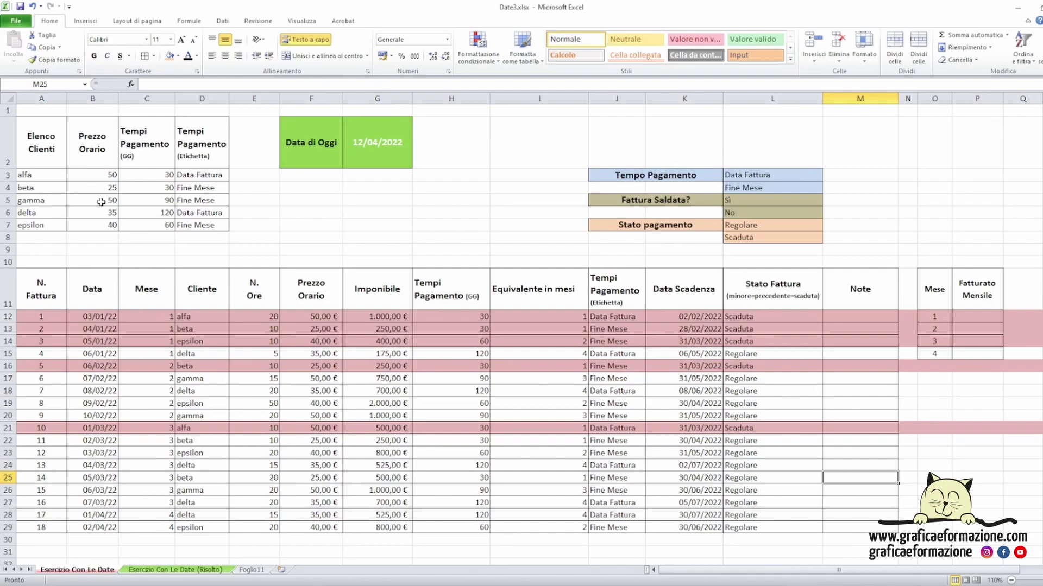
left_click(102, 176)
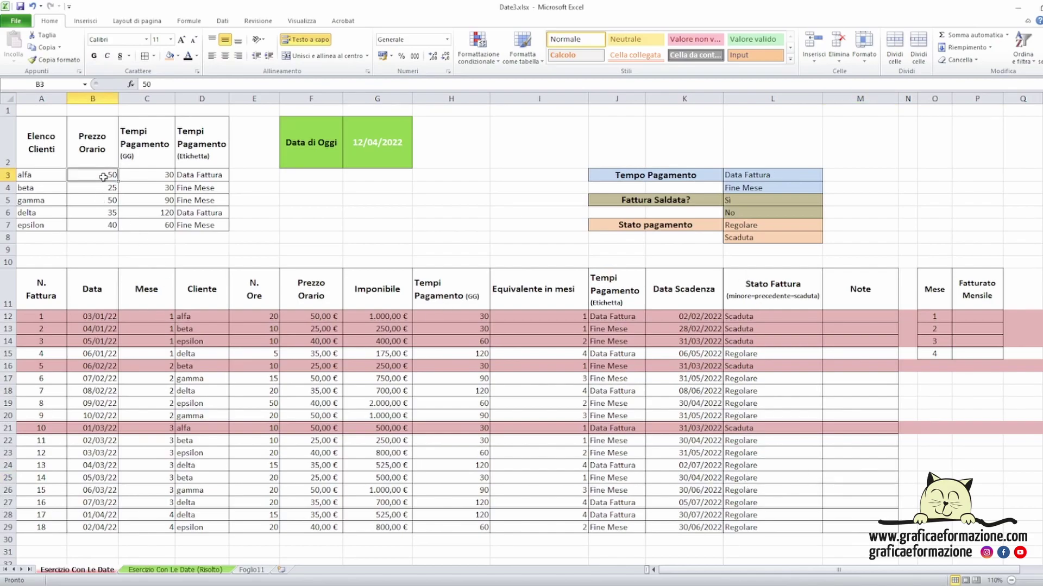
left_click(163, 174)
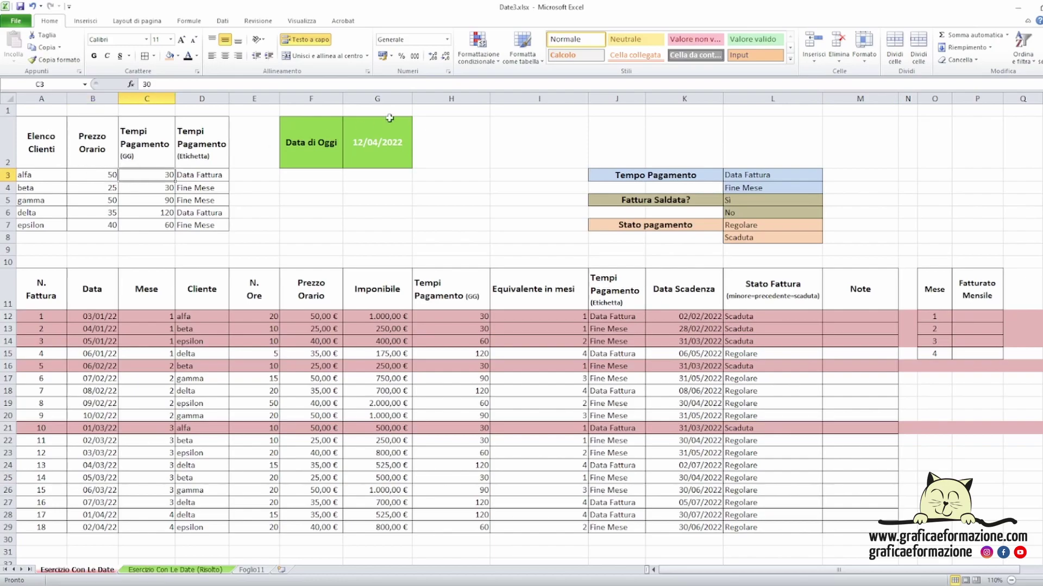
type("365")
key("Return")
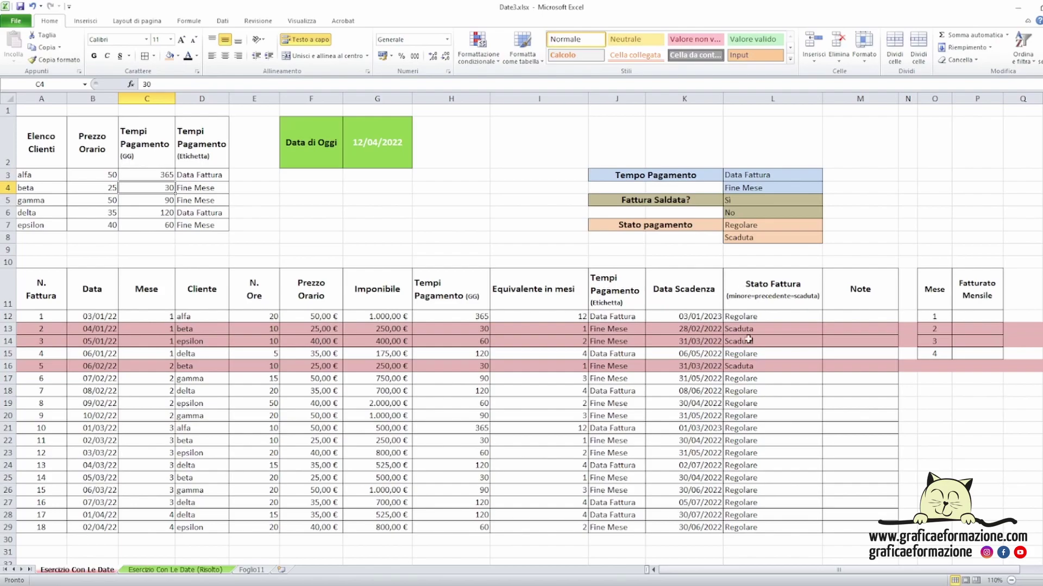
left_click(32, 6)
left_click(967, 402)
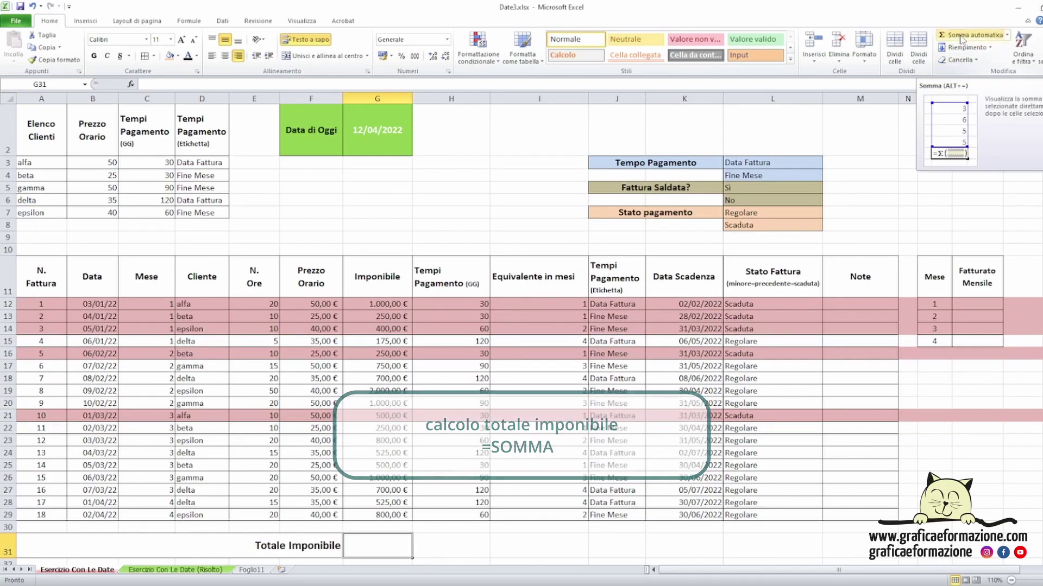
AutoSum G12:G29 into G31, giving 12.125,00 €
left_click(960, 36)
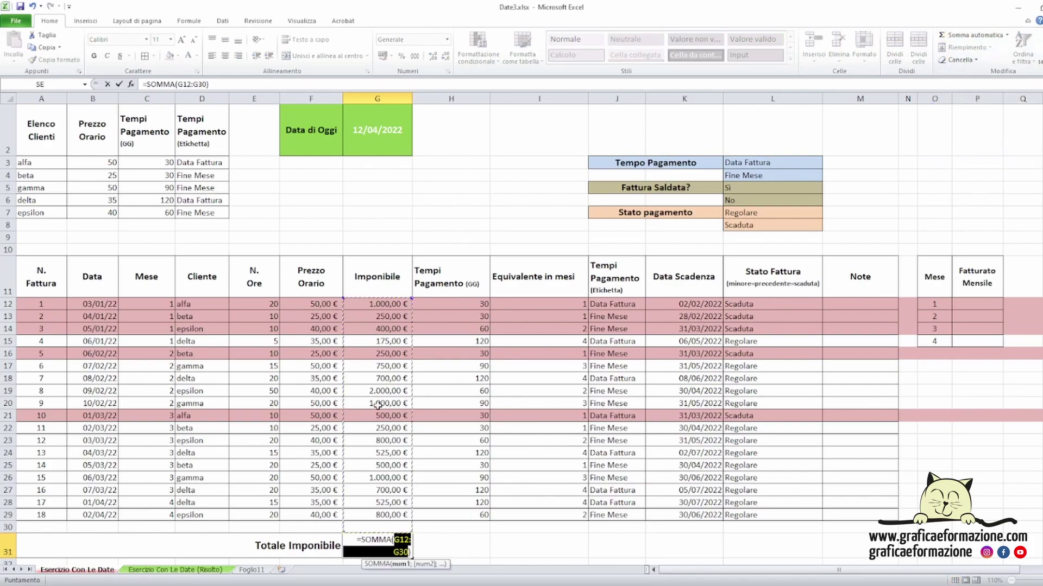
left_click_drag(383, 303, 381, 514)
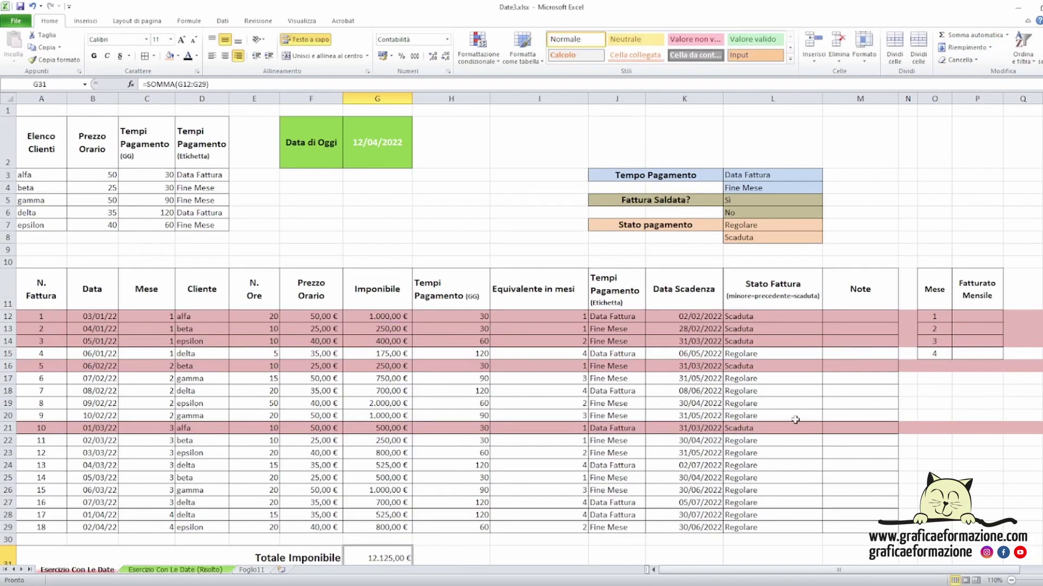
left_click(992, 320)
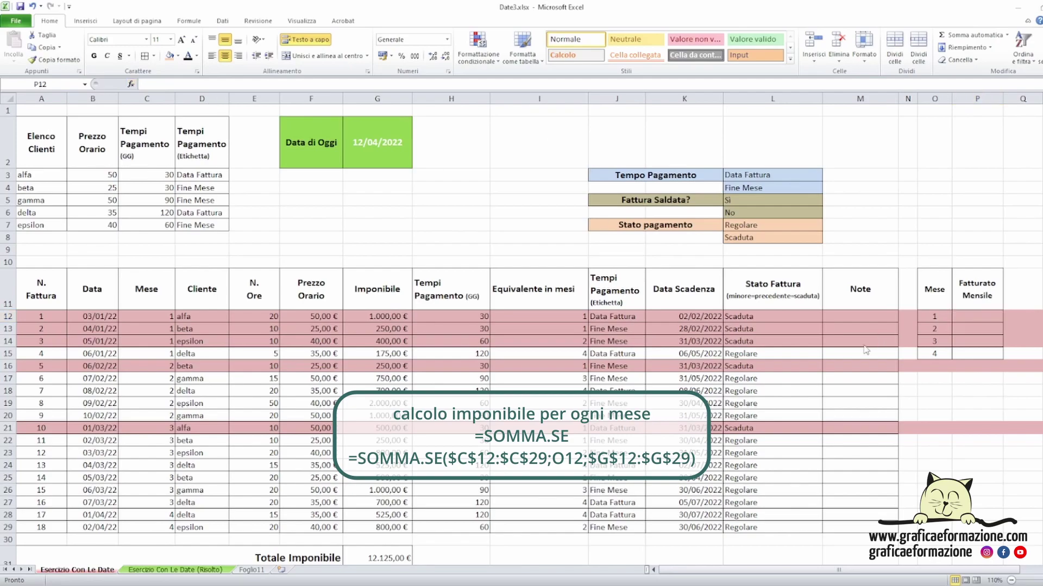
Start SOMMA.SE in P12 with criteria range $C$12:$C$29 and criterion O12
left_click(975, 320)
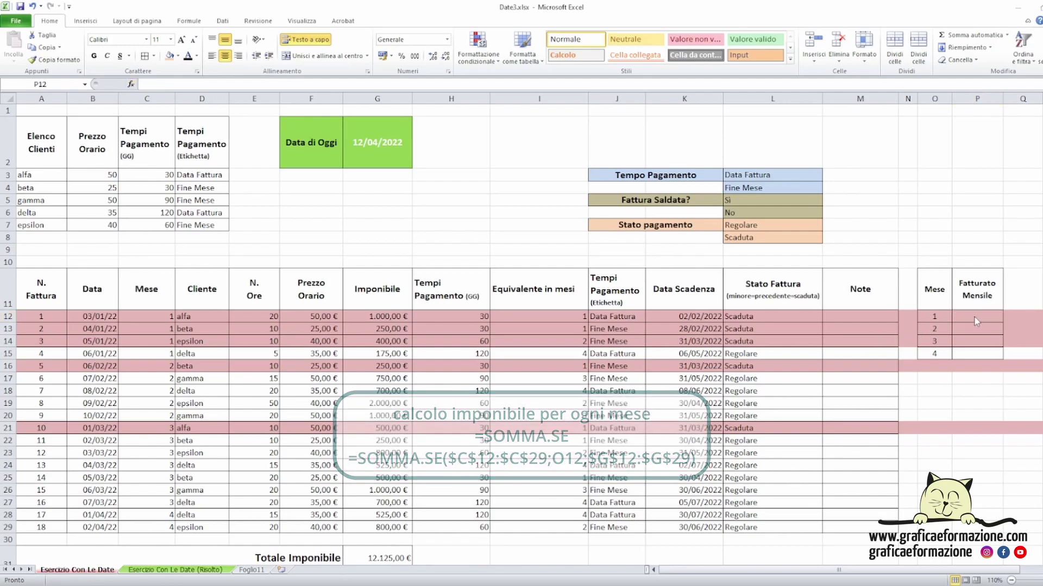
left_click(131, 84)
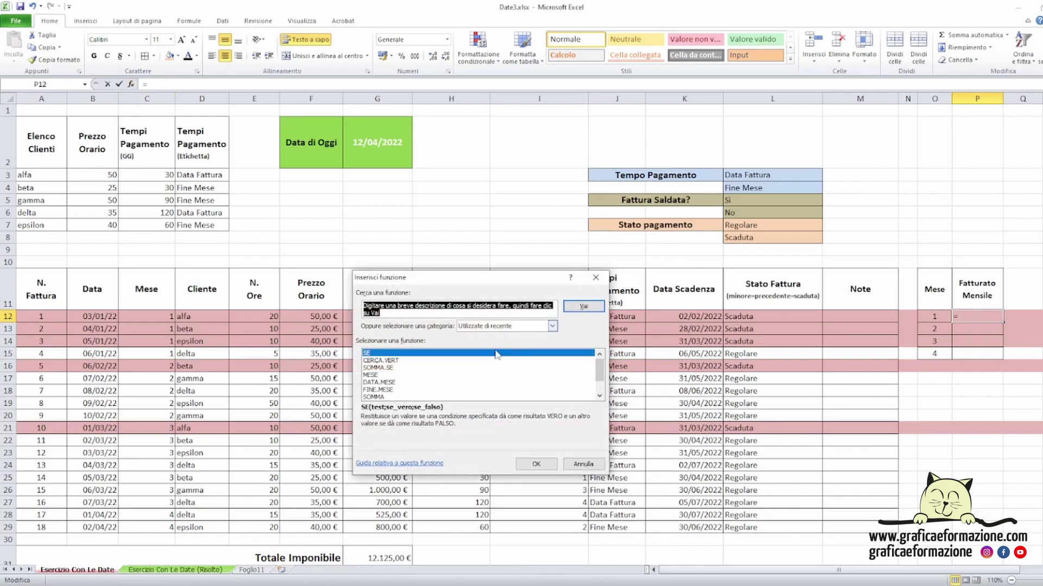
double_click(376, 368)
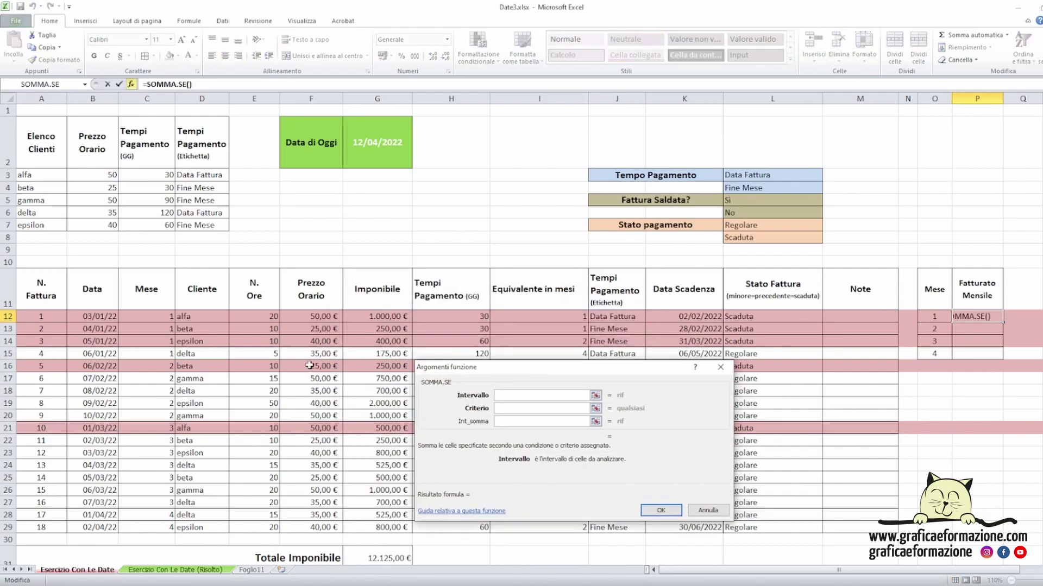
left_click_drag(147, 316, 146, 527)
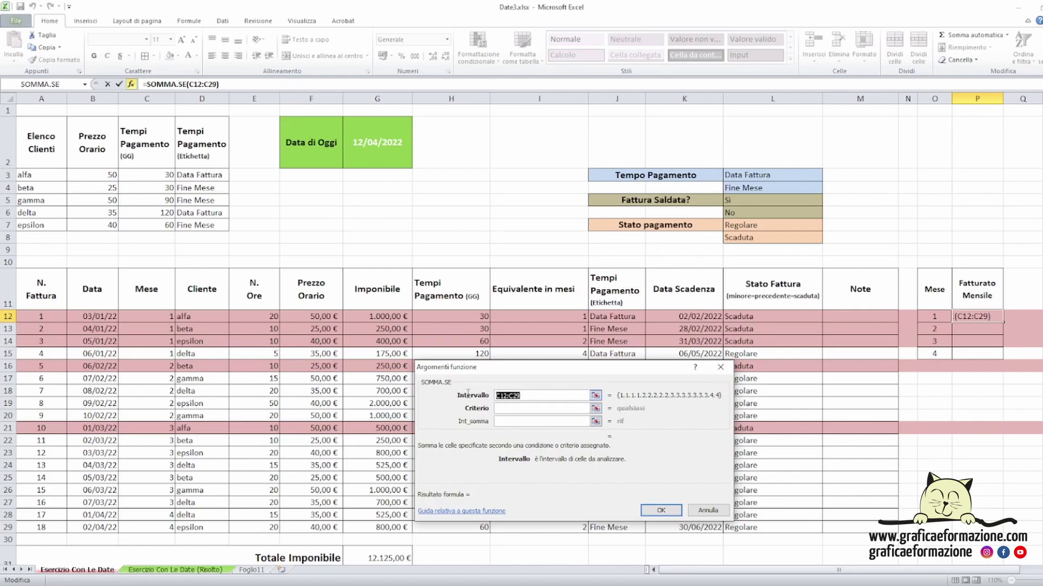
key("F4")
left_click(512, 408)
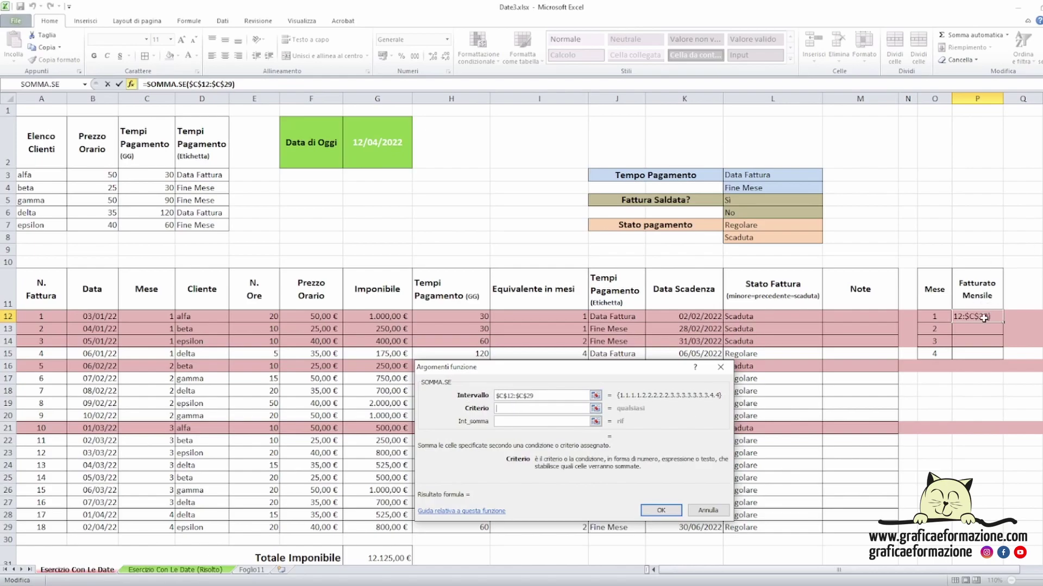
left_click(935, 315)
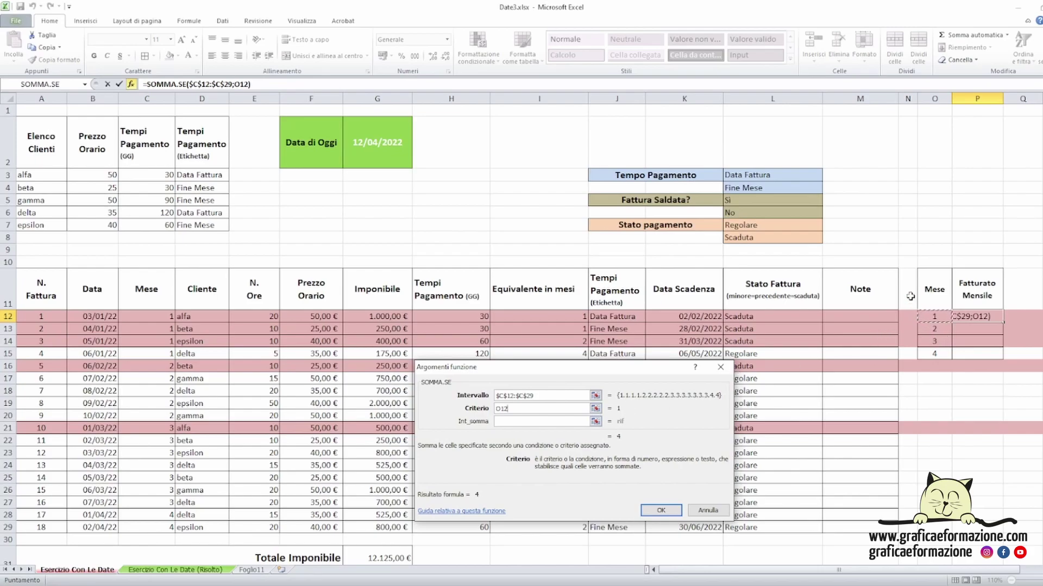
Set sum range $G$12:$G$29, apply Accounting format and fill down to P15
left_click(562, 422)
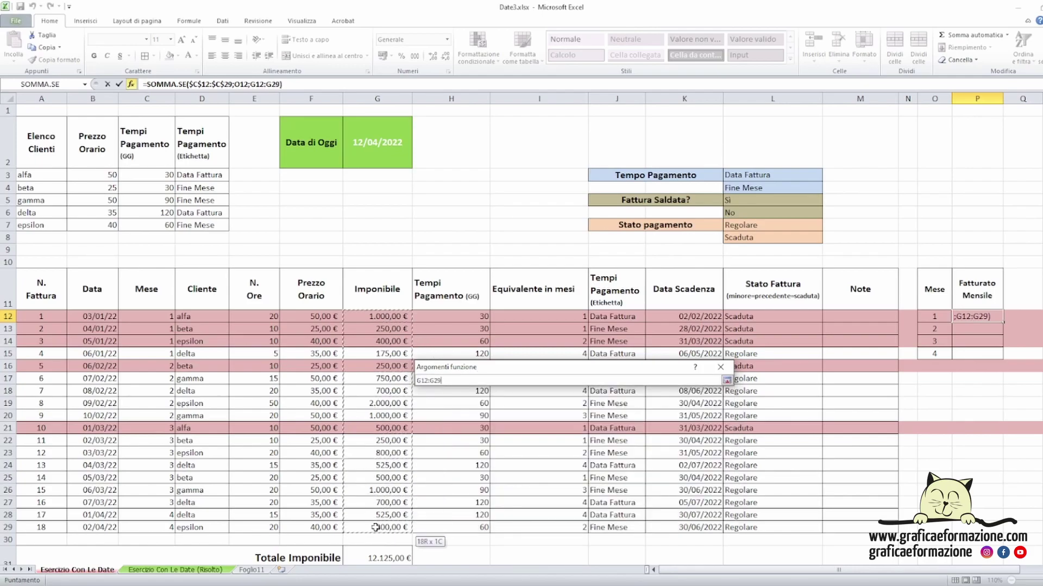
left_click_drag(377, 418, 378, 527)
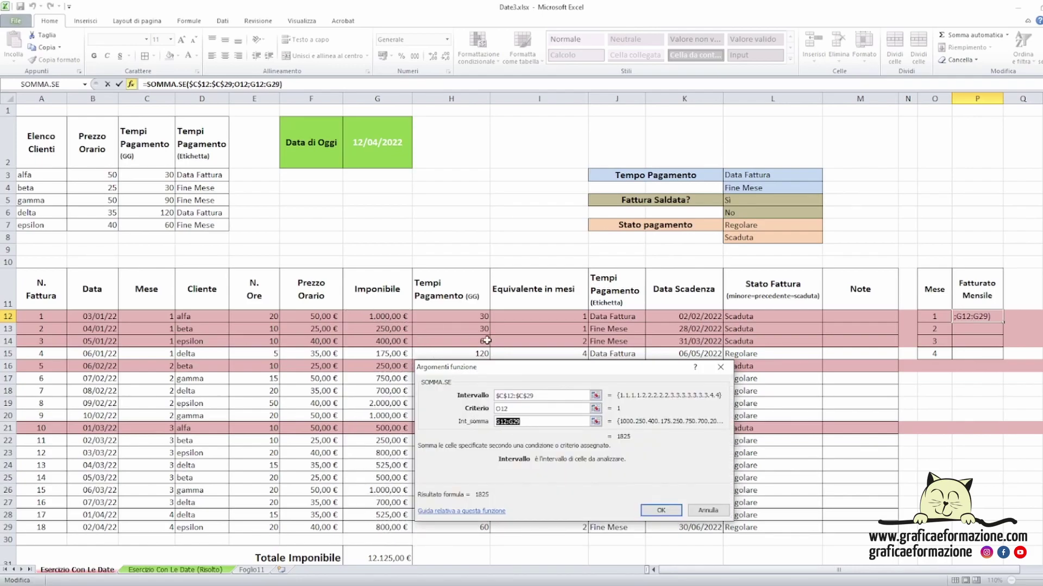
key("F4")
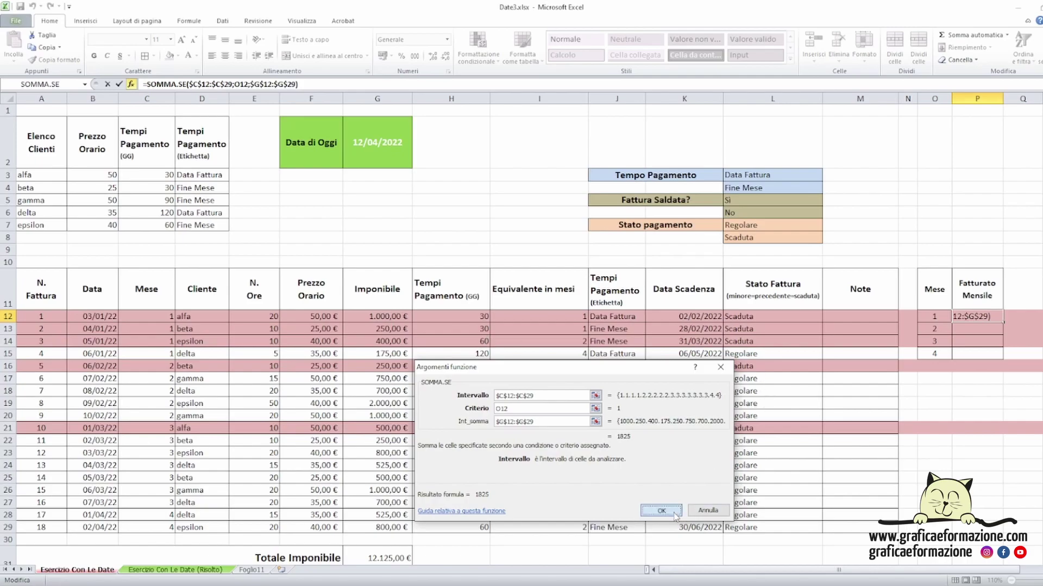
left_click(660, 510)
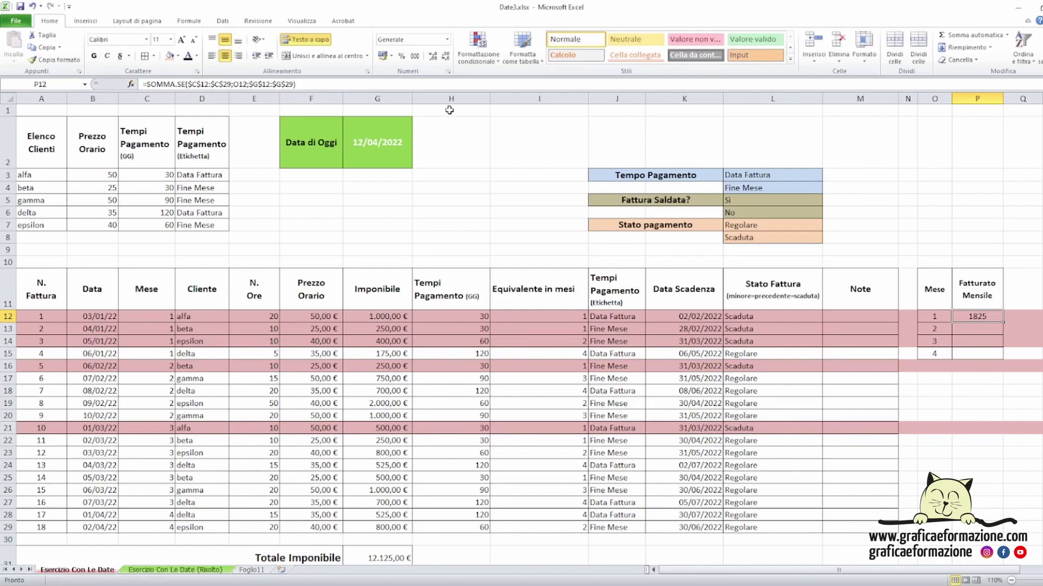
left_click(383, 55)
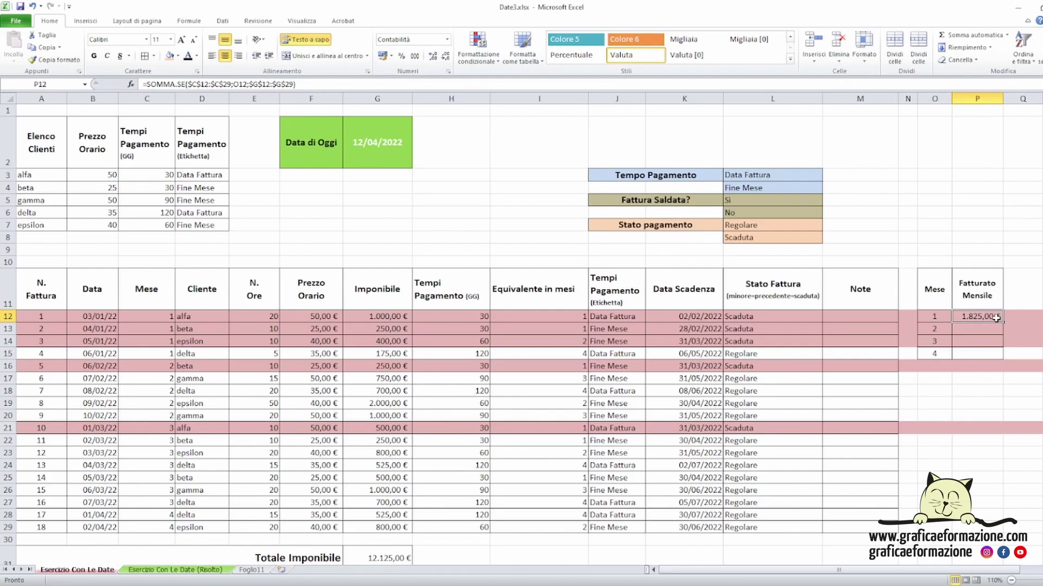
left_click_drag(1002, 321, 1002, 355)
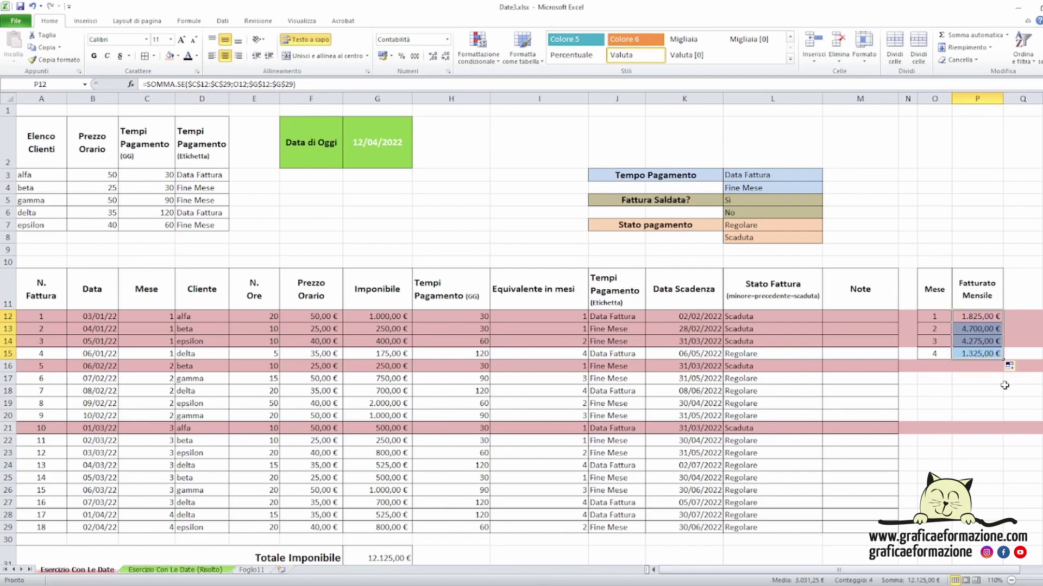
Sum the monthly totals P12:P15 into P17
left_click(977, 382)
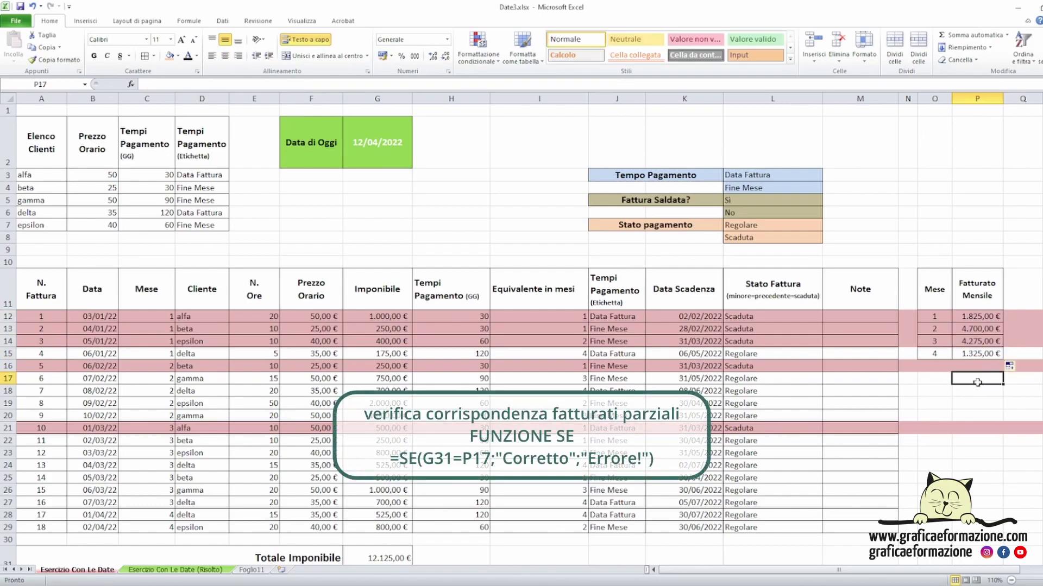
left_click(972, 35)
left_click_drag(977, 316, 974, 356)
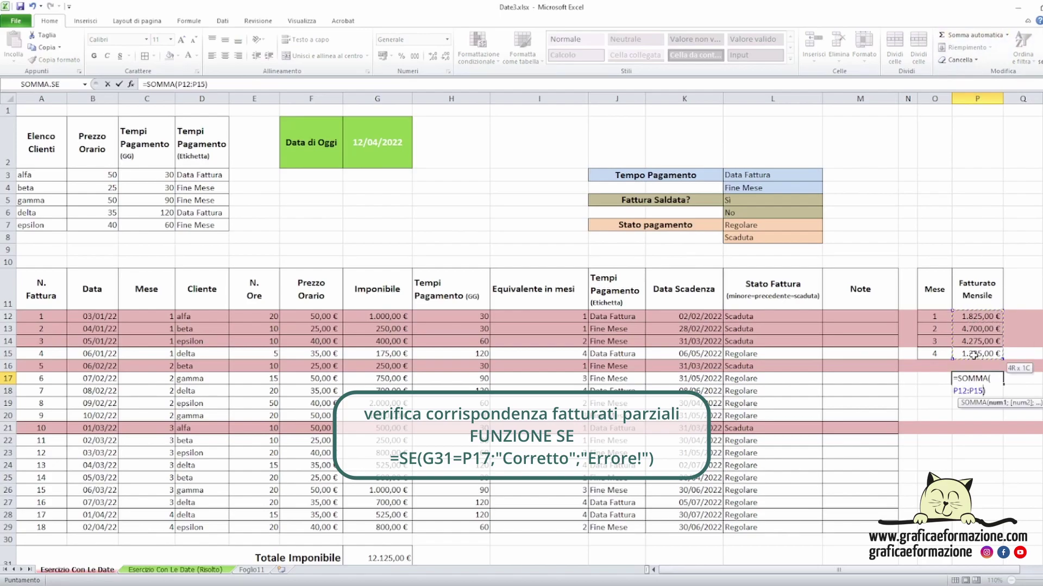
key("Return")
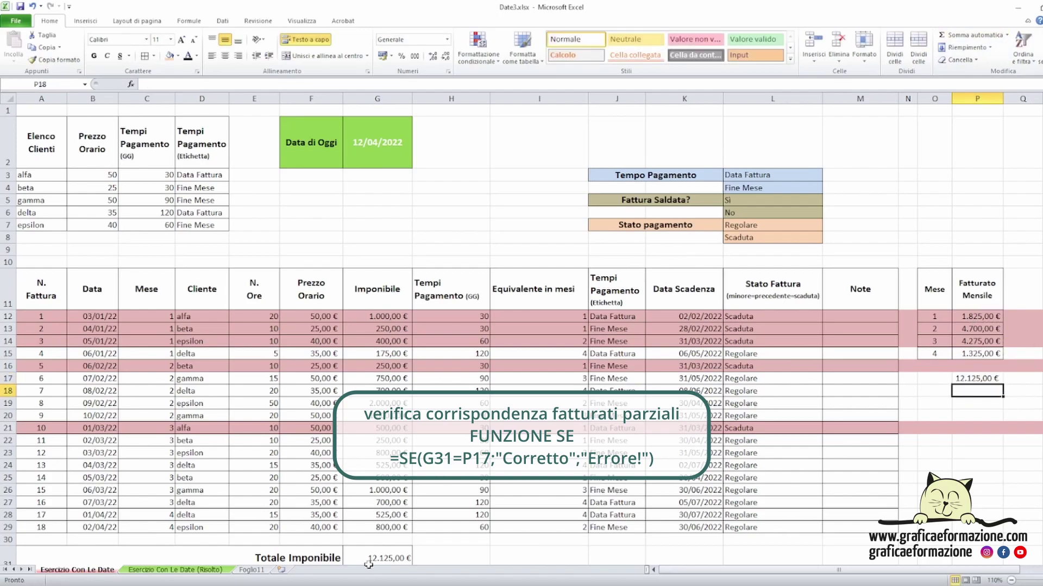
left_click(380, 552)
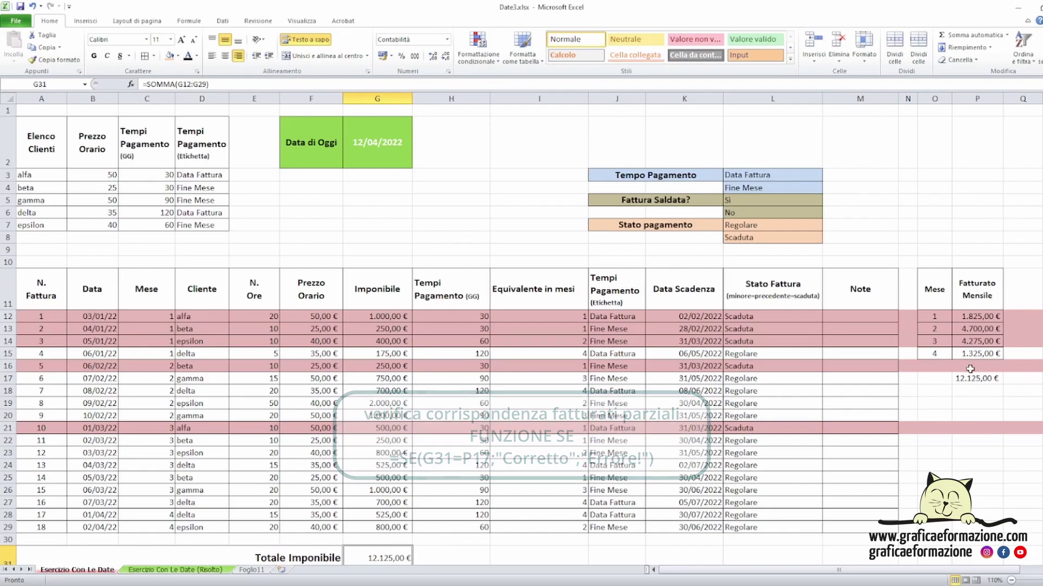
Insert =SE(G31=P17;"Corretto";"Errore!") in P19
left_click(975, 404)
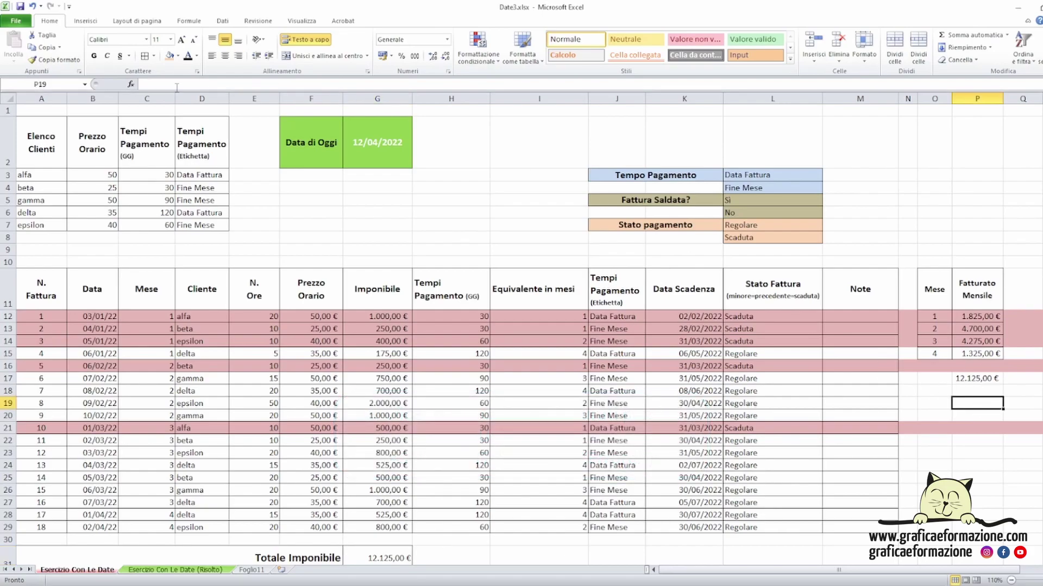
left_click(131, 85)
double_click(475, 429)
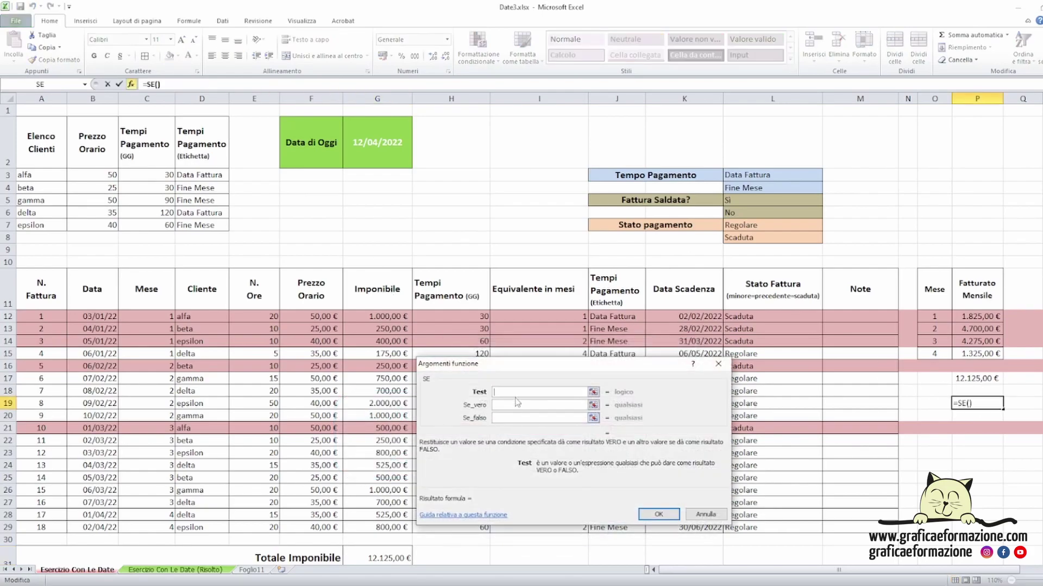
left_click(396, 556)
type("=")
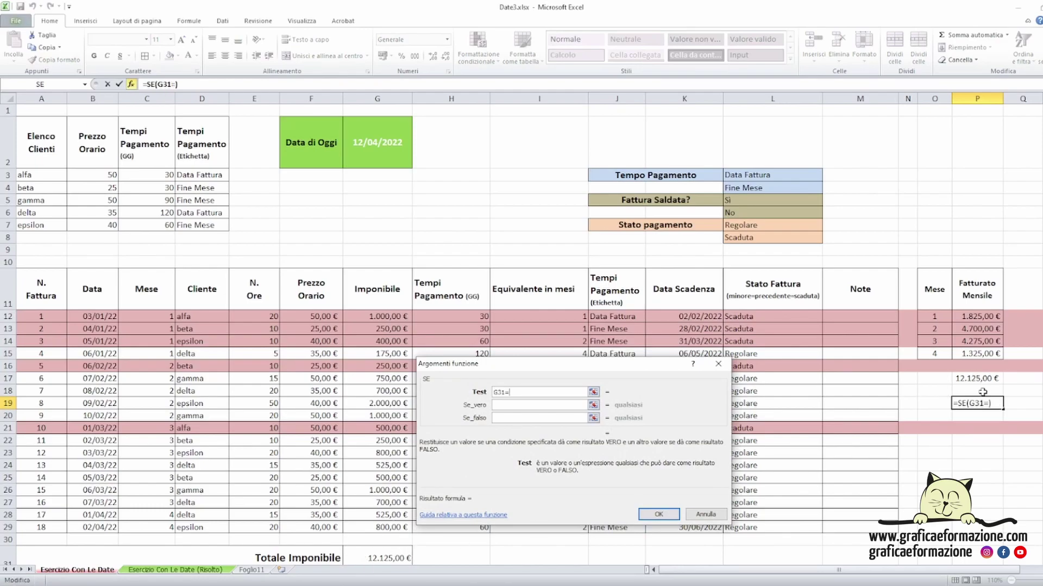
left_click(982, 380)
left_click(521, 405)
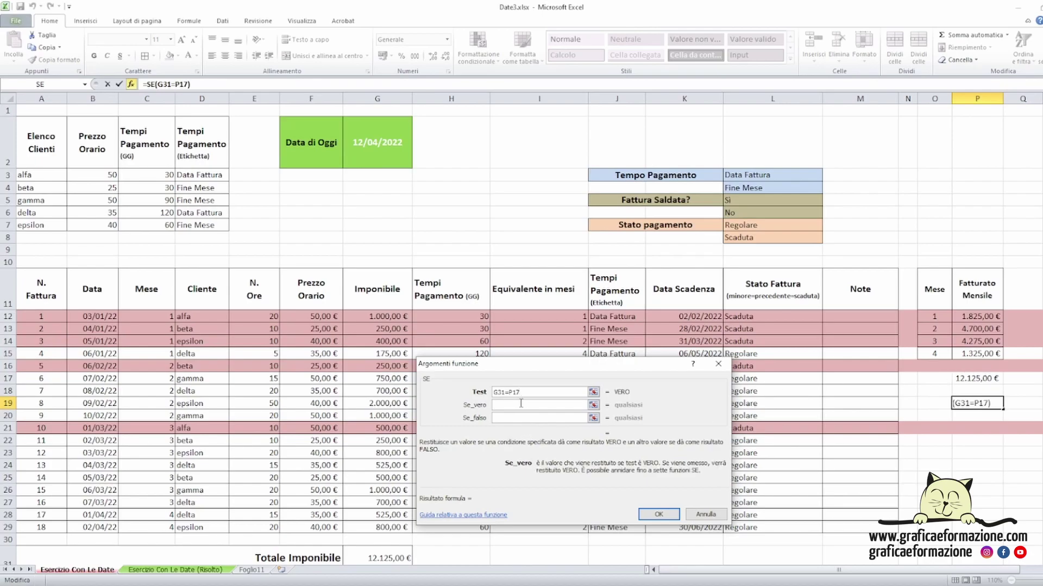
type("Corretto")
key("Tab")
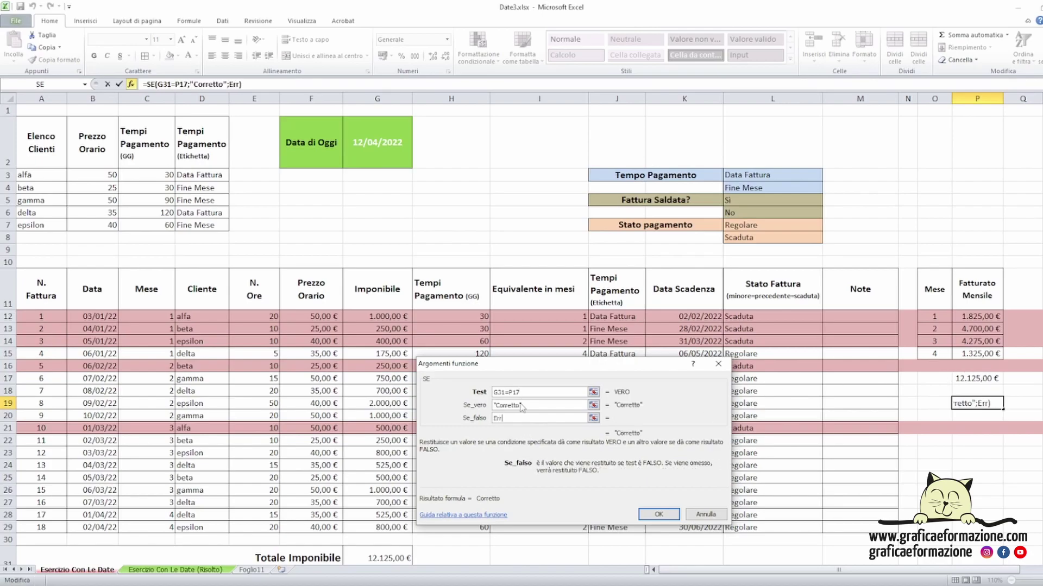
type("Errore!")
key("Return")
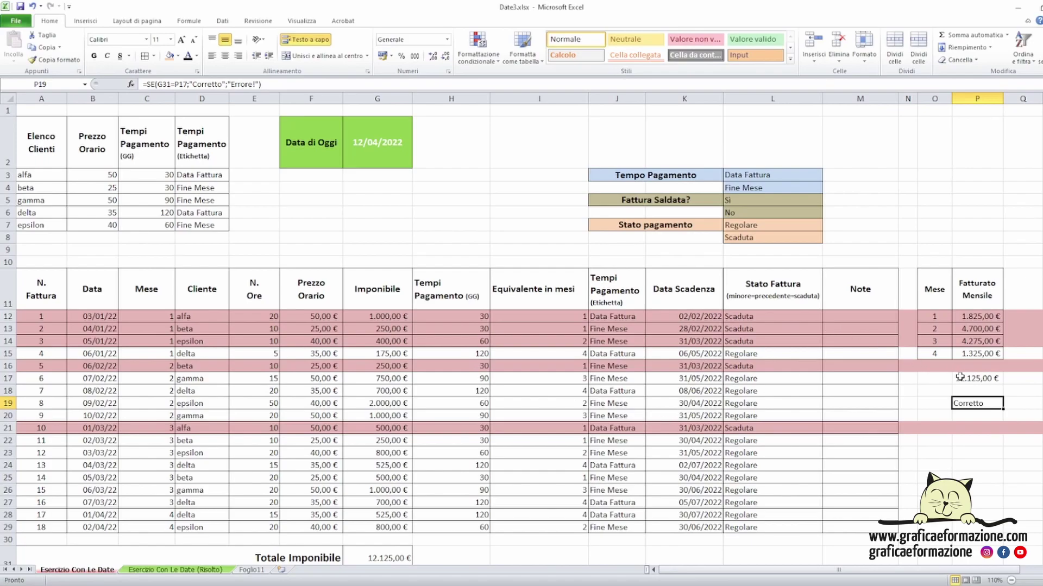
Test the check by entering 46465 in P17, then undo it
left_click(956, 376)
type("46465")
key("Return")
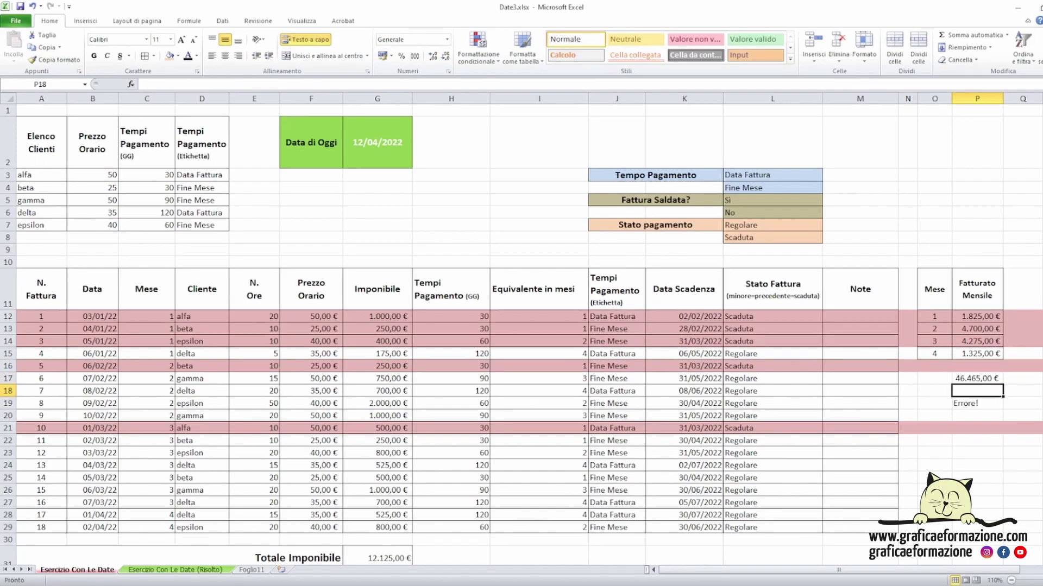
key("ctrl+z")
left_click(877, 291)
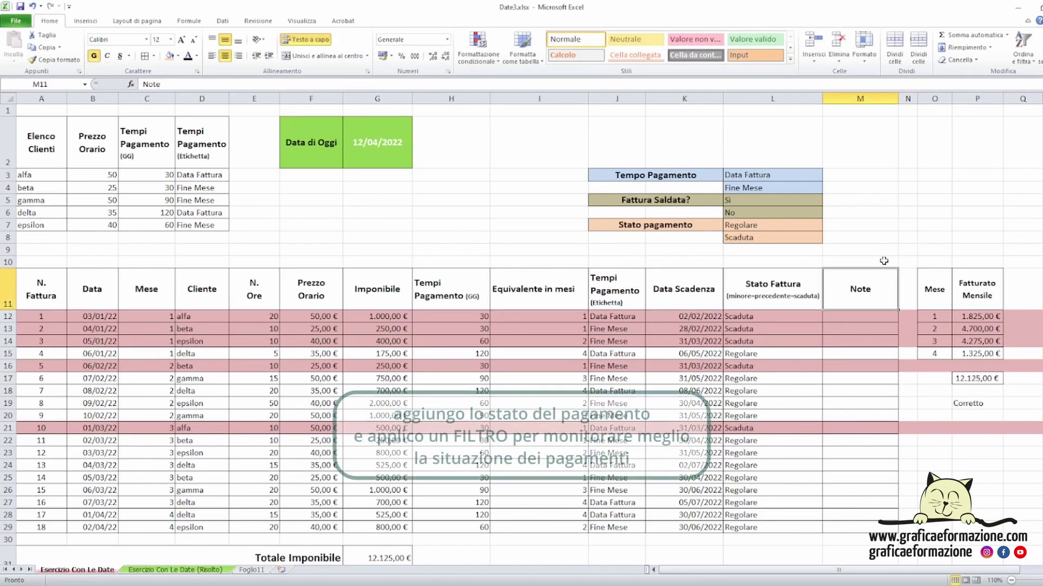
Rename the Note header in M11 to 'Stato Pagamento'
key("Delete")
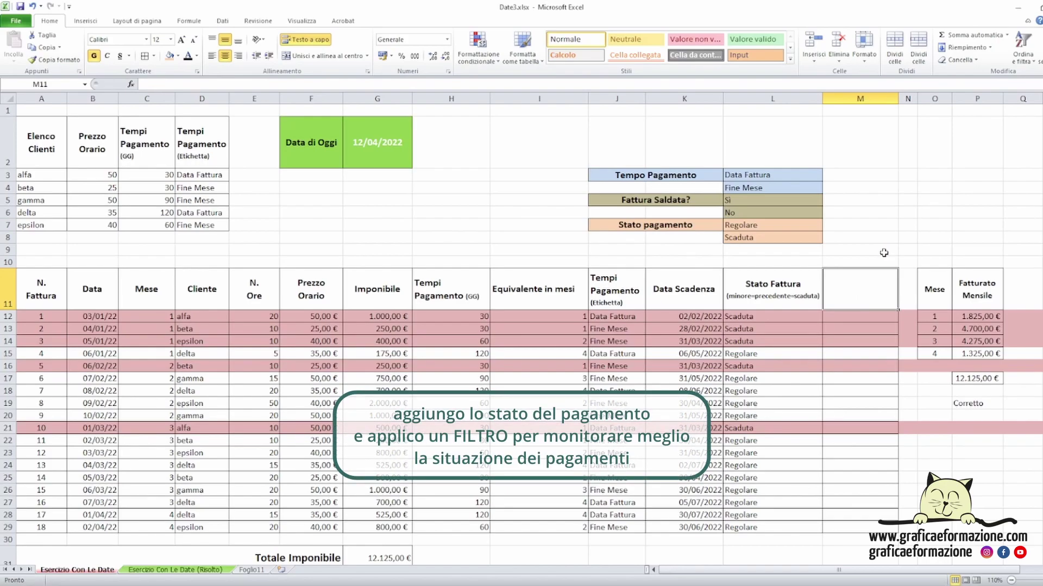
type("Stato Pagwmnto")
left_click_drag(867, 295, 892, 295)
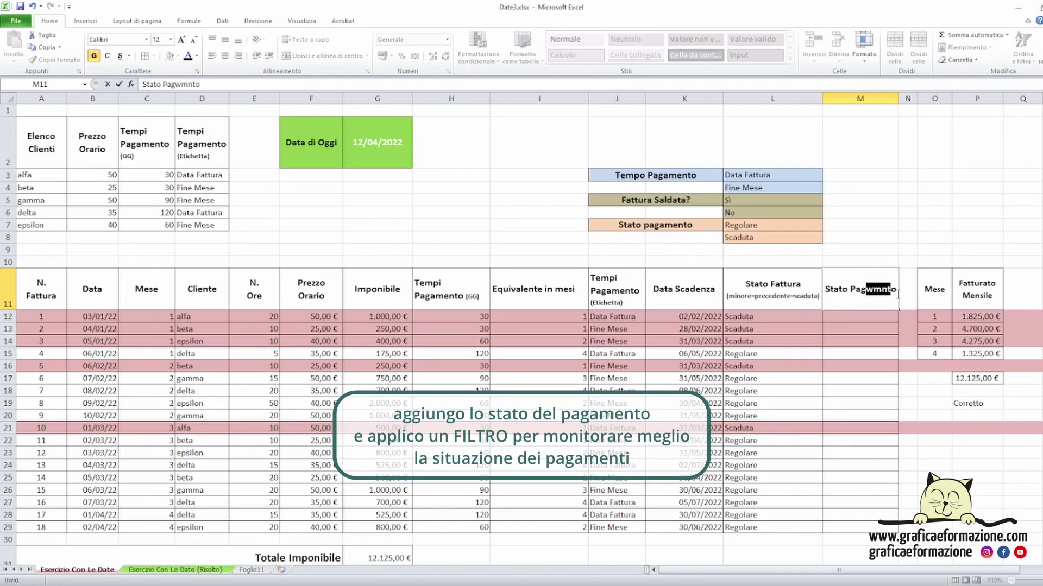
type("amento")
key("Return")
Enter Pagata or Non Pagata for each invoice from M12 downward
left_click_drag(736, 314, 134, 527)
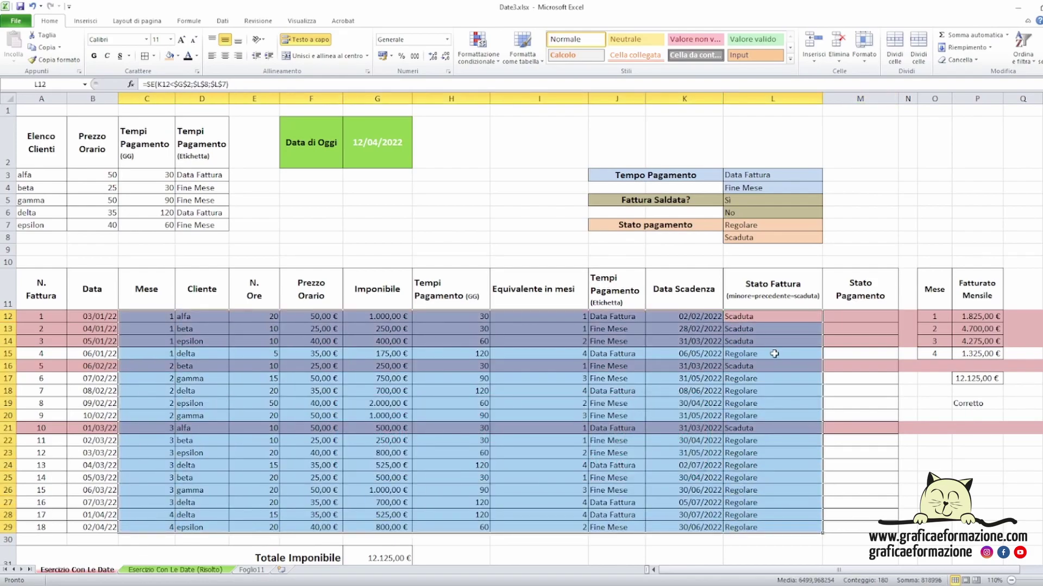
left_click(756, 315)
left_click(869, 318)
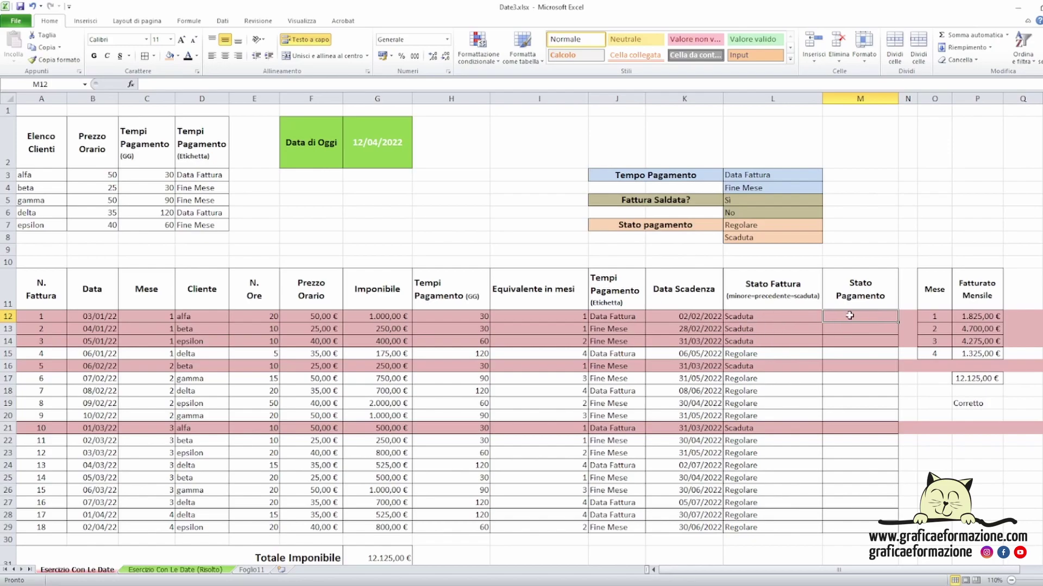
type("Pagata")
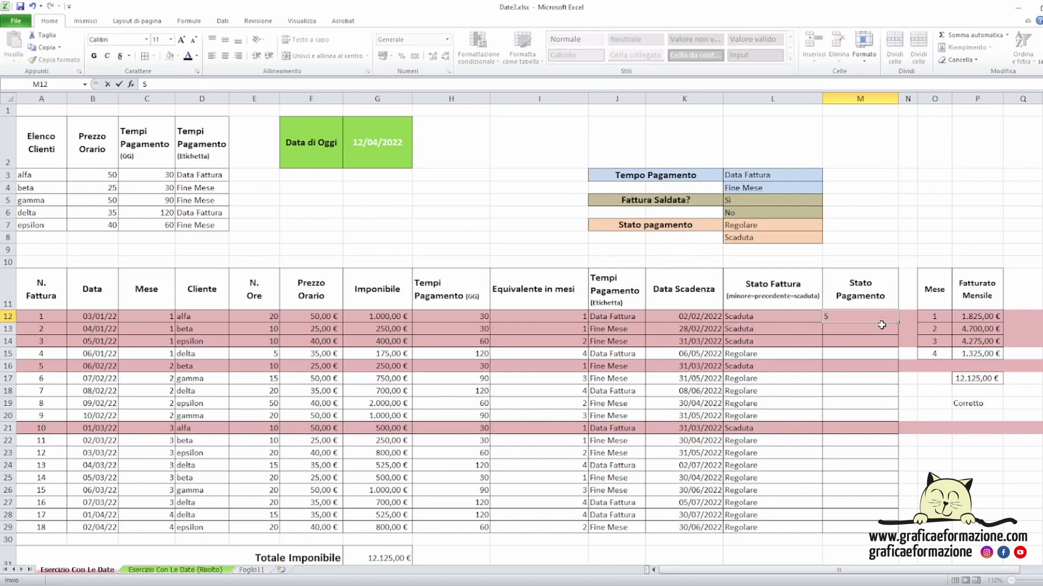
key("Return")
type("Pagata")
left_click(886, 353)
type("Non Pa")
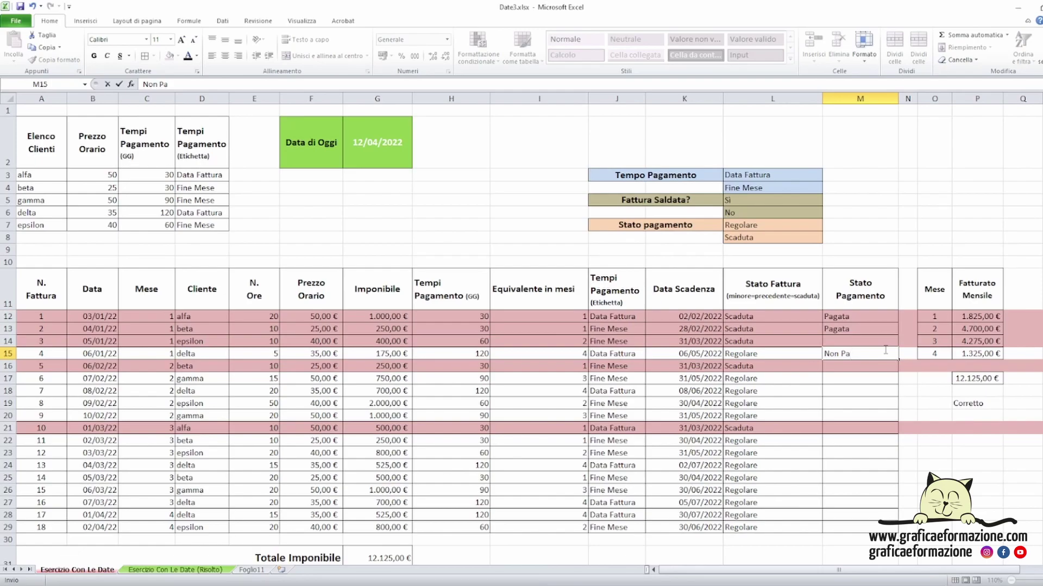
type("gataPagata")
key("Return")
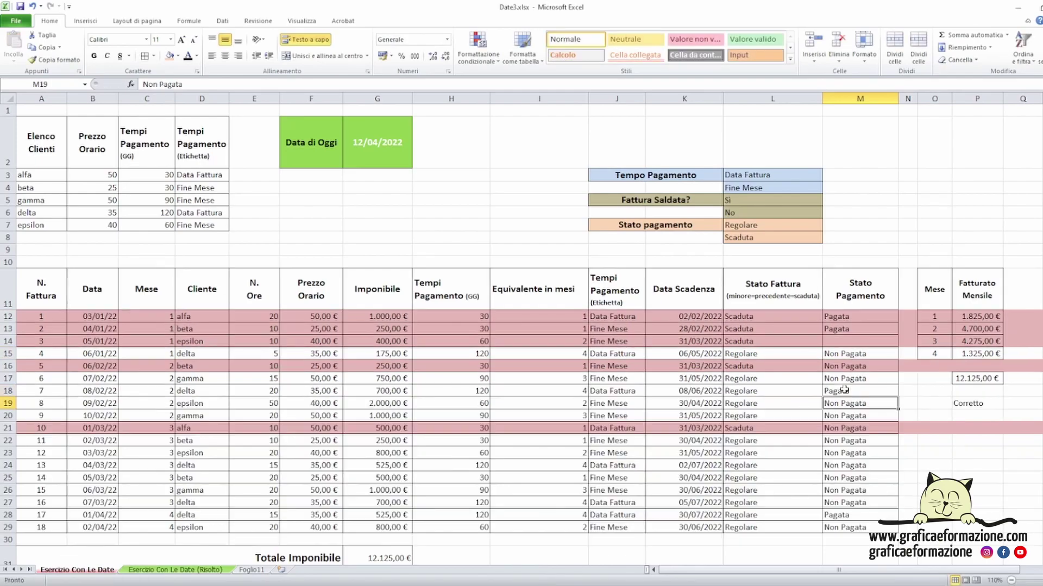
type("Pagat")
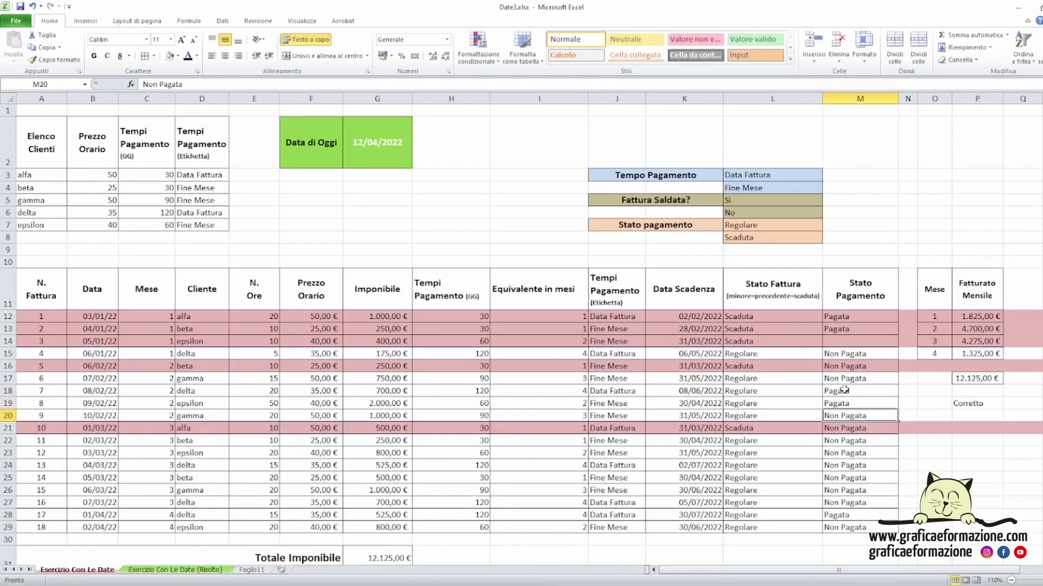
left_click_drag(860, 289, 41, 289)
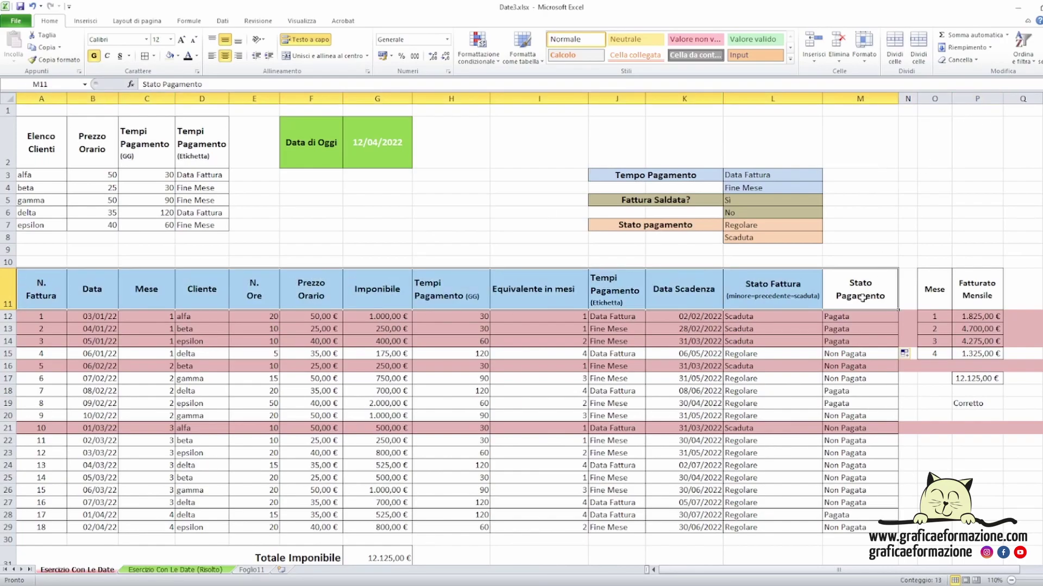
Turn on filters for the header row and filter Stato Pagamento to Non Pagata
left_click(1023, 47)
left_click(983, 114)
left_click(885, 202)
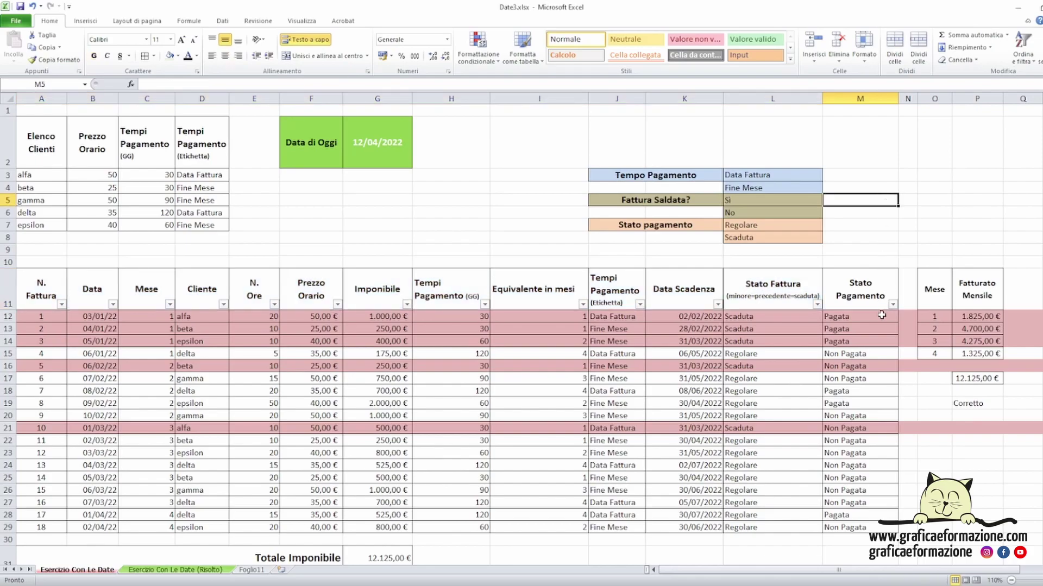
left_click(893, 305)
left_click(780, 409)
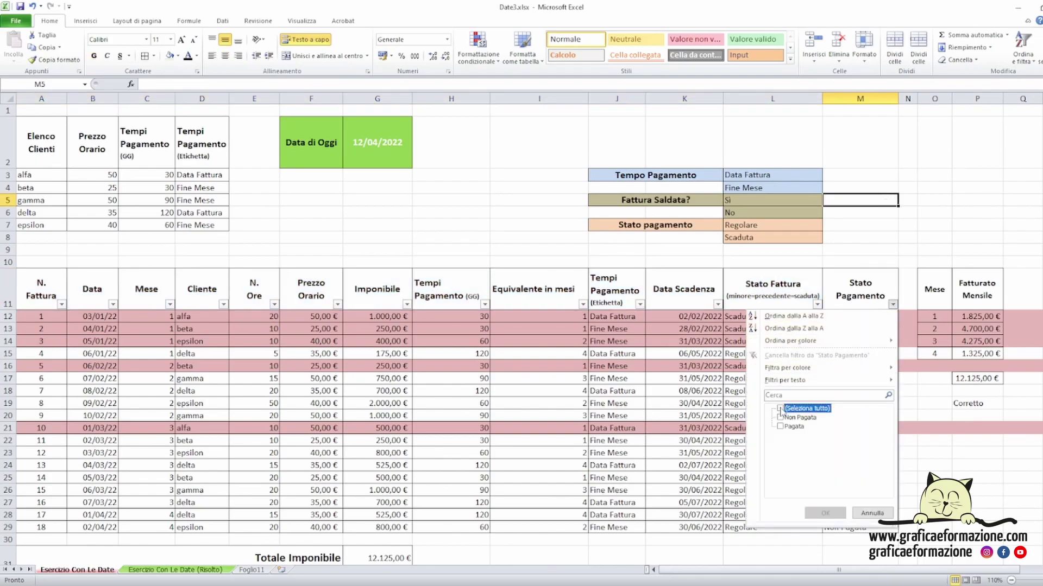
left_click(780, 418)
left_click(824, 513)
Filter Stato Fattura to show only Scaduta invoices
left_click(907, 403)
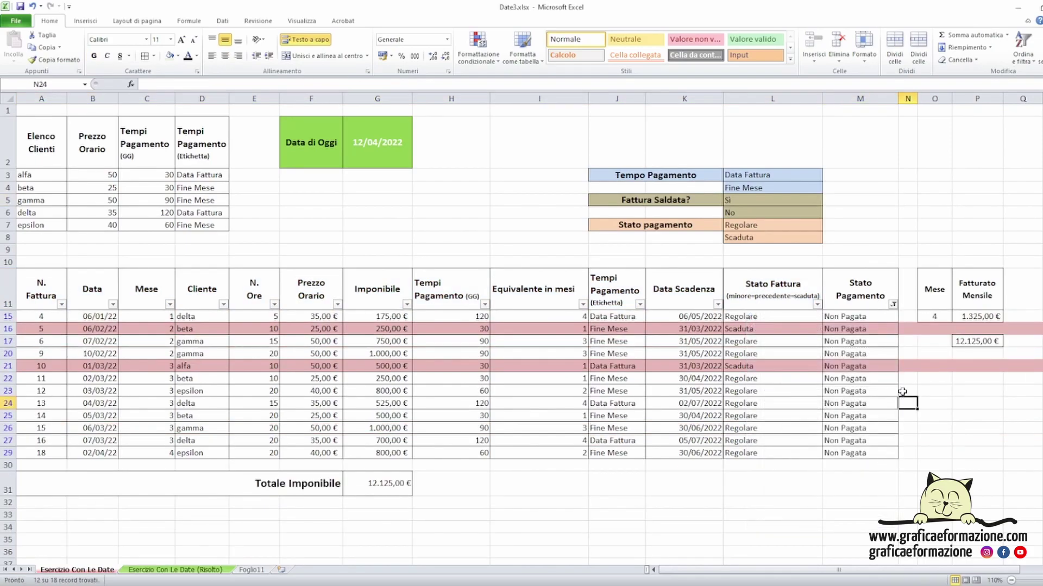
left_click(817, 305)
left_click(705, 408)
left_click(704, 426)
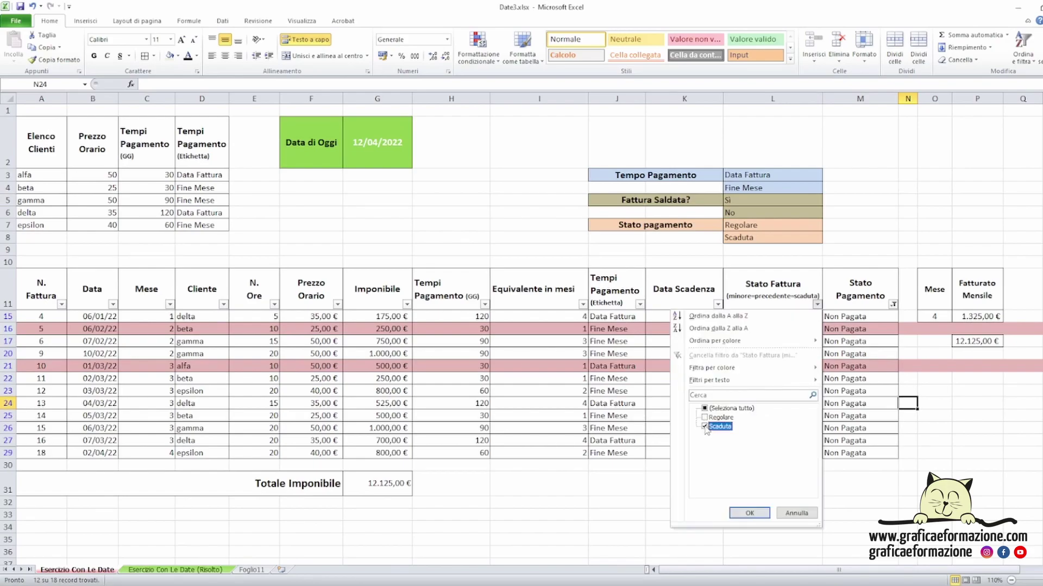
left_click(749, 514)
Highlight the remaining overdue unpaid invoices, numbers 5 and 10
left_click(854, 462)
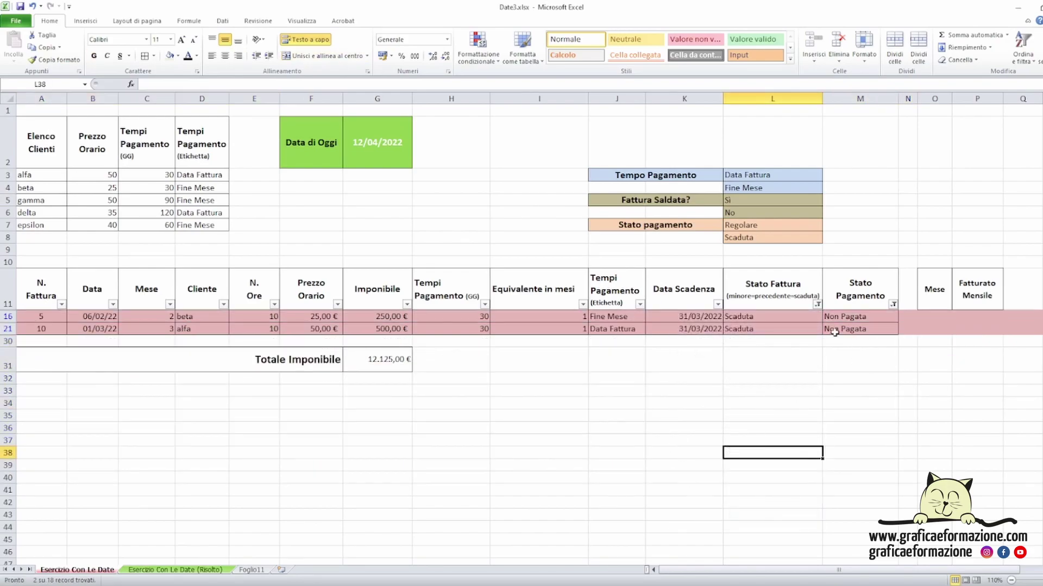
left_click_drag(833, 329, 33, 313)
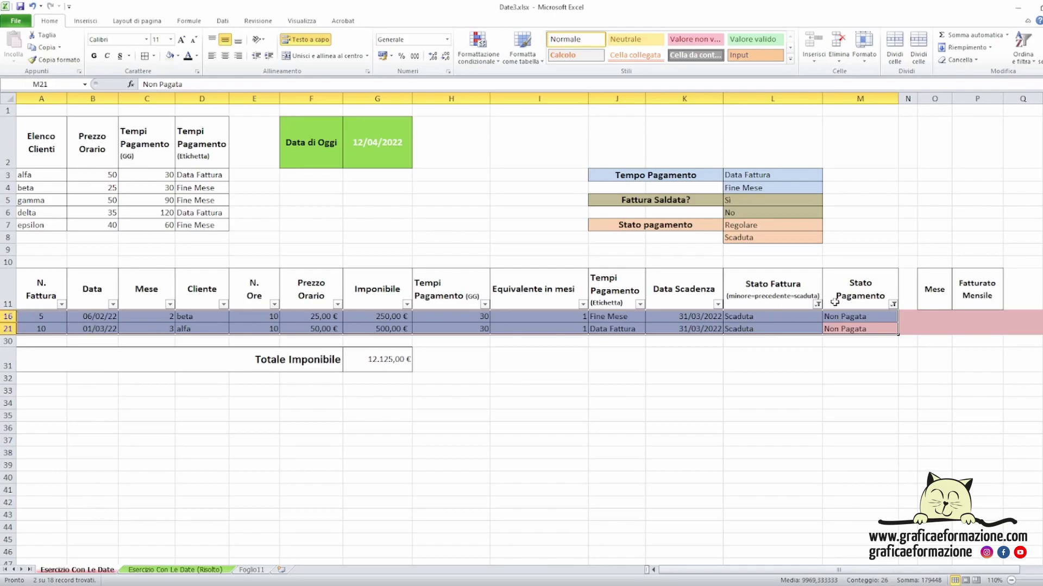
left_click(201, 327)
left_click(47, 318)
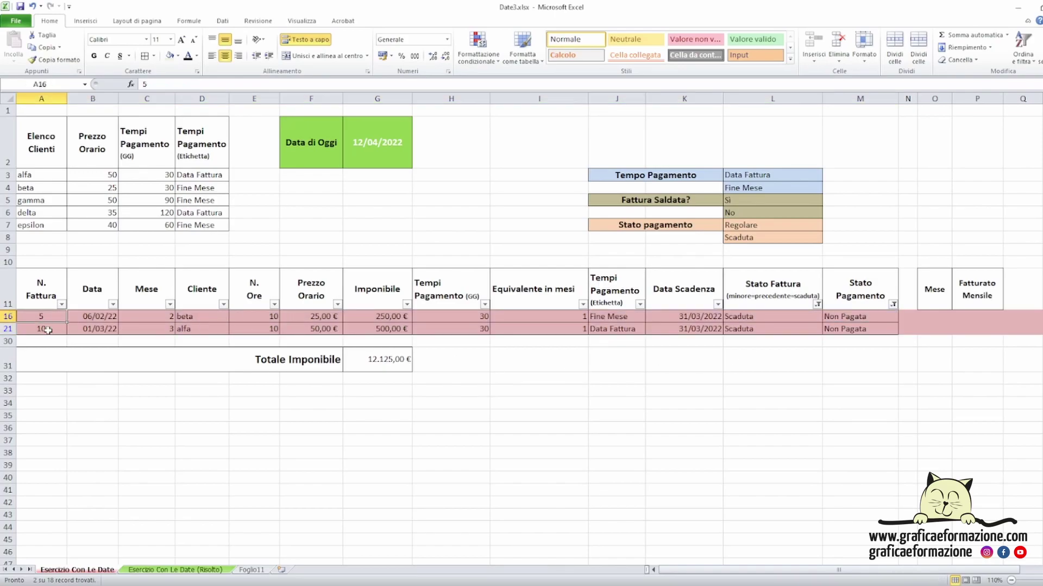
left_click(49, 329)
left_click(785, 452)
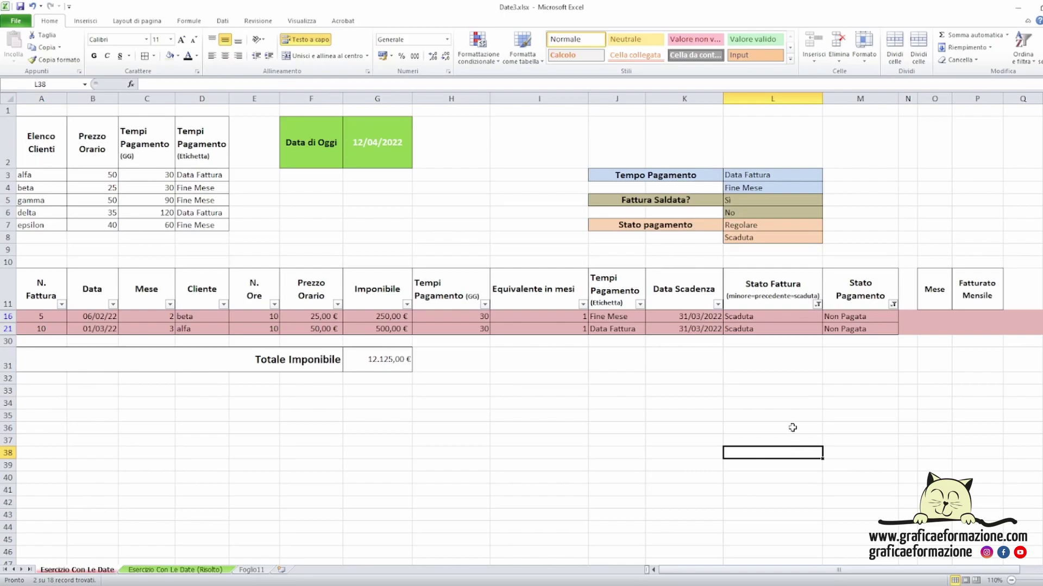
left_click(848, 392)
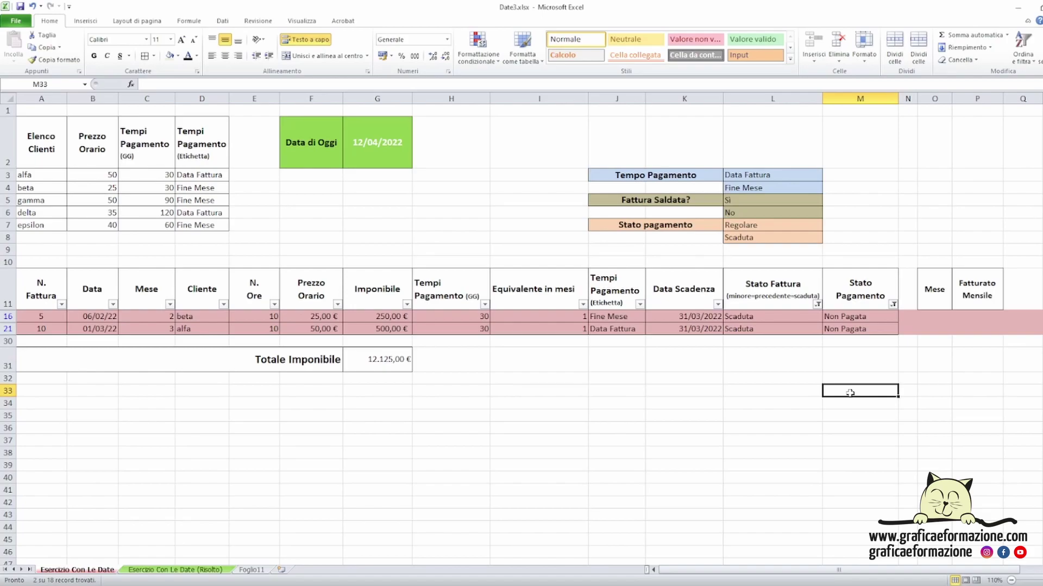
left_click(254, 403)
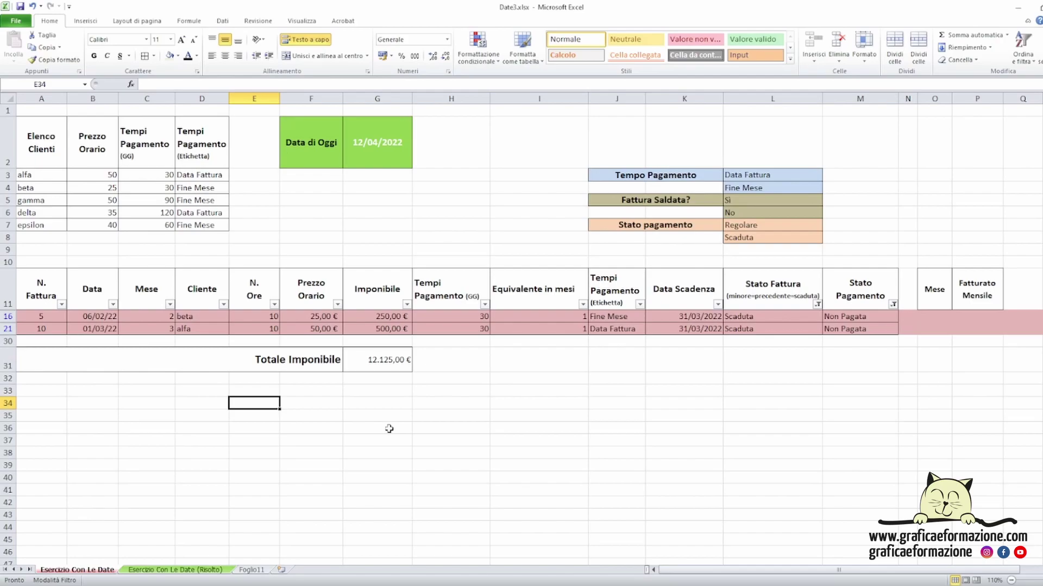